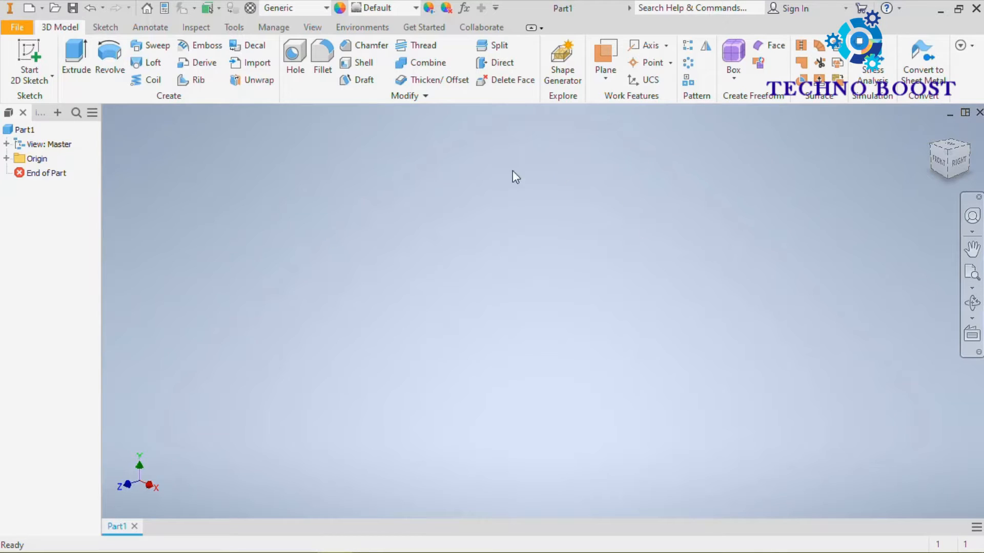
Step: Start a 2D sketch on the front (XY) plane and draw a two-point center rectangle about 37.8 by 18.9 mm from the origin
click(77, 65)
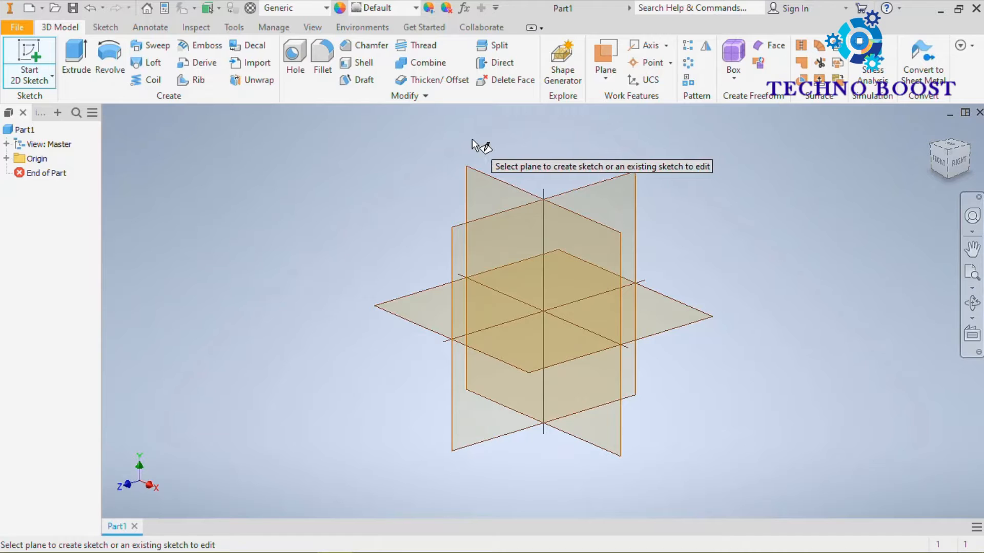
click(488, 185)
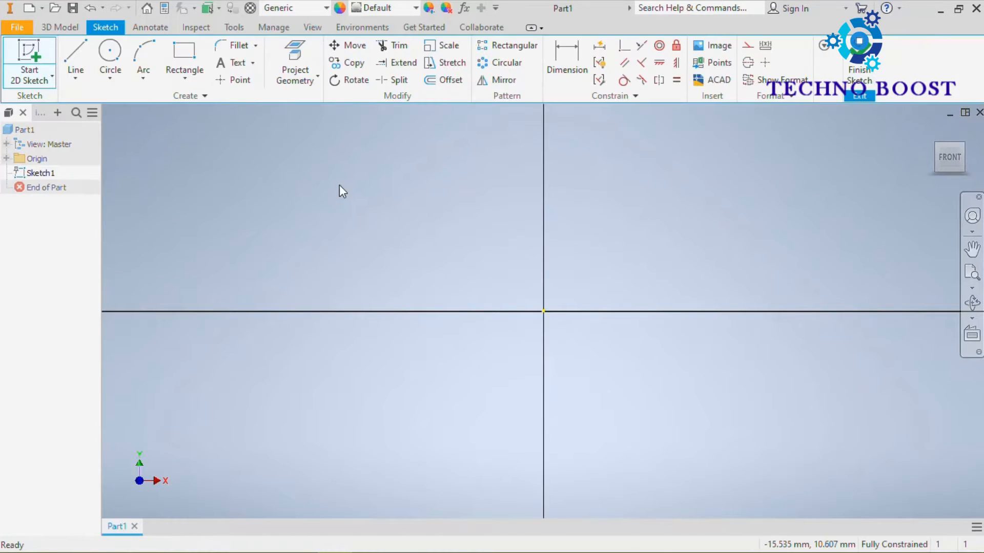
click(181, 70)
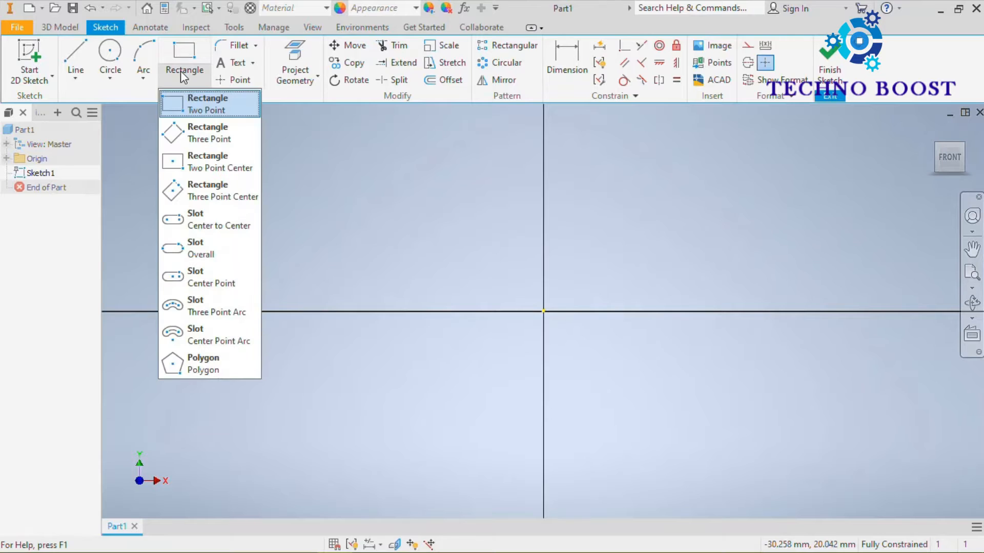
click(175, 159)
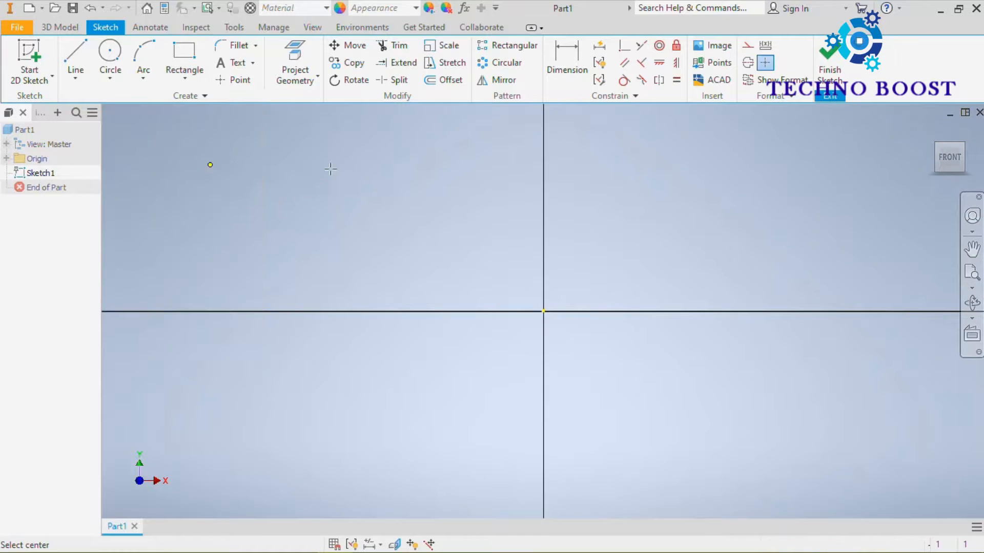
click(543, 311)
click(770, 198)
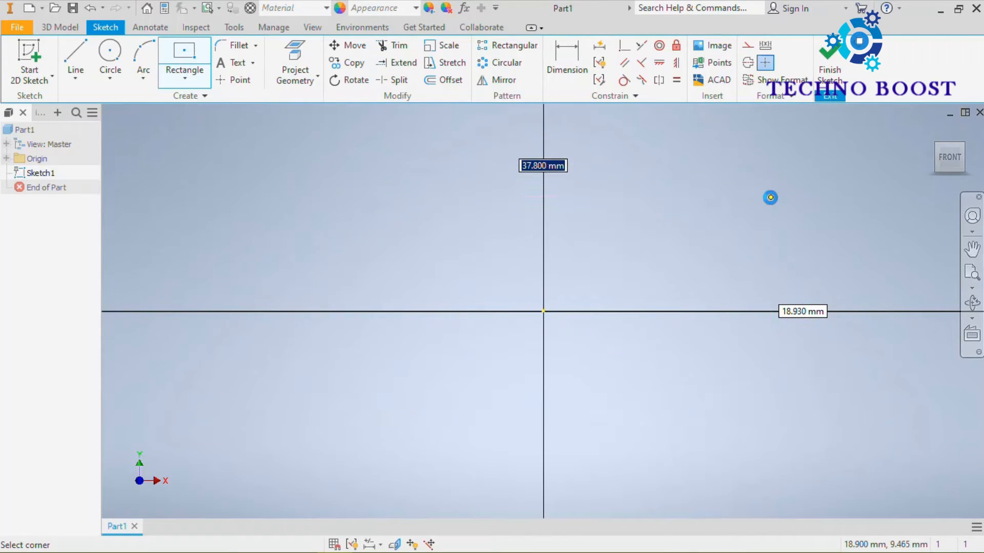
Step: Dimension the rectangle's upper horizontal edge and set its width to 500 mm
click(566, 61)
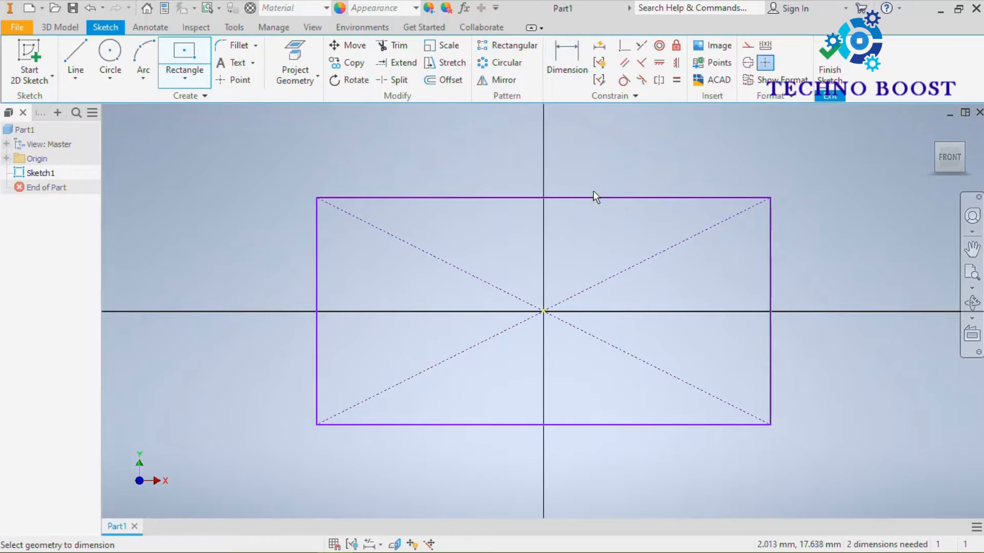
click(595, 198)
click(546, 149)
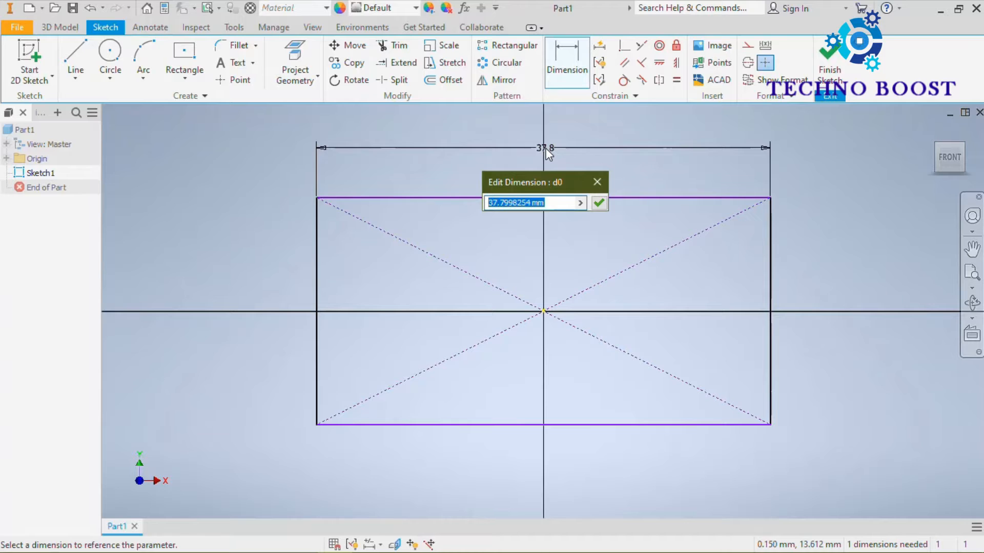
text(300)
key(Return)
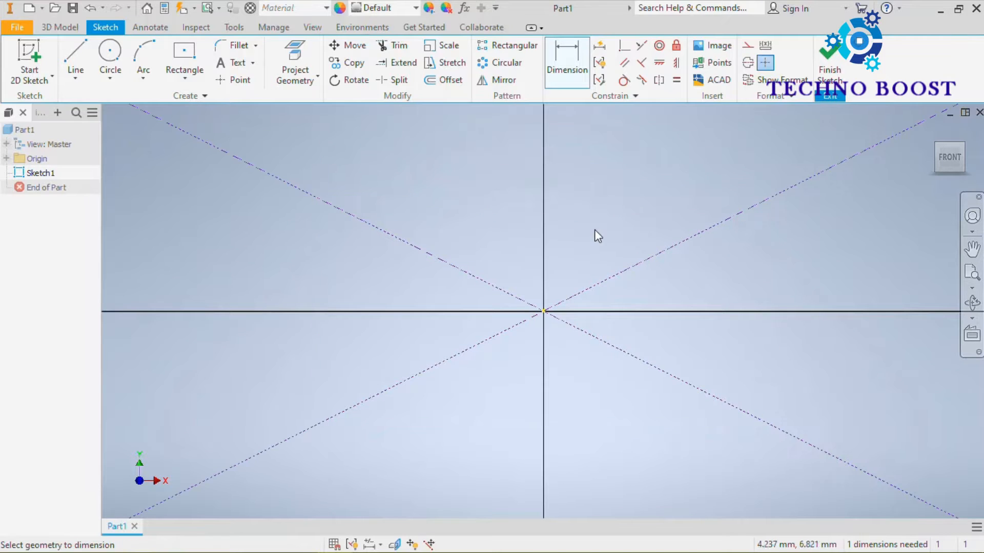
Step: Dimension the rectangle's vertical edge, set its height to 250 mm, and finish the sketch
scroll(529, 273, down, 3)
scroll(528, 273, down, 5)
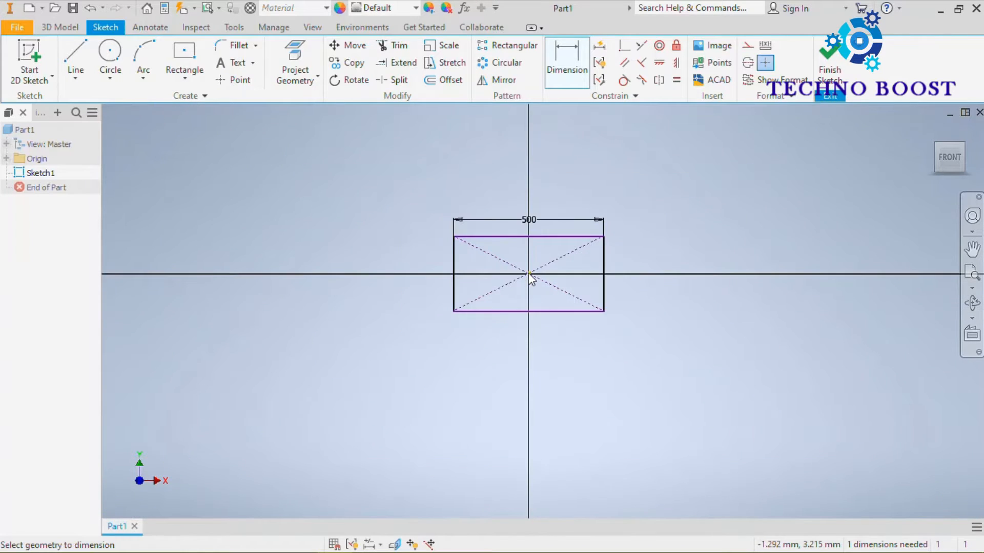
click(605, 264)
click(638, 267)
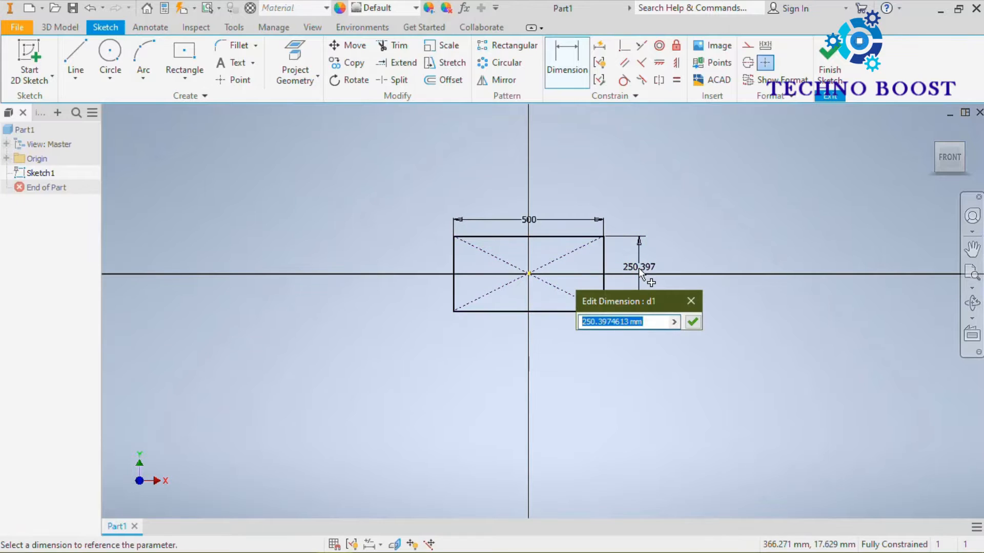
text(250)
key(Return)
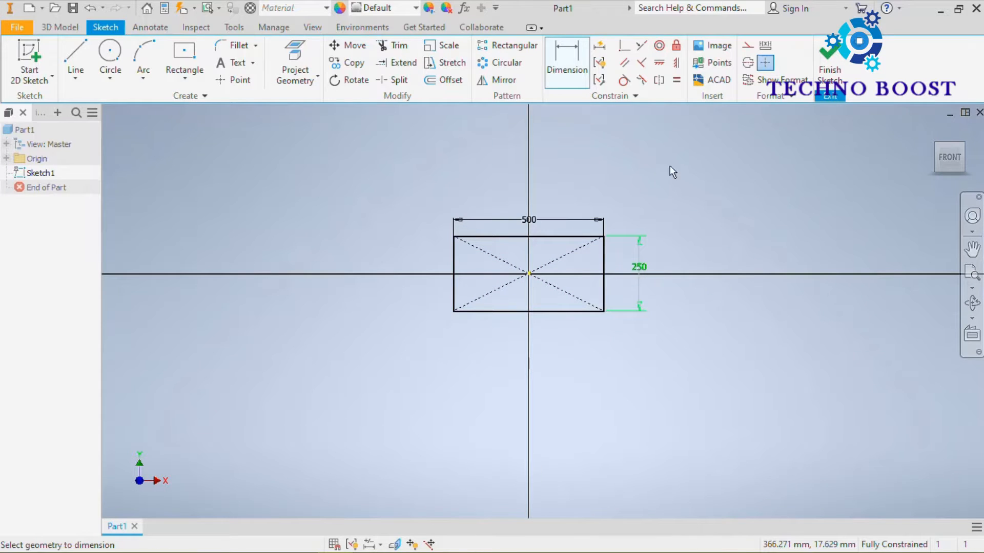
click(834, 57)
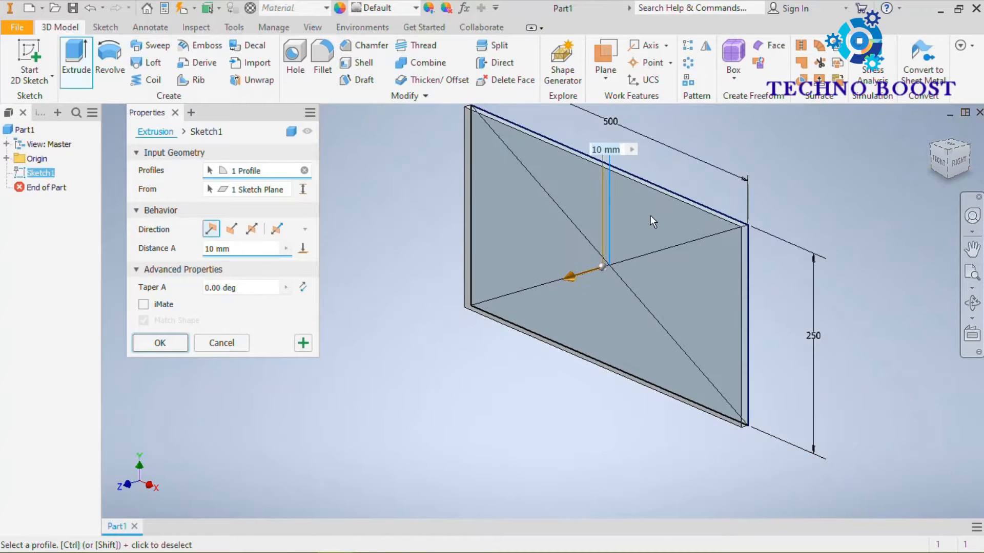
Step: Extrude the rectangle profile 20 mm in the default direction
middle_drag(660, 169, 662, 174)
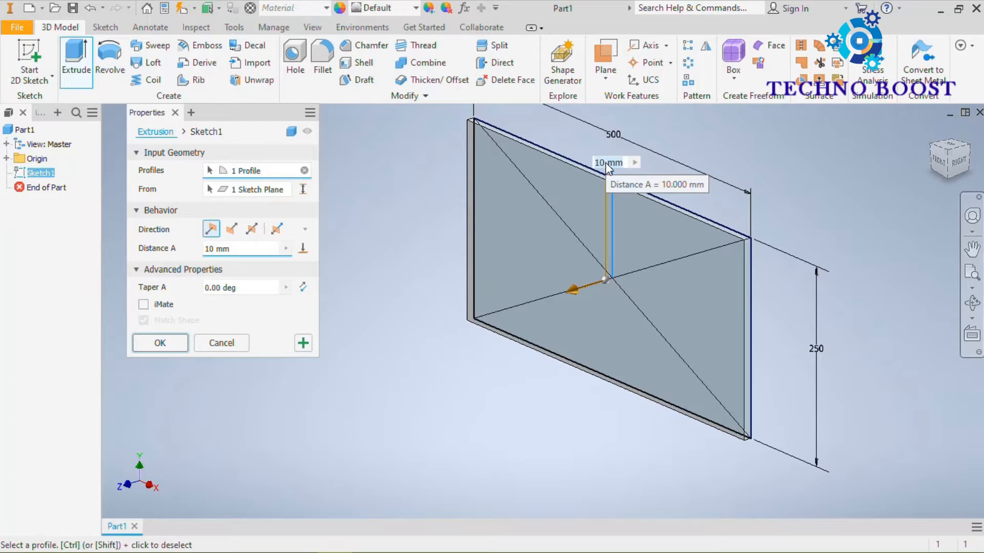
text(20)
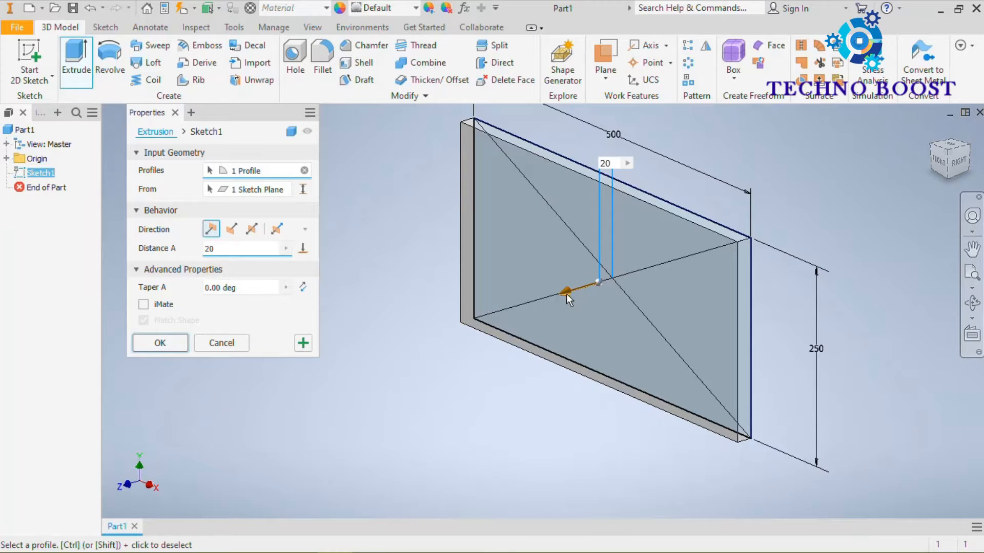
mouse_move(568, 290)
mouse_down()
mouse_move(471, 357)
mouse_move(608, 311)
mouse_move(727, 241)
mouse_move(459, 372)
mouse_move(601, 316)
mouse_move(529, 368)
mouse_move(547, 352)
mouse_up()
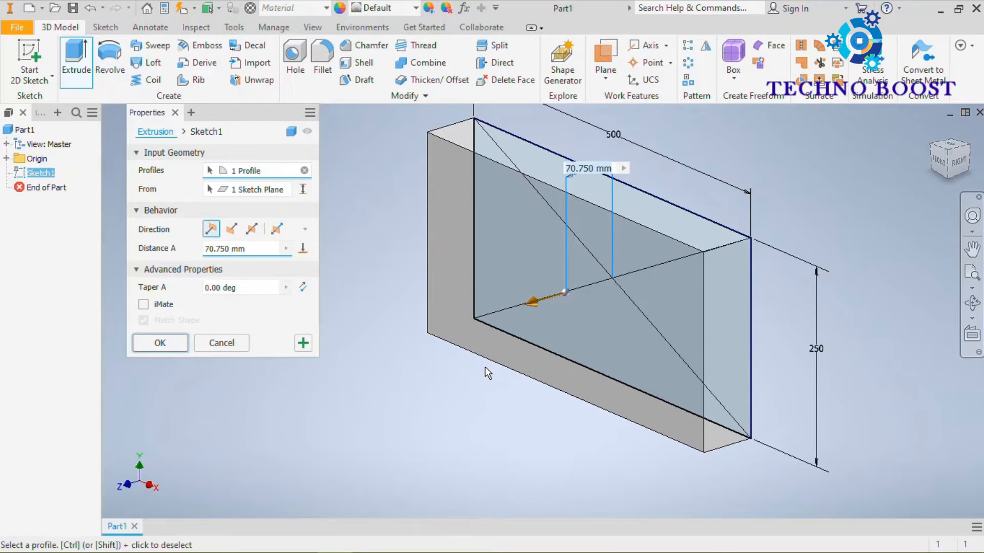
text(20)
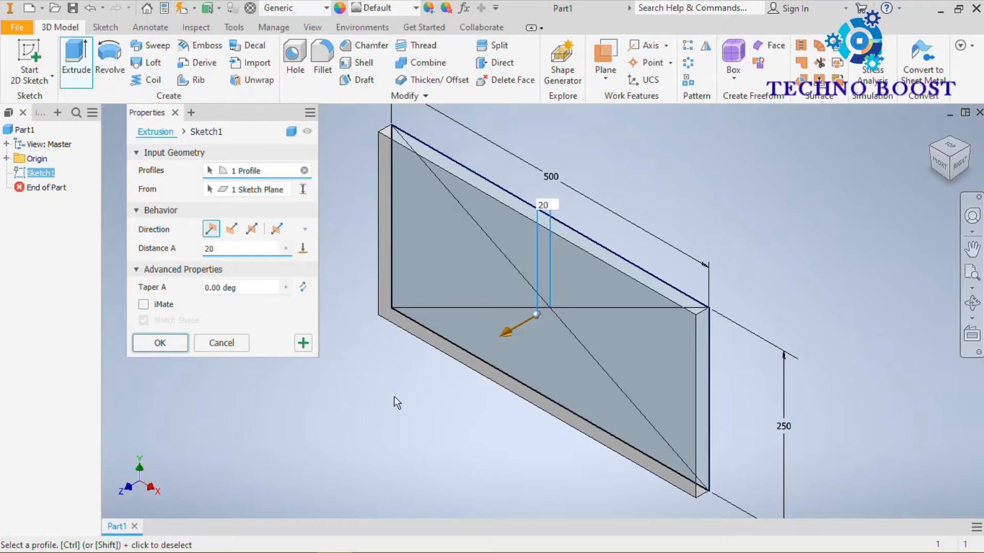
click(160, 343)
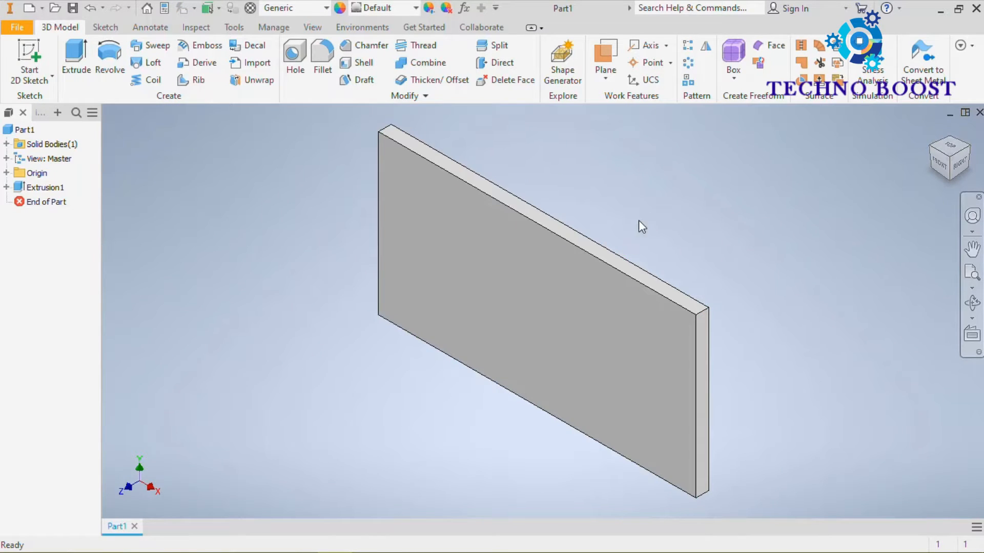
Step: Examine the extruded plate from different angles and up close, and return to the home view
middle_drag(609, 226, 740, 173)
middle_drag(813, 177, 815, 204)
click(933, 132)
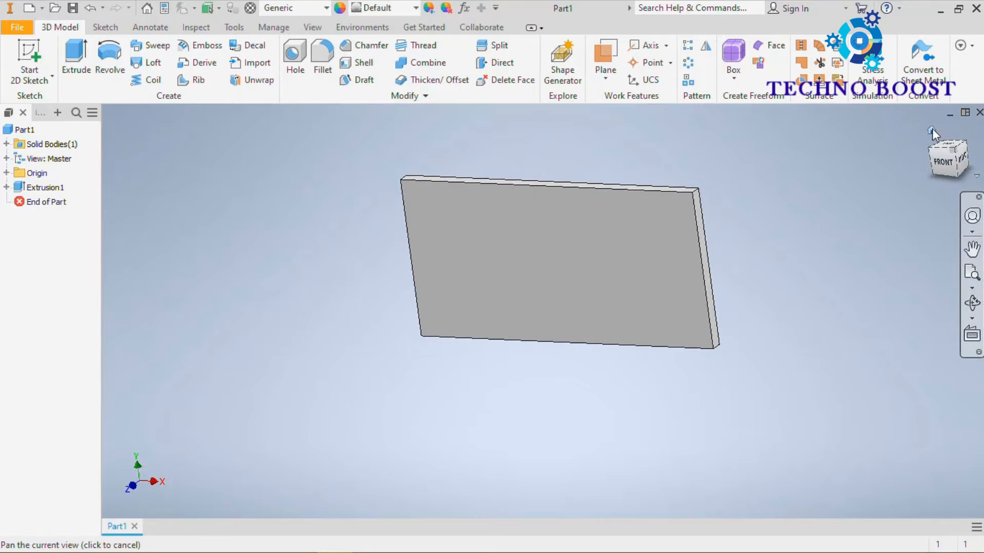
click(932, 131)
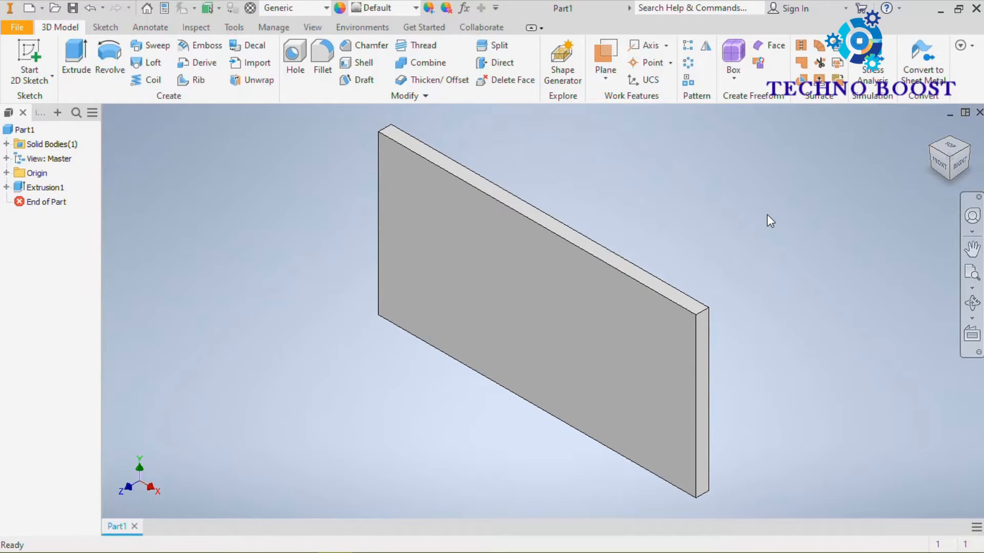
scroll(724, 287, down, 3)
scroll(705, 320, down, 5)
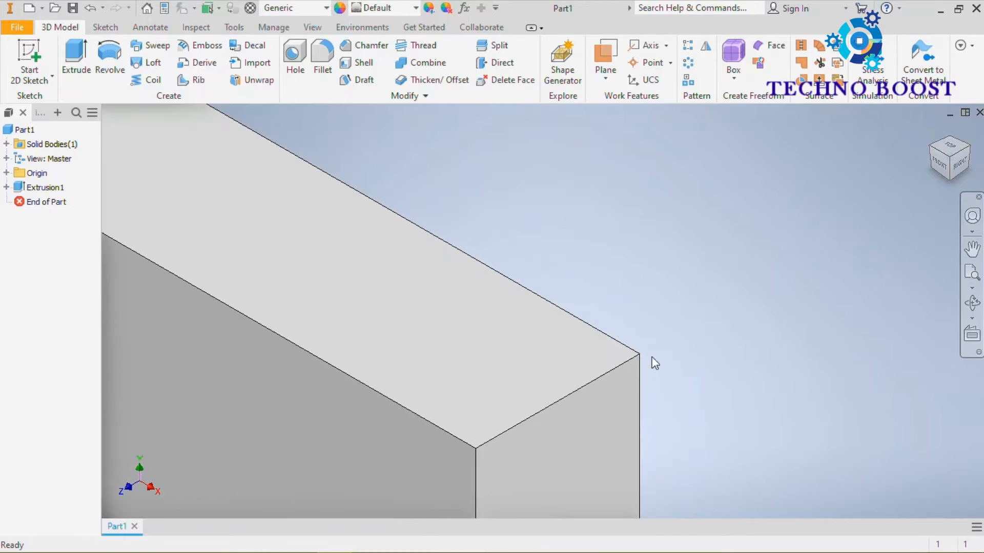
scroll(677, 249, up, 2)
scroll(694, 242, up, 7)
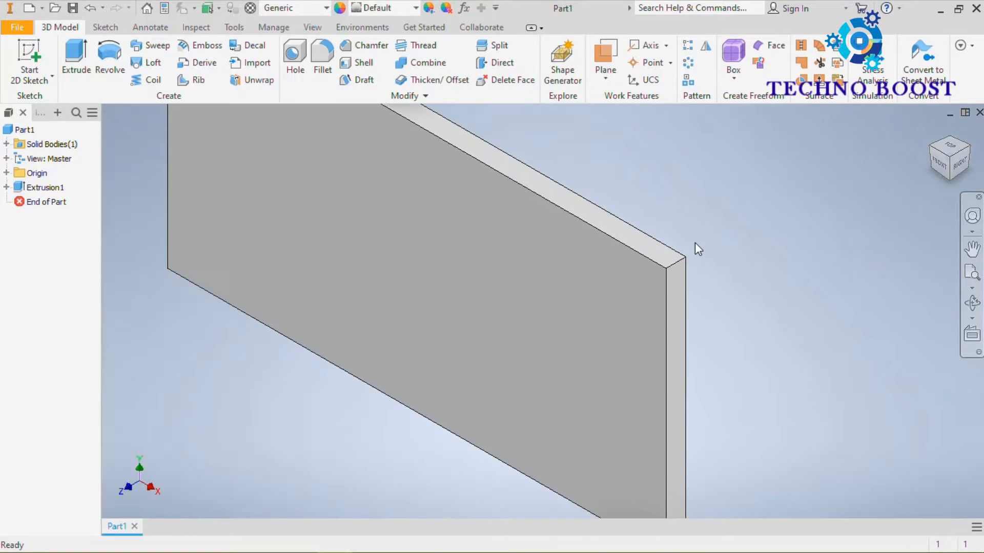
scroll(687, 211, up, 1)
middle_drag(703, 225, 736, 252)
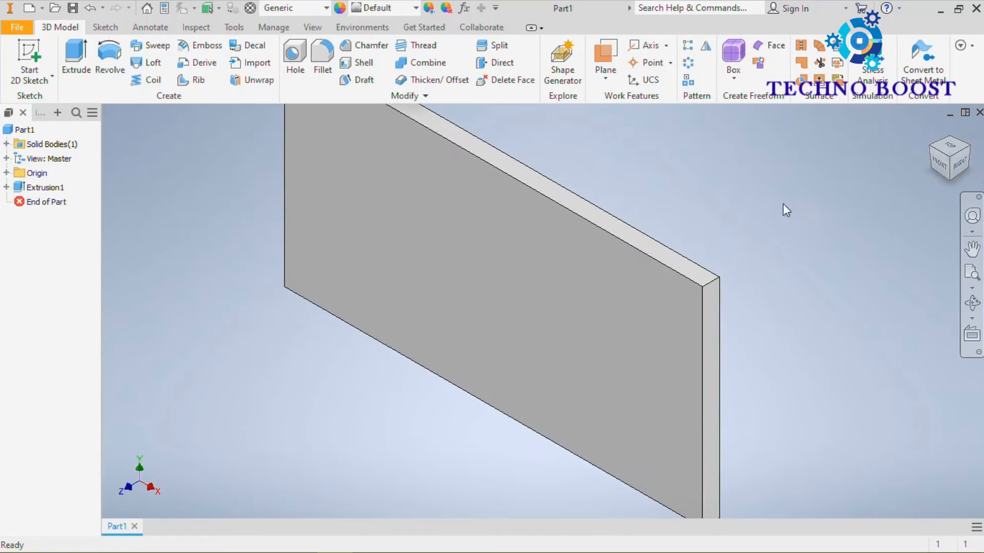
click(930, 129)
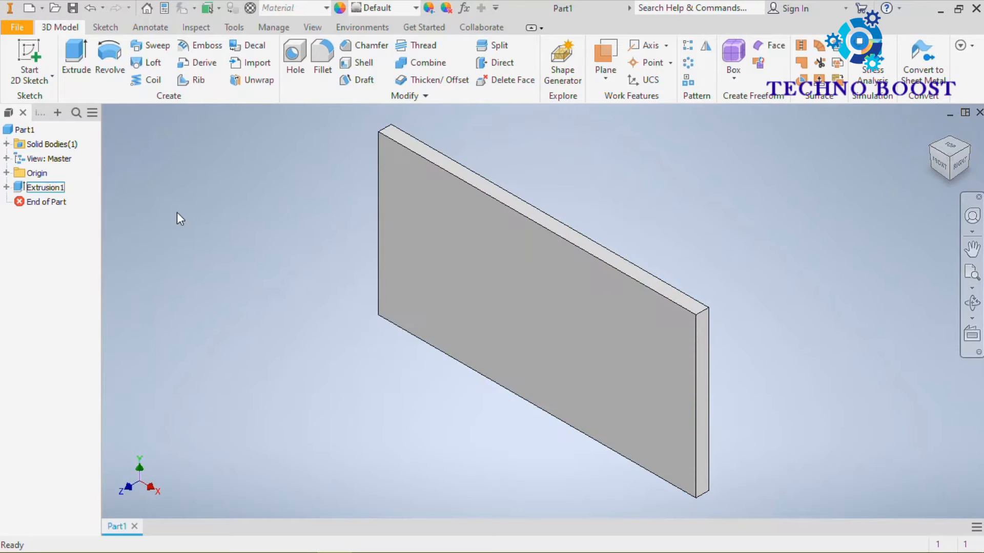
Step: Edit the plate's extrusion feature and set its distance to 50 mm
click(27, 189)
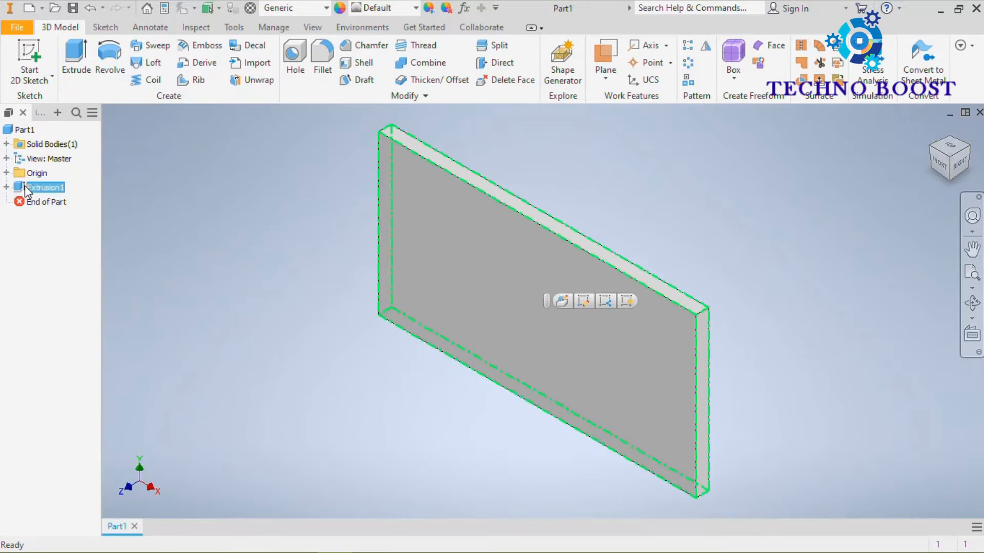
right_click(27, 190)
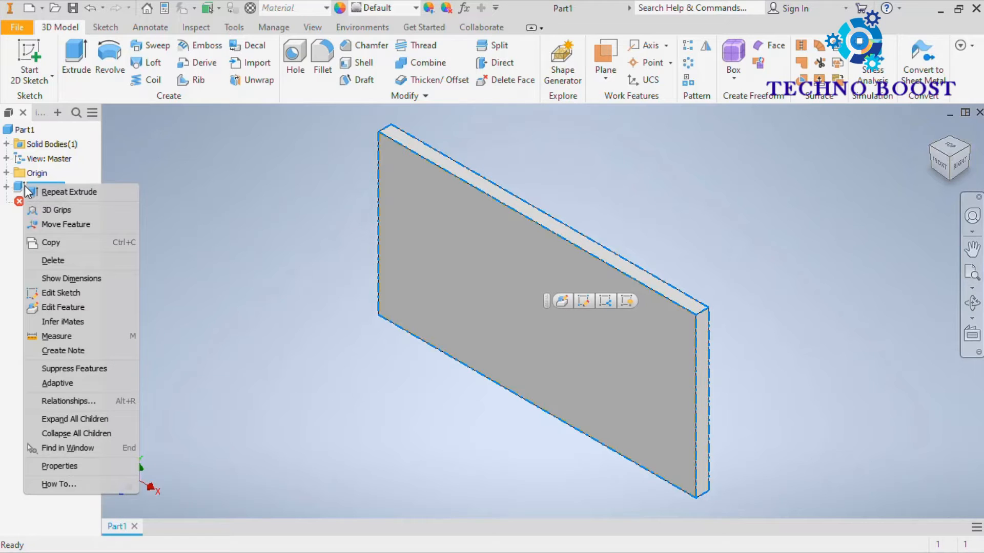
click(83, 308)
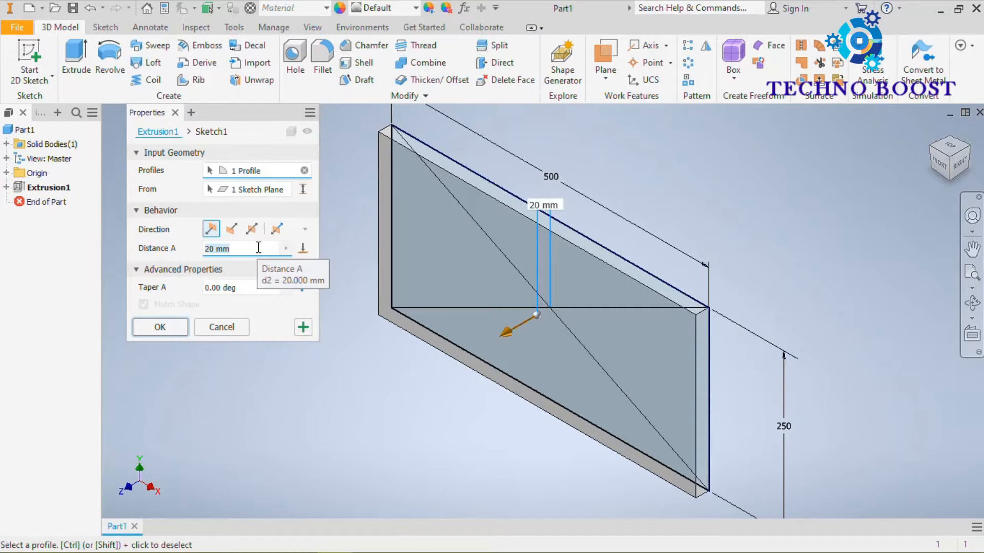
text(50)
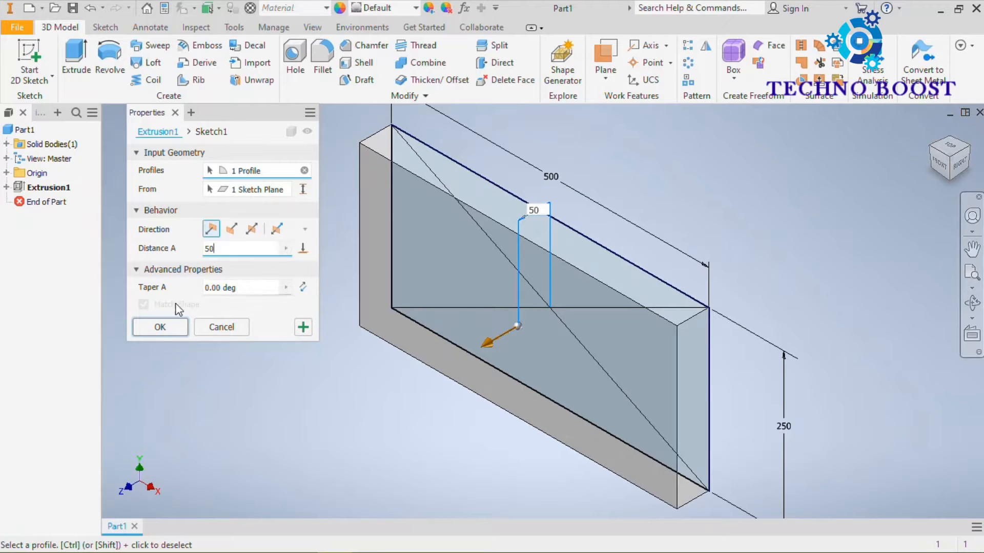
click(160, 326)
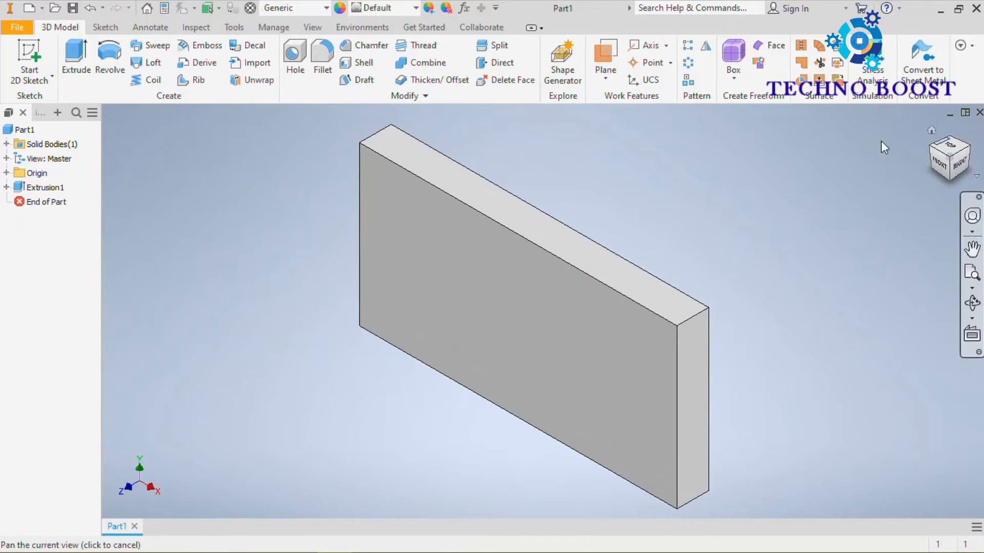
Step: Reopen the plate's extrusion for editing and compare the flipped and default directions, ending on flipped
click(18, 188)
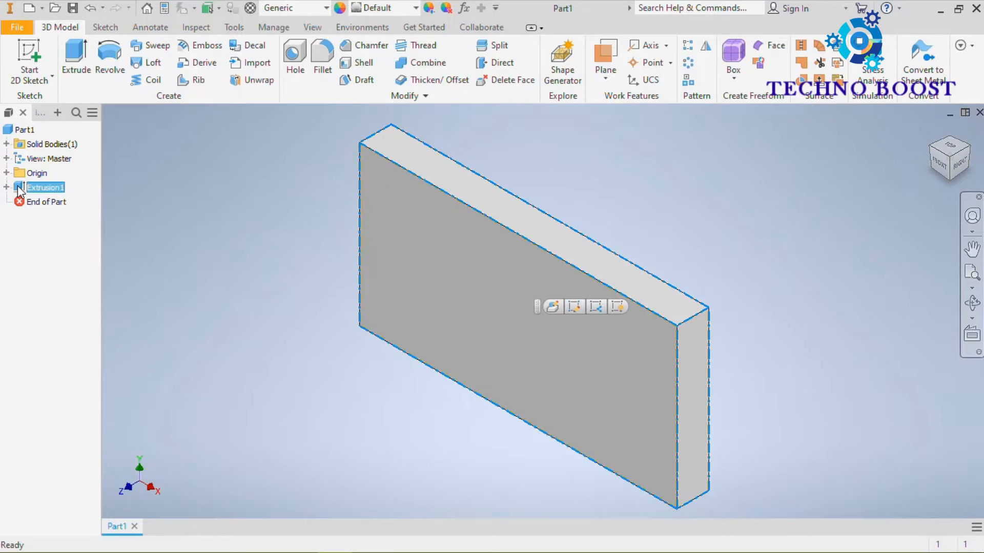
right_click(19, 189)
click(69, 307)
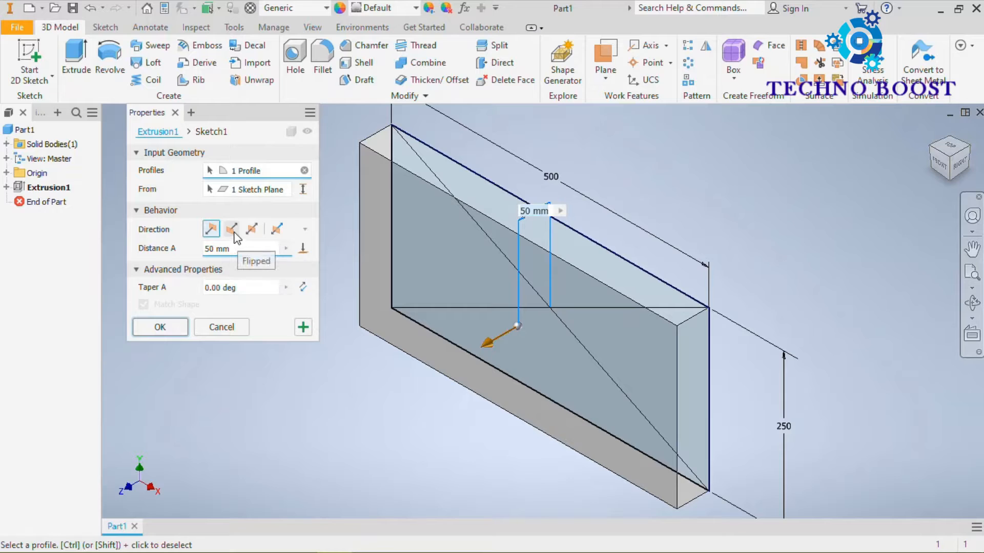
click(232, 229)
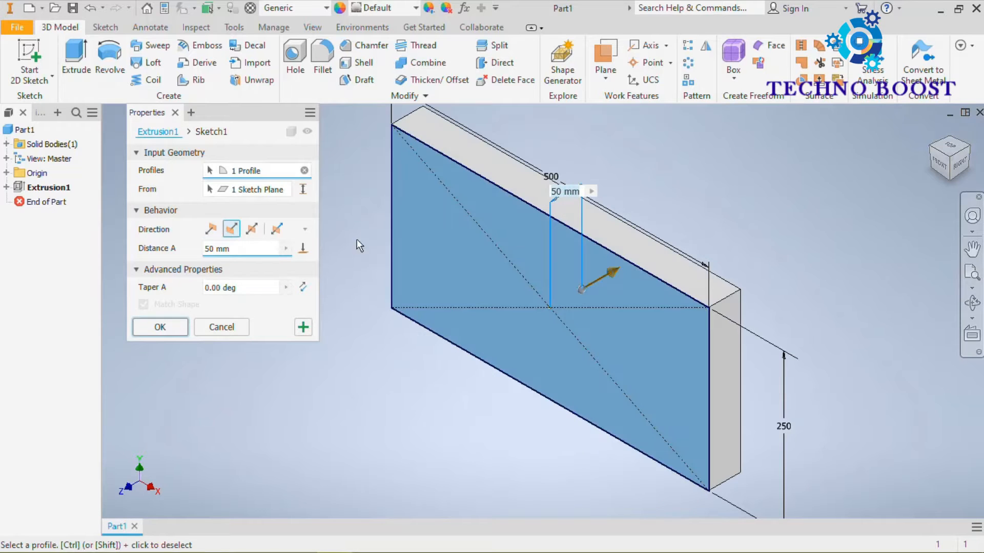
click(210, 230)
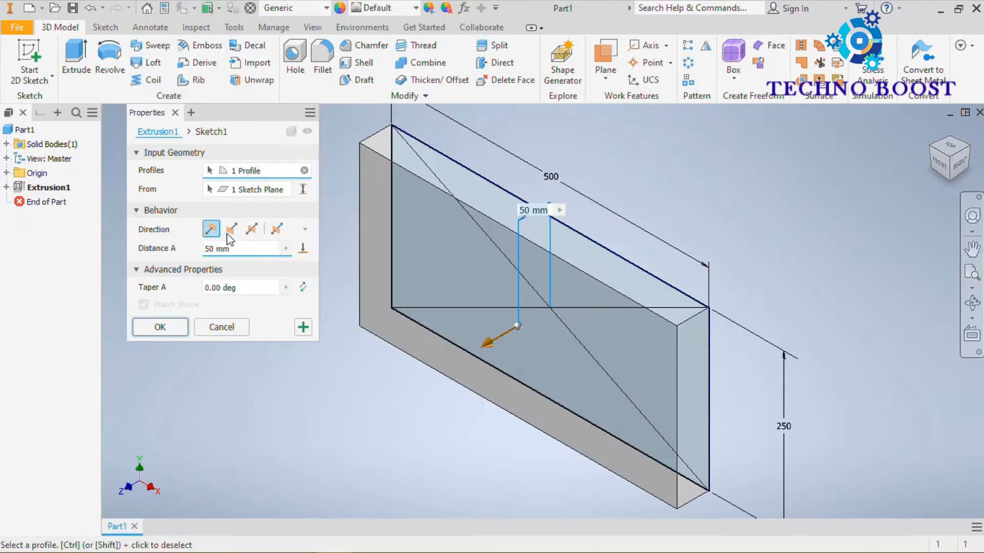
click(232, 231)
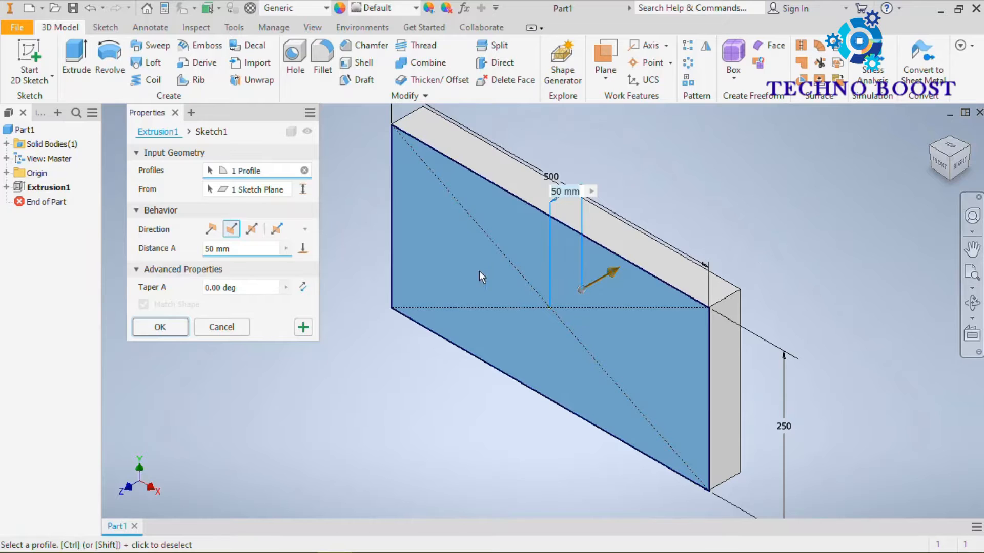
Step: Set the extrusion direction to symmetric and inspect the preview on both sides of the sketch plane
click(252, 229)
scroll(715, 324, up, 3)
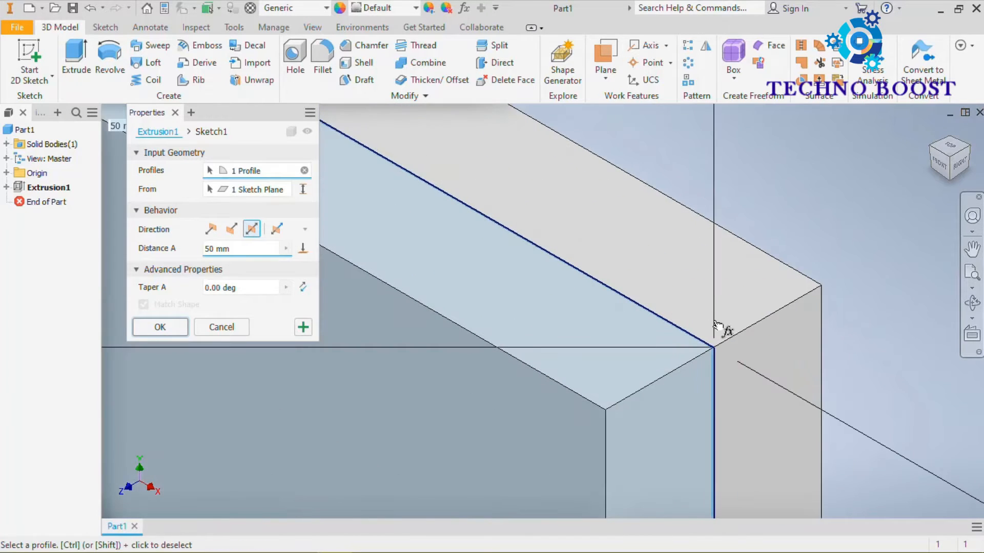
scroll(714, 321, down, 5)
scroll(704, 300, up, 3)
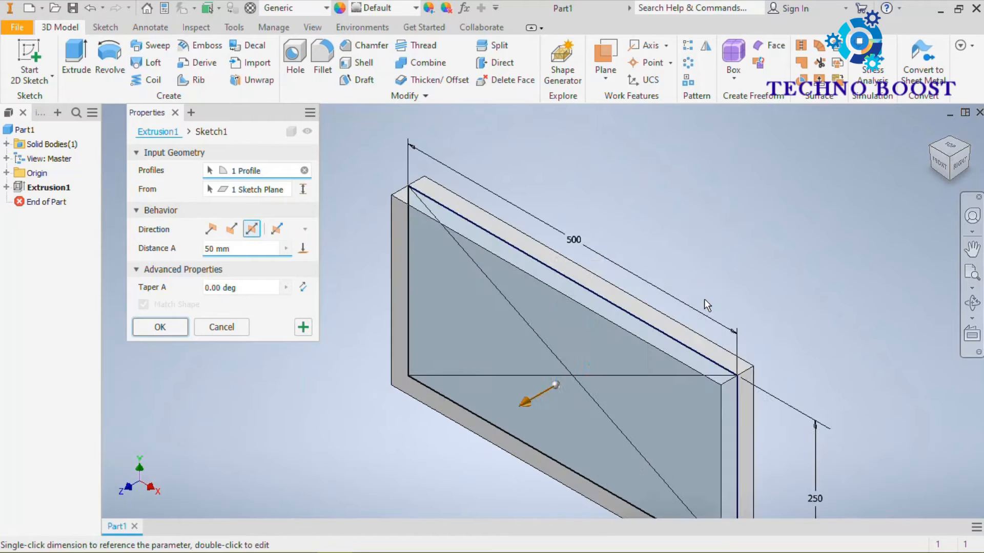
Step: Apply the symmetric 50 mm extrusion edit to the plate and return to the home view
click(163, 328)
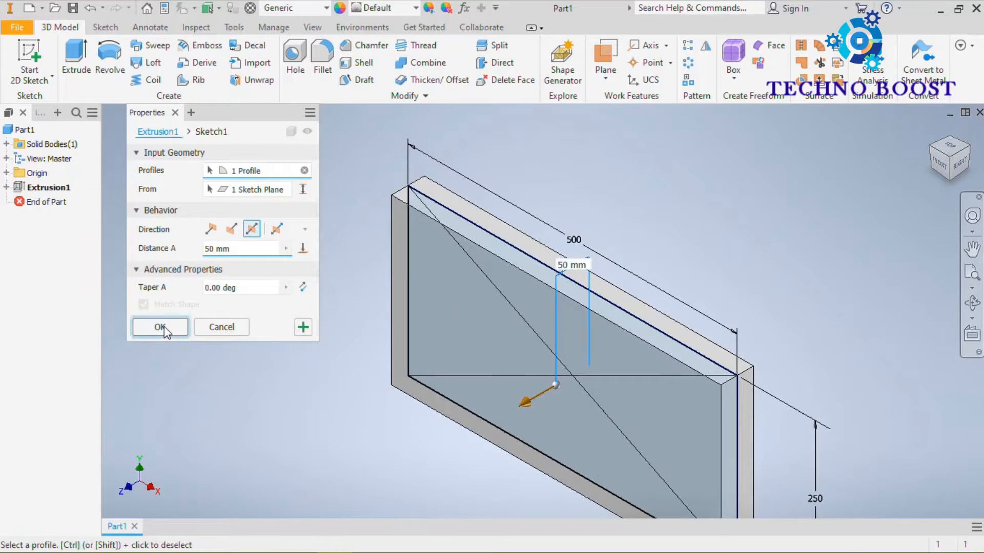
click(931, 131)
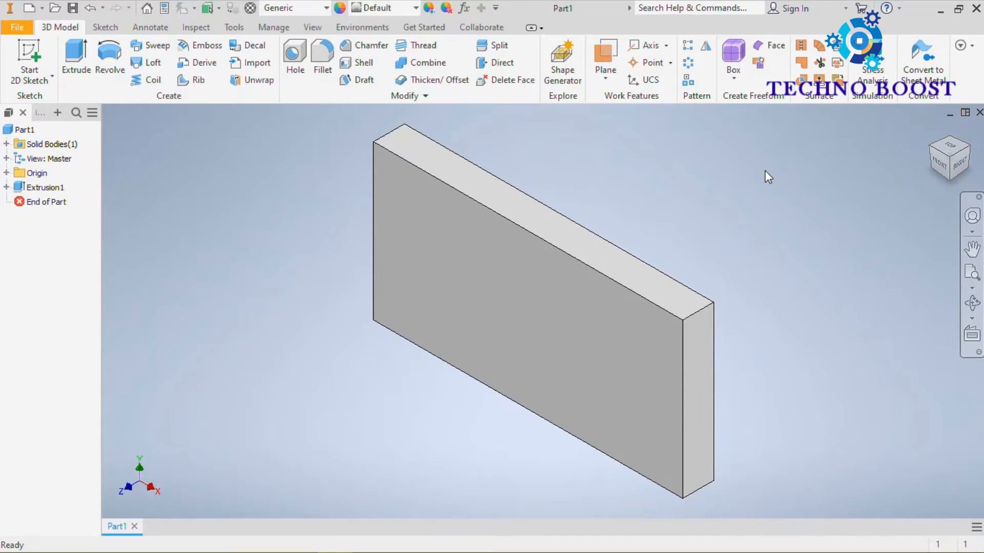
Step: Reopen the sketch under the plate's extrusion and set the rectangle's width to 400 mm
click(6, 187)
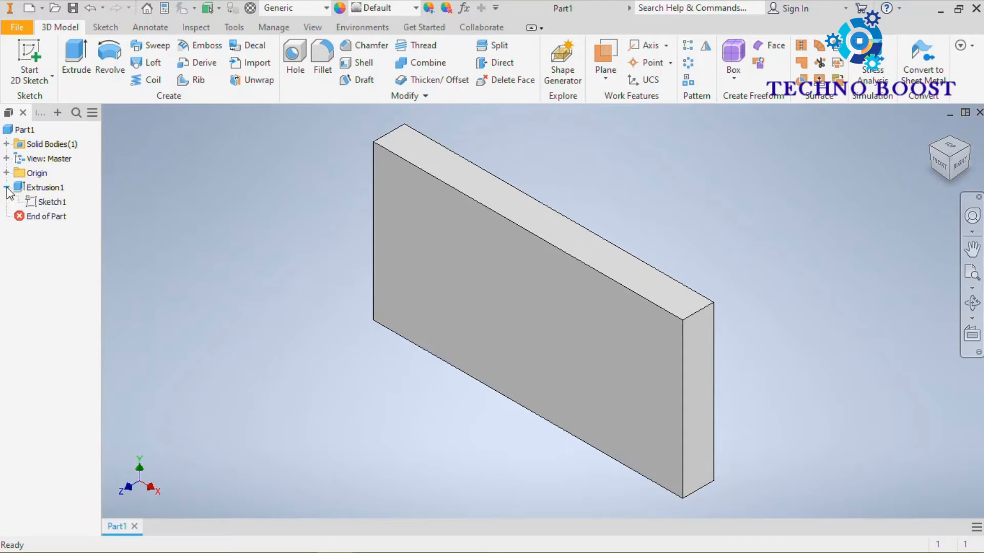
click(37, 203)
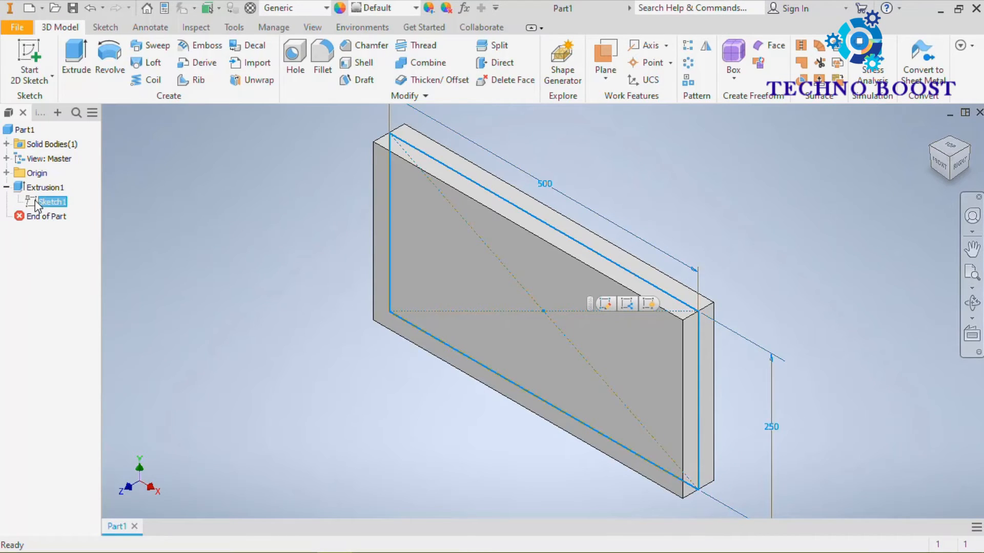
right_click(37, 204)
click(65, 244)
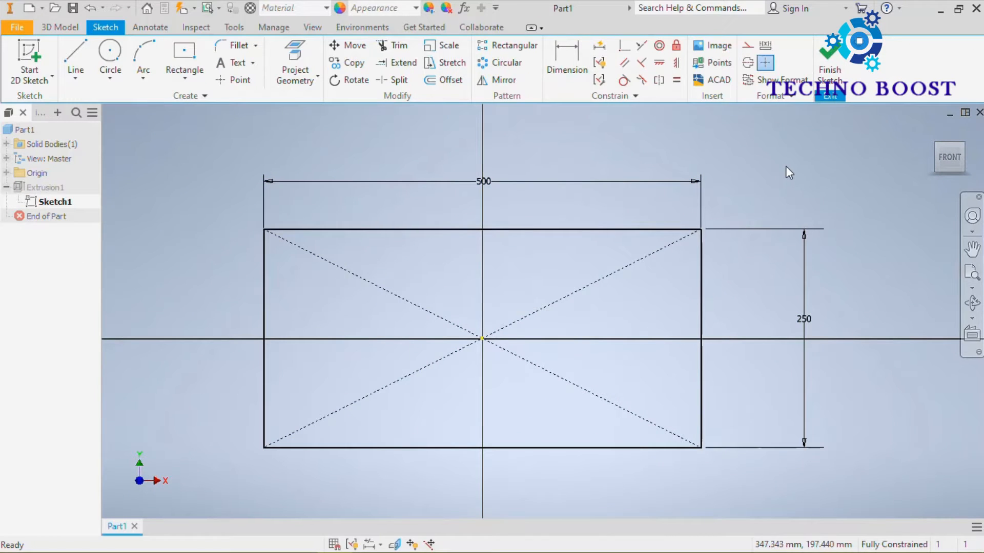
double_click(483, 186)
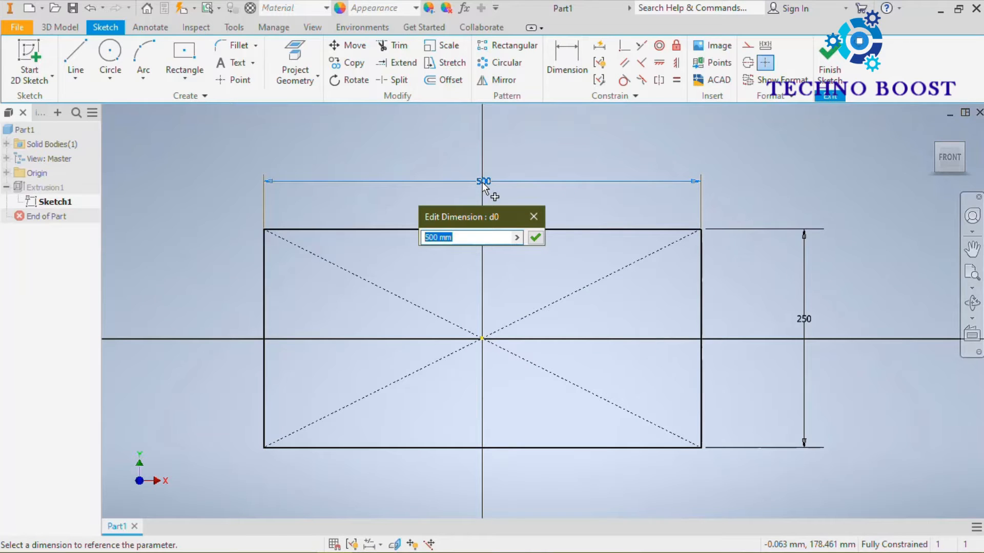
text(400)
key(Return)
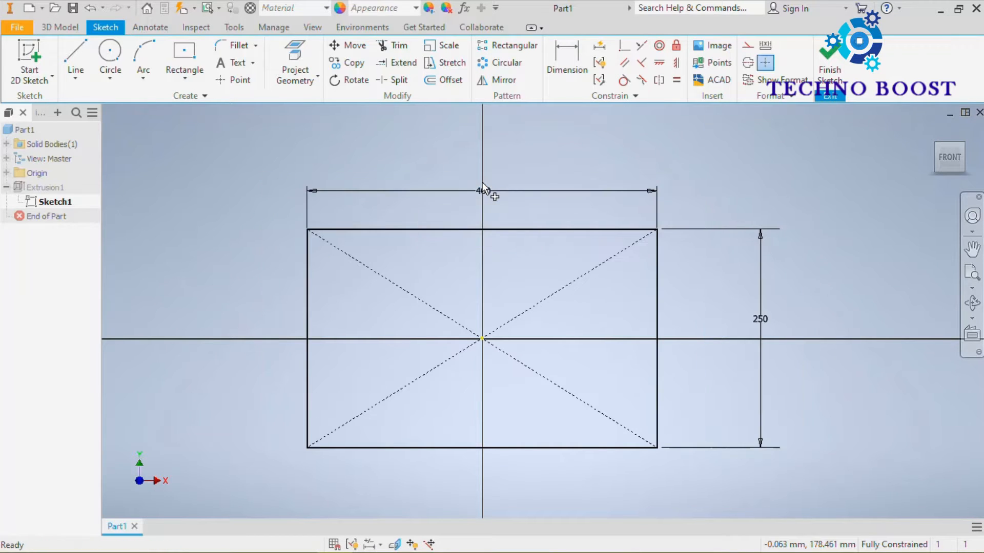
Step: Set the rectangle's height to 200 mm and finish the sketch to update the plate
double_click(761, 318)
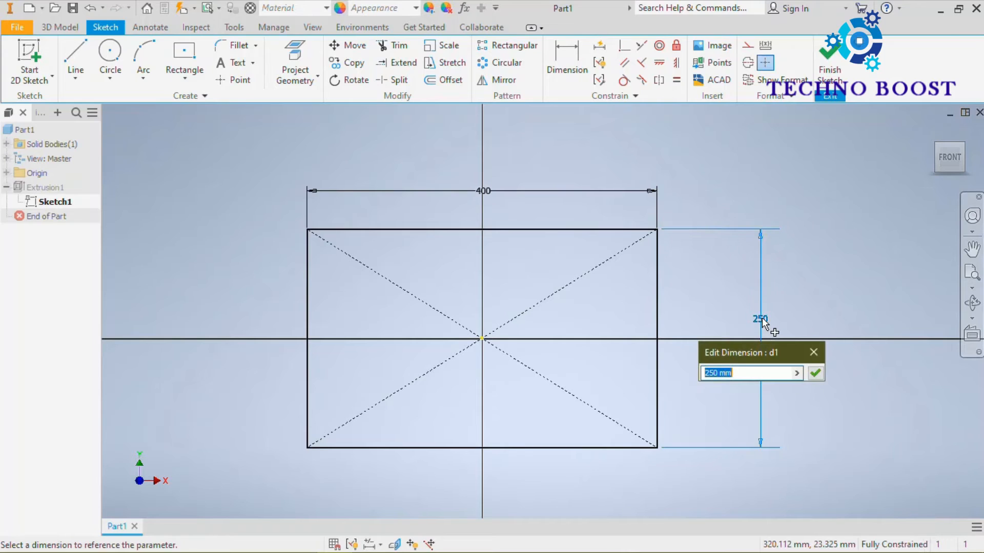
text(0)
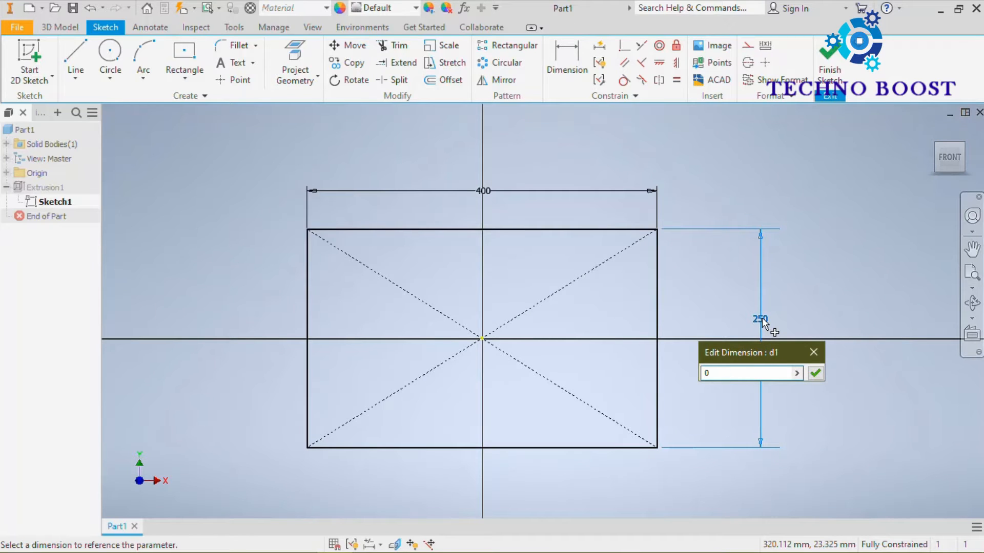
key(BackSpace)
text(200)
key(Return)
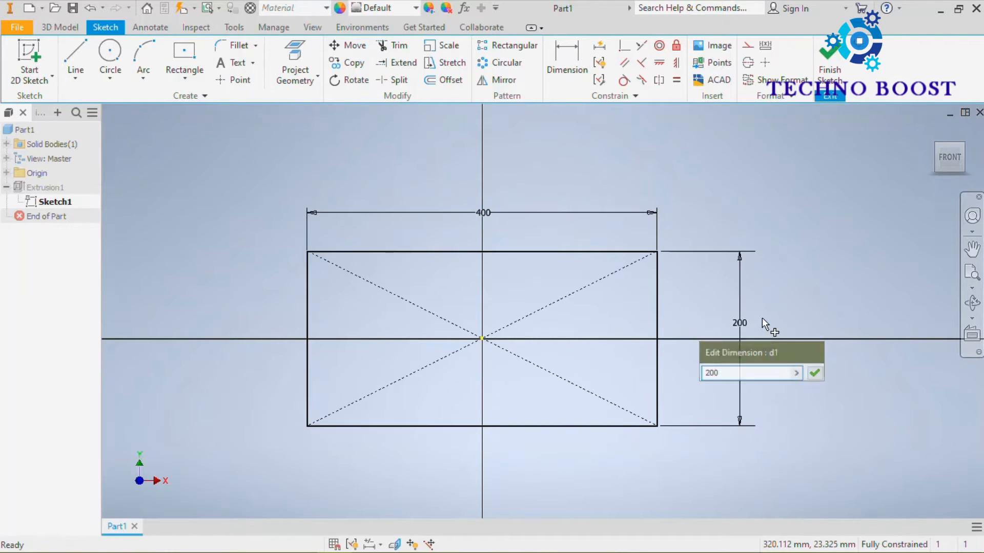
click(828, 71)
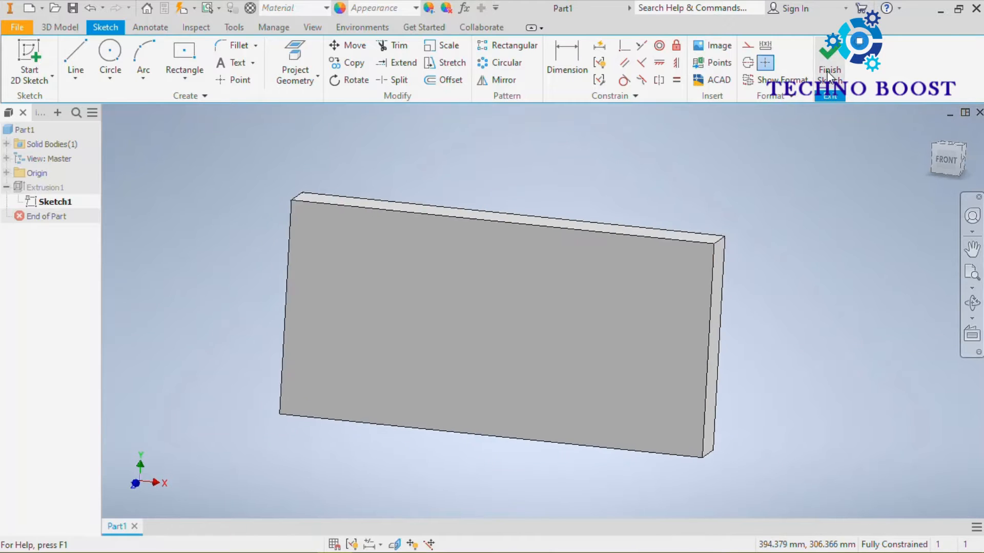
scroll(661, 274, up, 5)
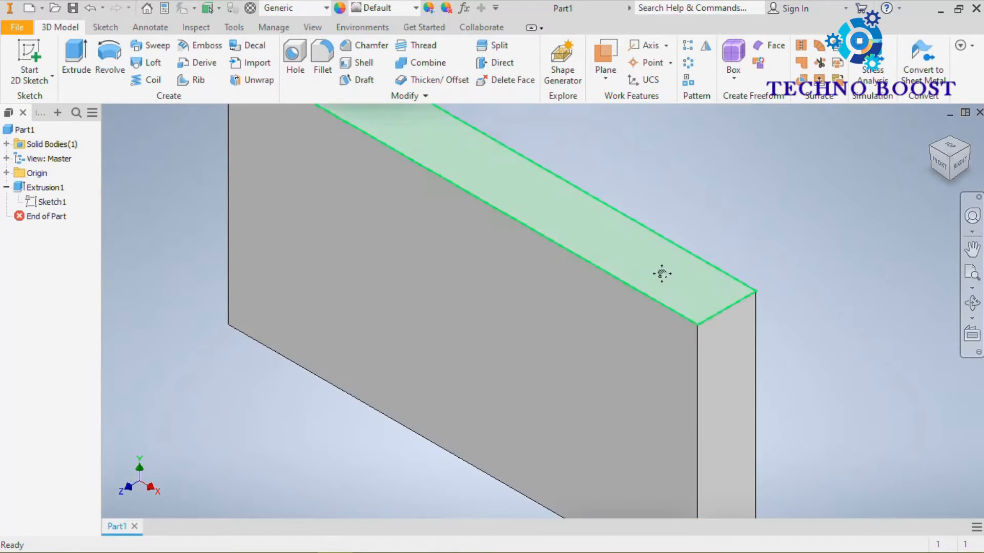
scroll(661, 274, down, 5)
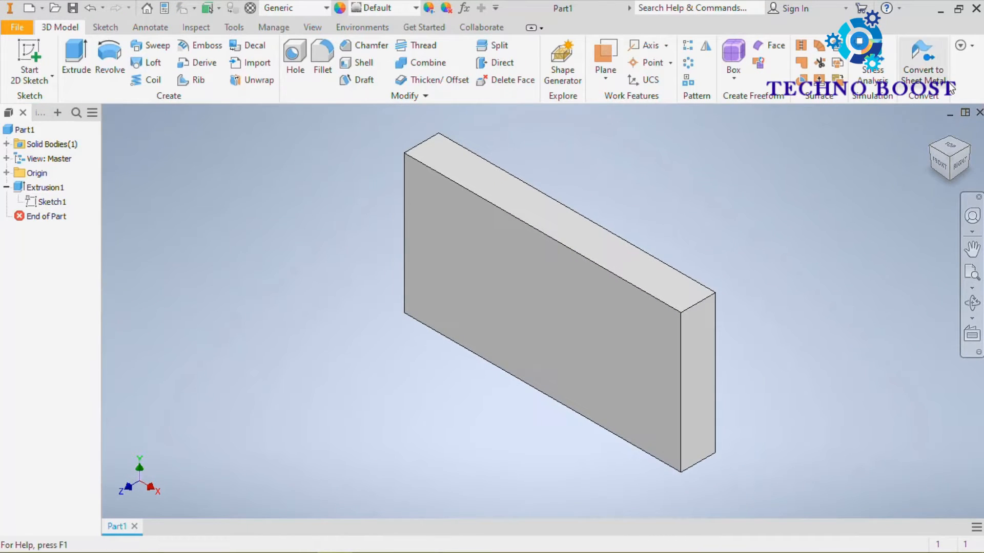
click(935, 130)
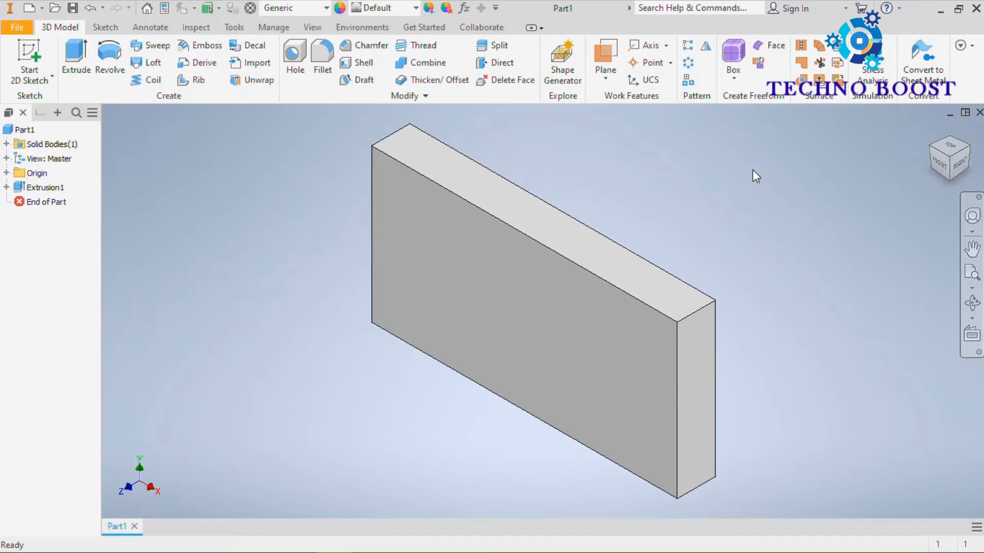
Step: Create a sketch on the plate's front face and draw a circle about 107 mm in diameter centred on the origin
click(465, 310)
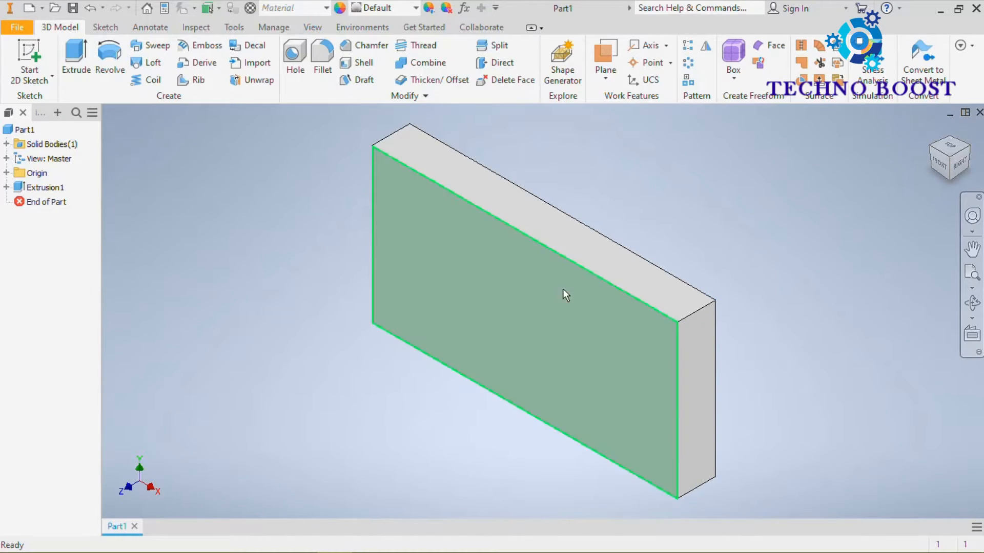
click(511, 314)
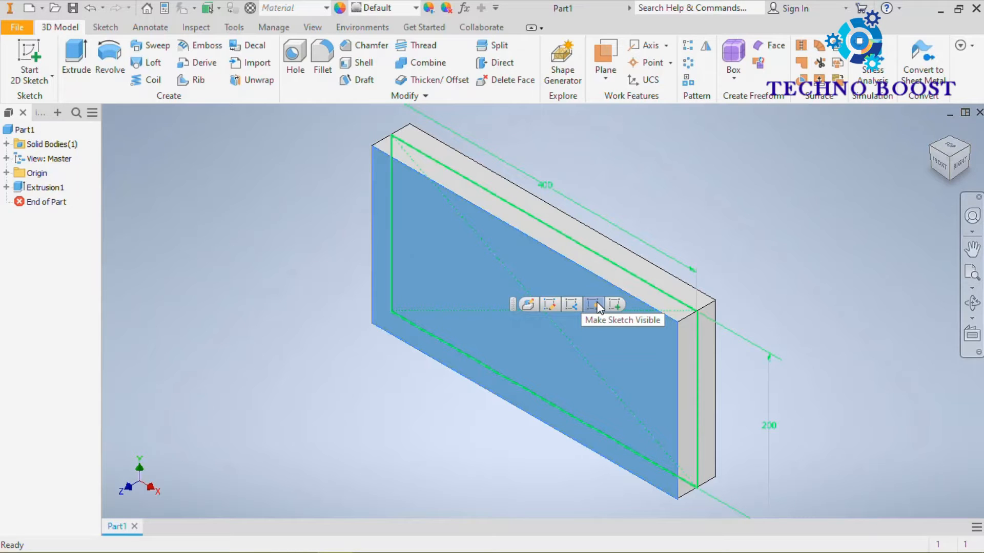
click(615, 304)
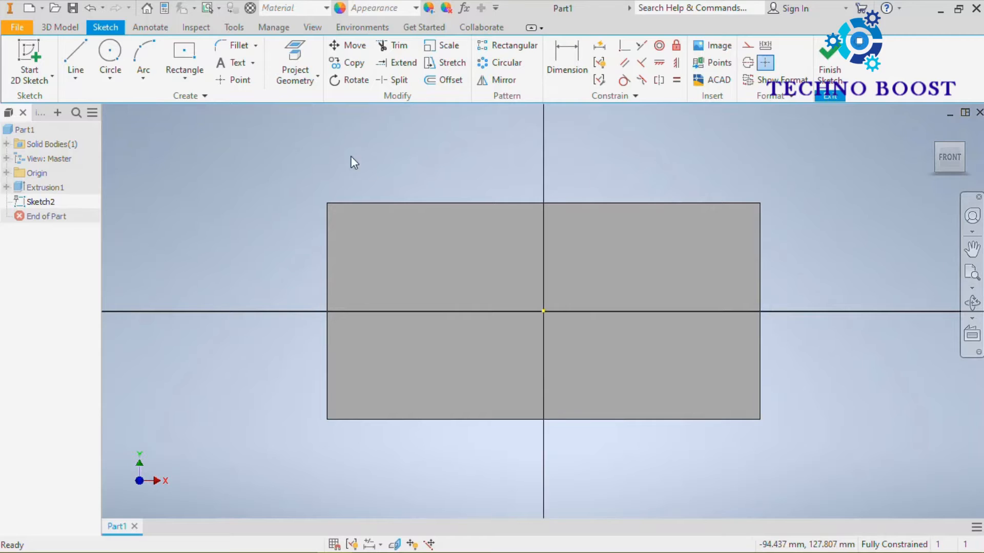
click(110, 52)
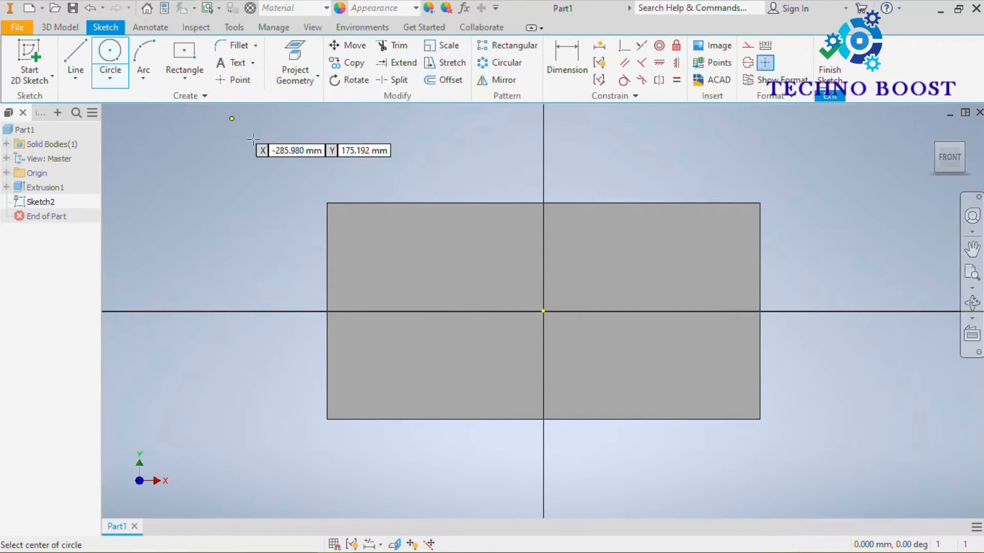
click(543, 311)
click(569, 260)
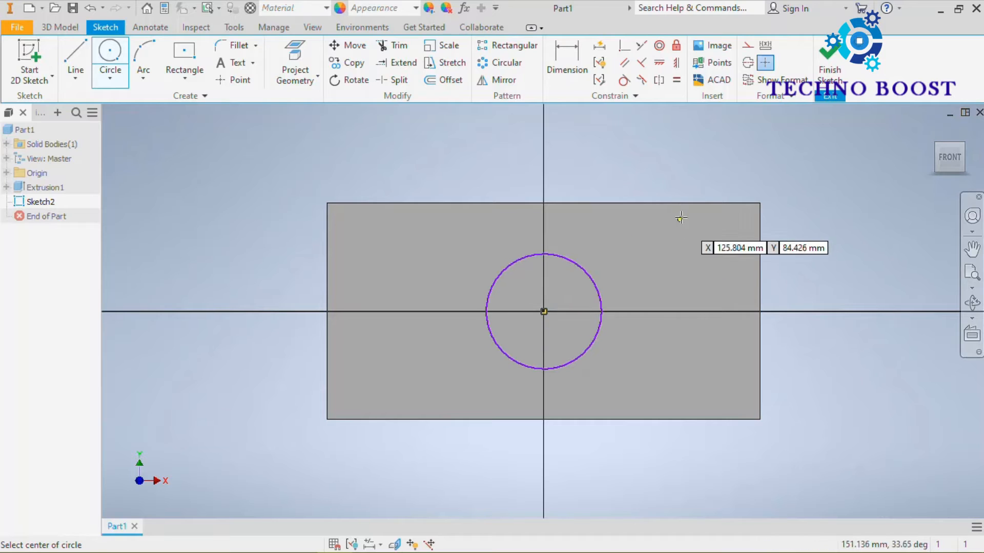
Step: Dimension the circle's diameter as 75 mm and finish the sketch
click(567, 64)
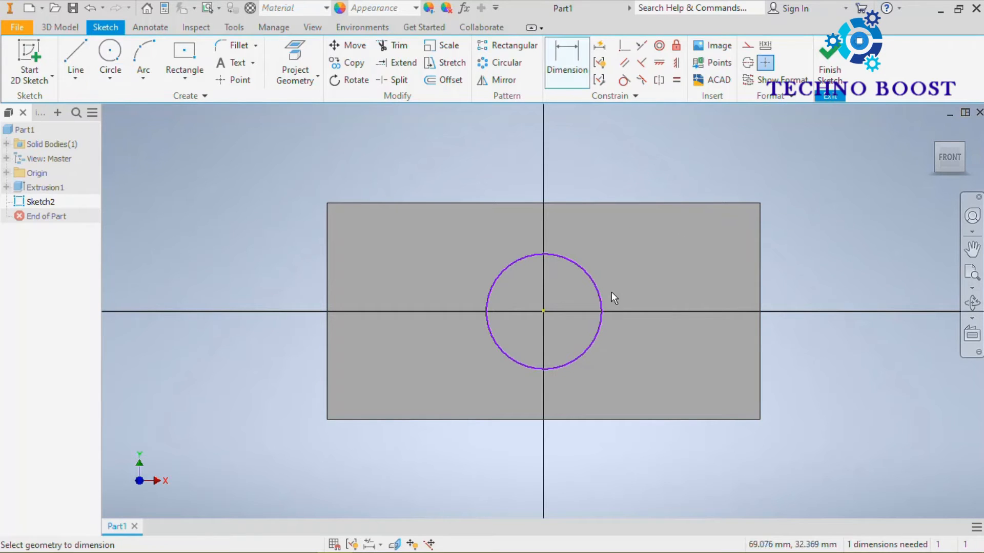
click(596, 281)
click(636, 191)
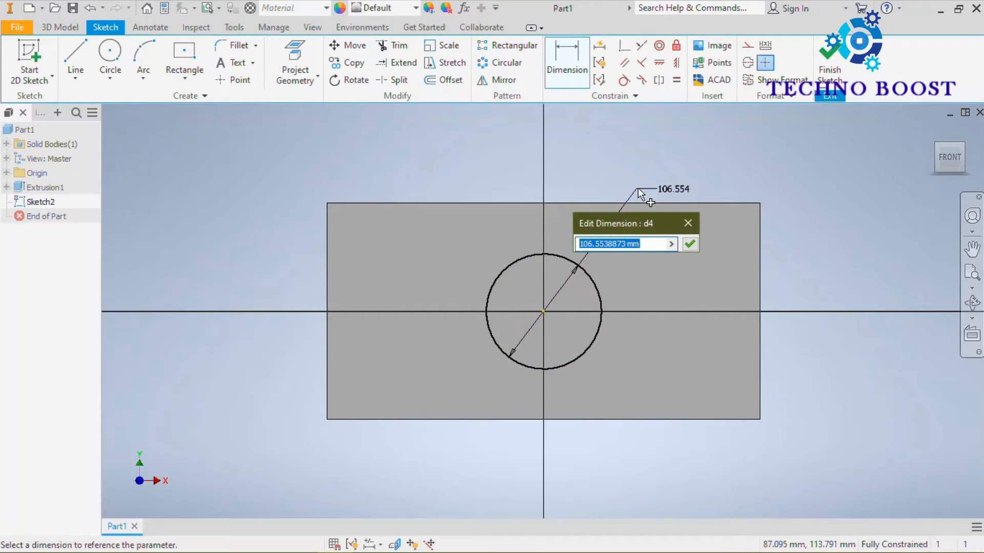
text(75)
key(Return)
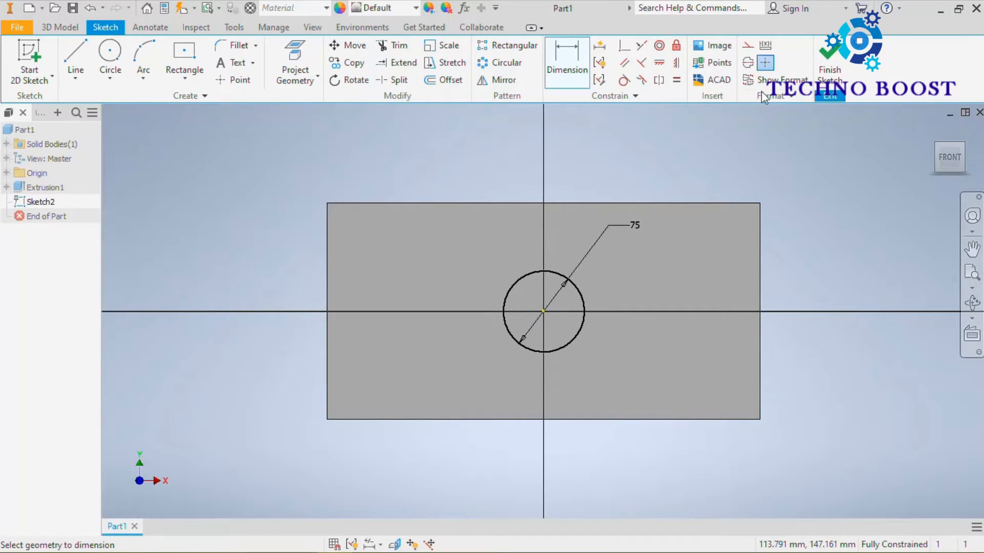
click(838, 72)
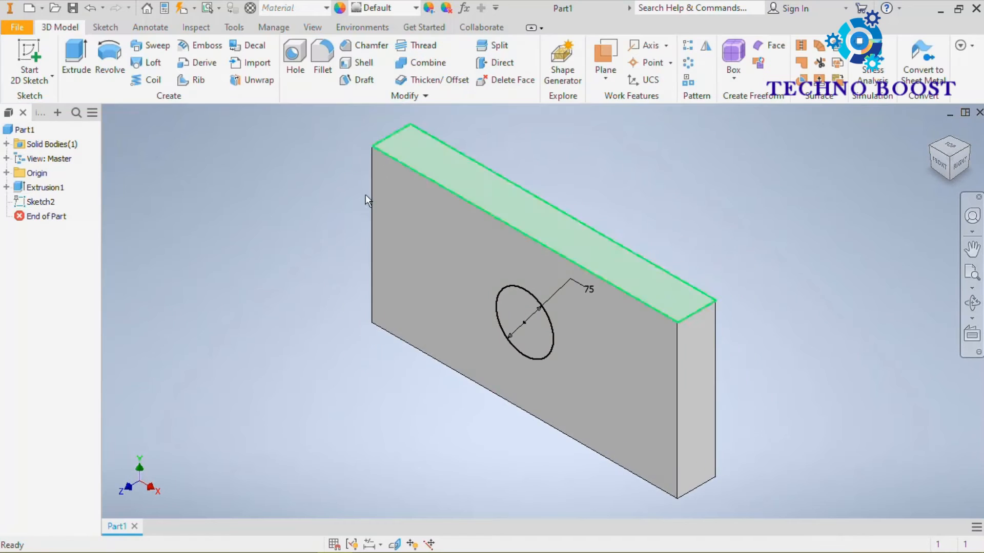
Step: Start extruding the circle outward from the plate's front face and stretch the distance to 55.75 mm, checking the preview from the side
click(65, 55)
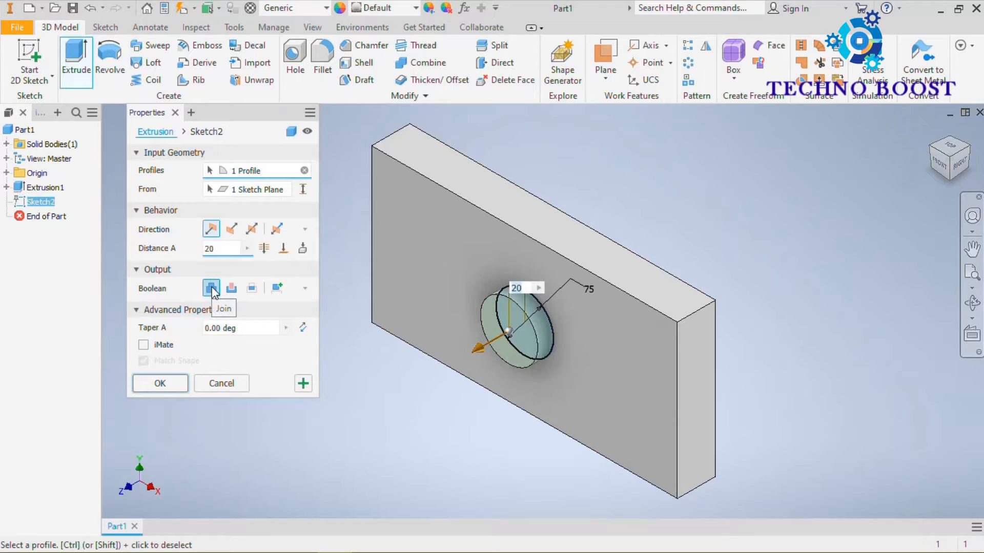
click(975, 165)
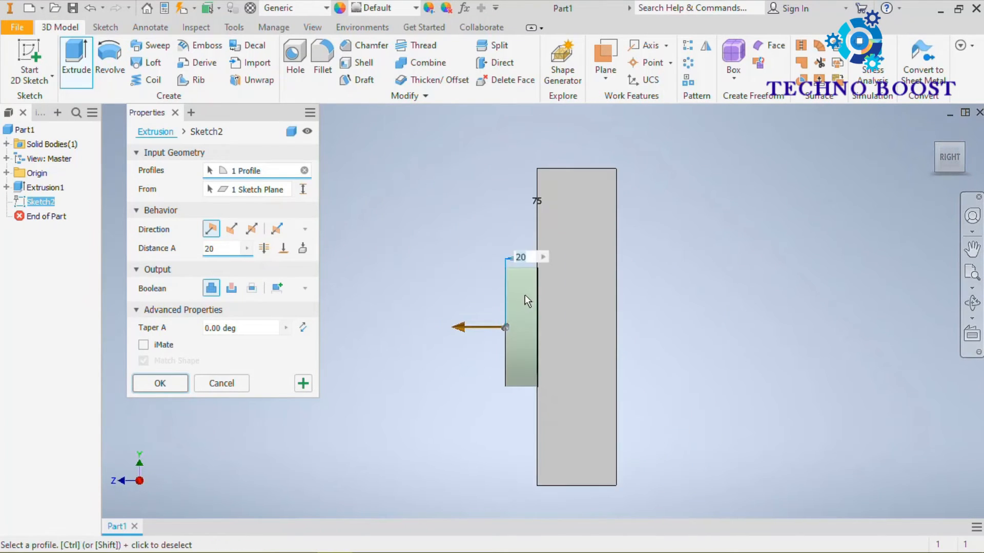
drag(463, 329, 403, 339)
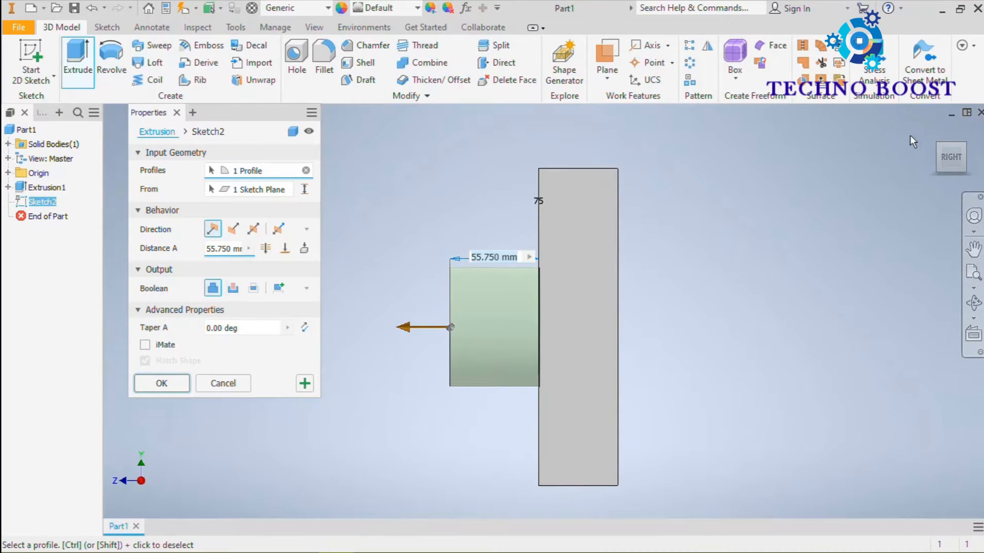
click(927, 137)
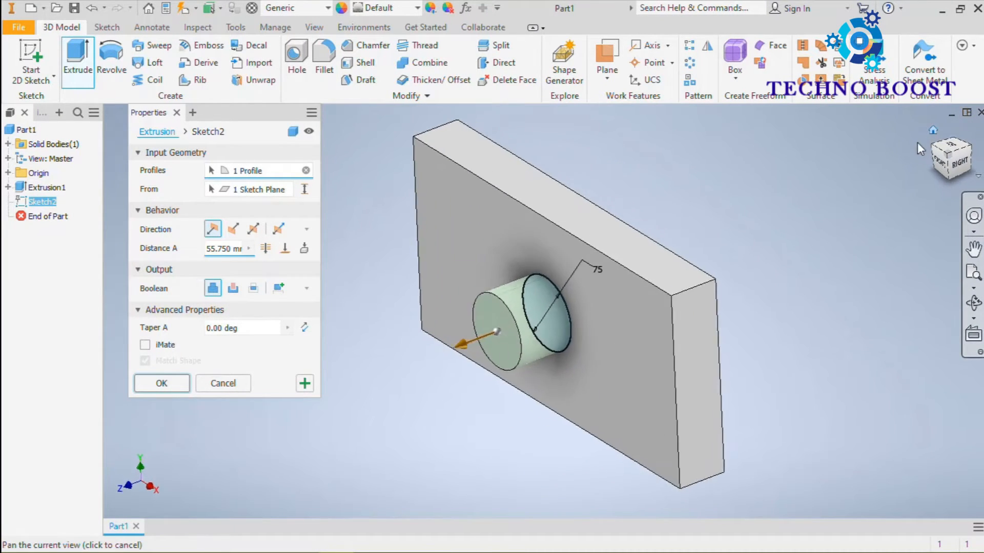
Step: Switch the circle's extrusion to a cut and inspect the preview from the front
click(233, 288)
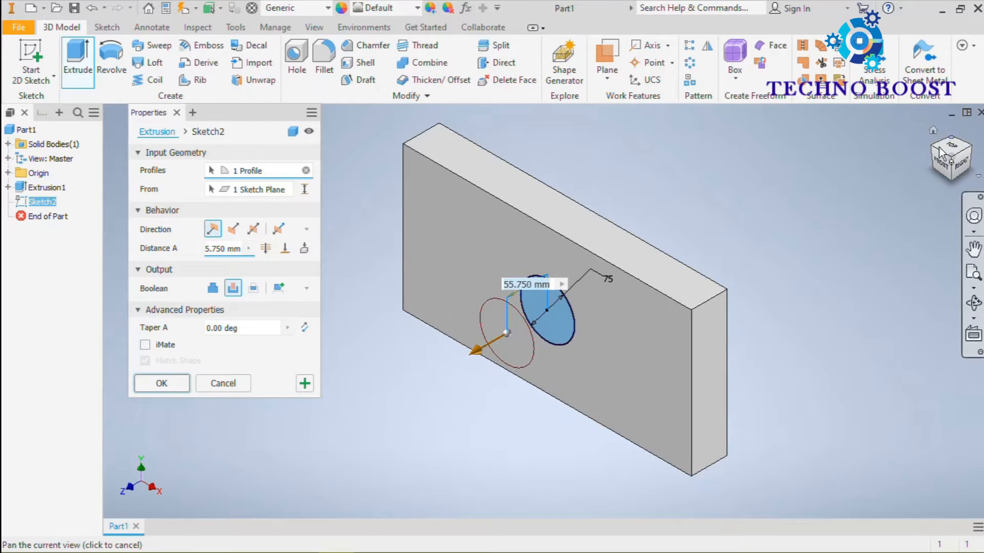
click(942, 163)
scroll(550, 315, down, 6)
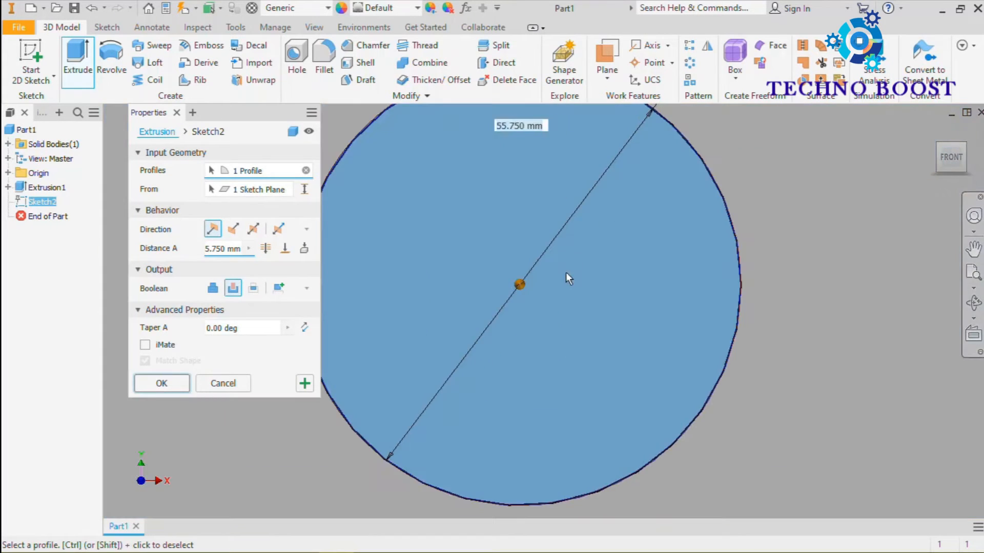
scroll(566, 269, up, 5)
click(934, 129)
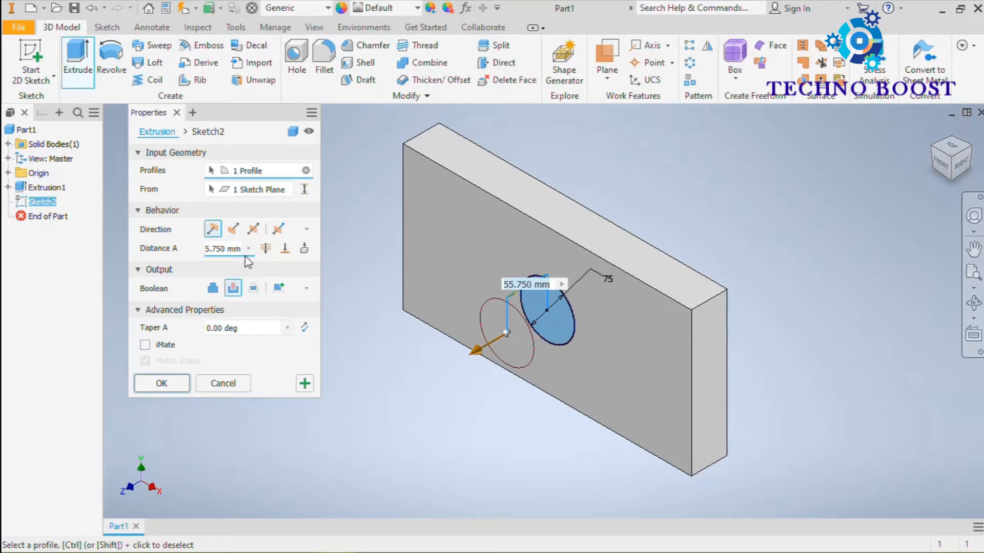
Step: Flip the cut direction into the plate, apply the 55.75 mm cut, and inspect the hole from another angle
click(233, 229)
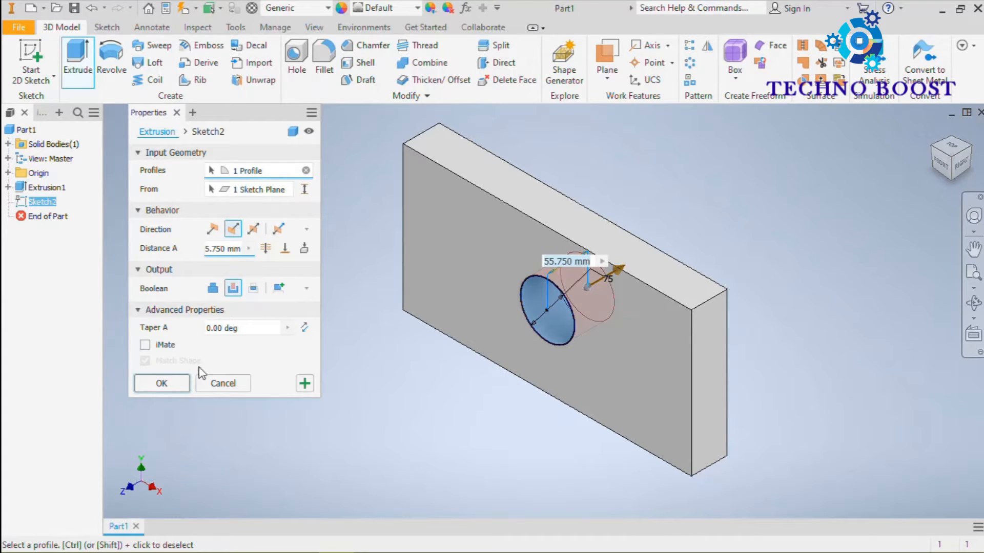
click(159, 383)
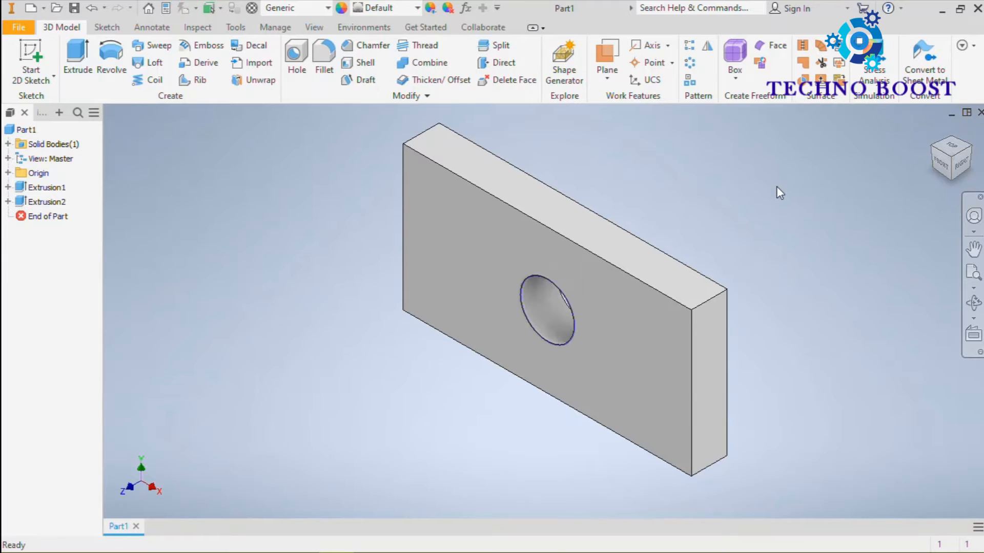
mouse_move(760, 197)
shift+middle_down()
mouse_move(643, 176)
mouse_move(529, 208)
mouse_move(837, 189)
mouse_move(835, 164)
mouse_move(718, 276)
mouse_move(740, 171)
mouse_move(678, 216)
mouse_move(768, 204)
mouse_move(758, 177)
mouse_move(749, 202)
mouse_move(760, 217)
shift+middle_up()
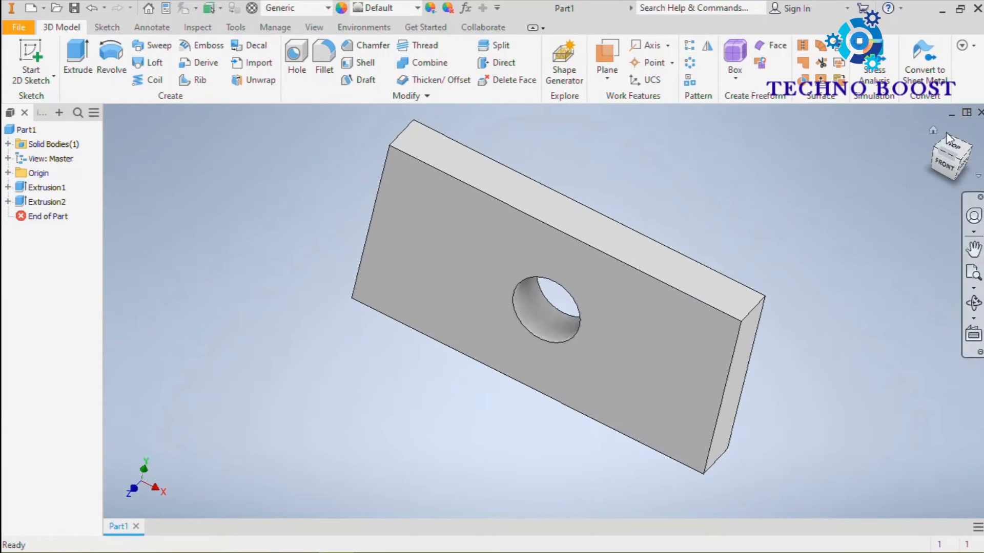
click(930, 130)
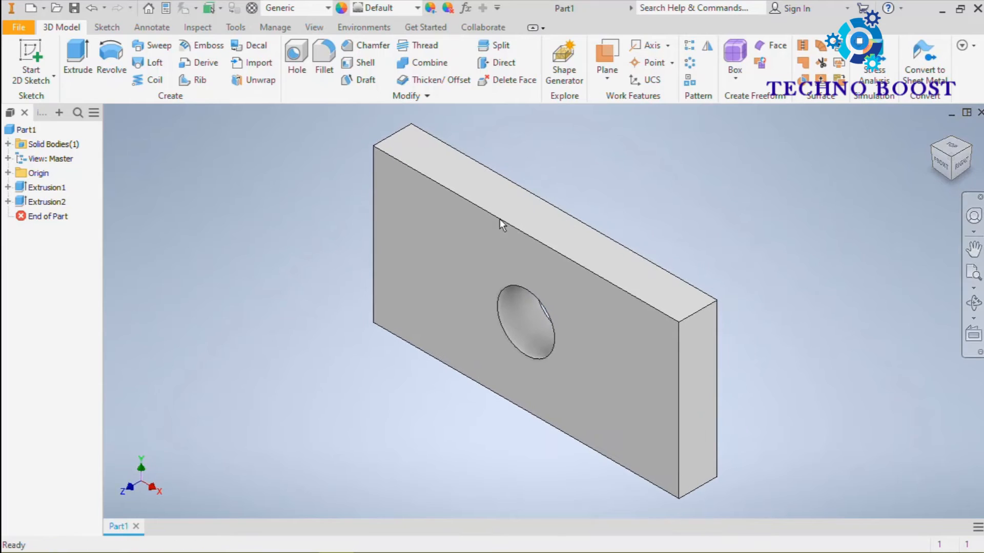
Step: Edit the circular cut's extrusion so that it goes through all of the plate instead of using a fixed distance
click(18, 201)
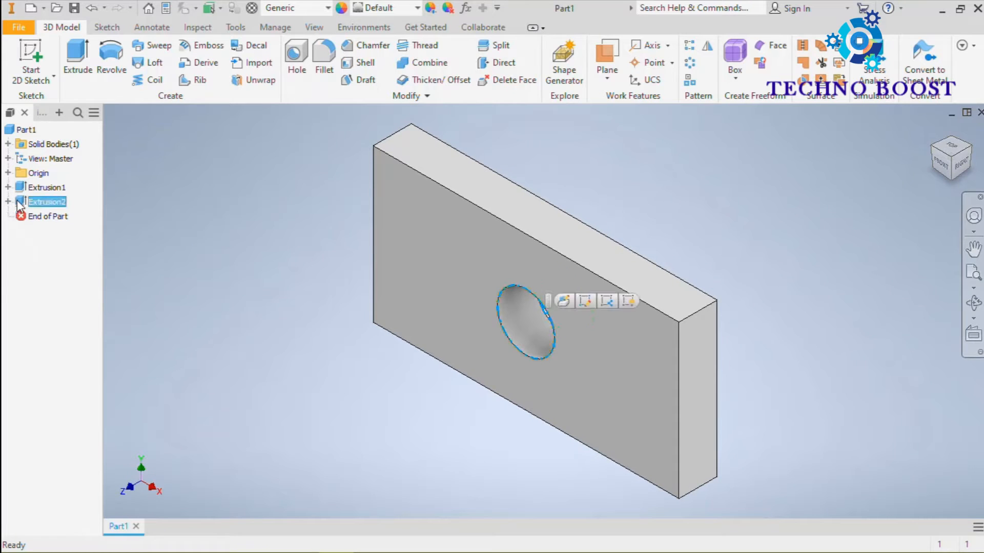
right_click(23, 205)
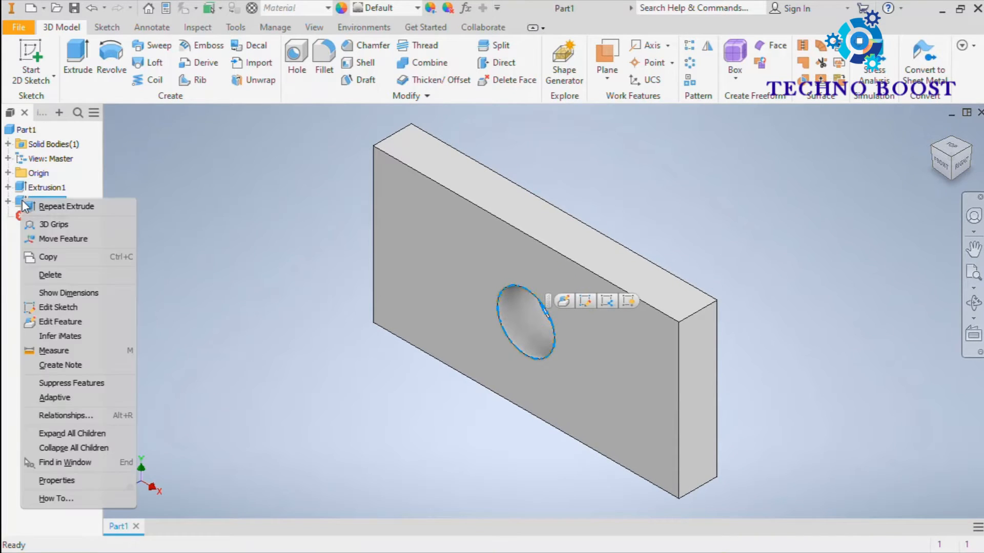
click(91, 321)
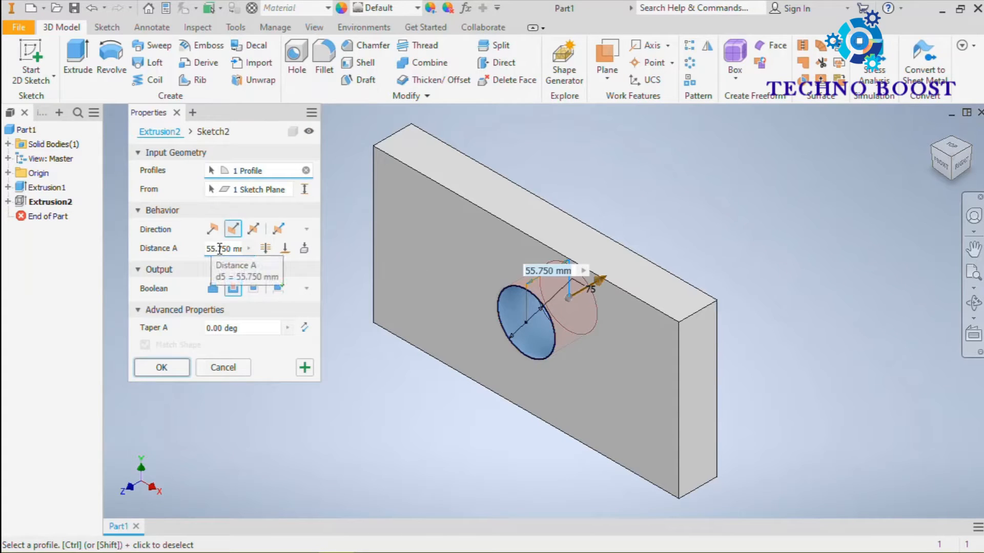
click(219, 249)
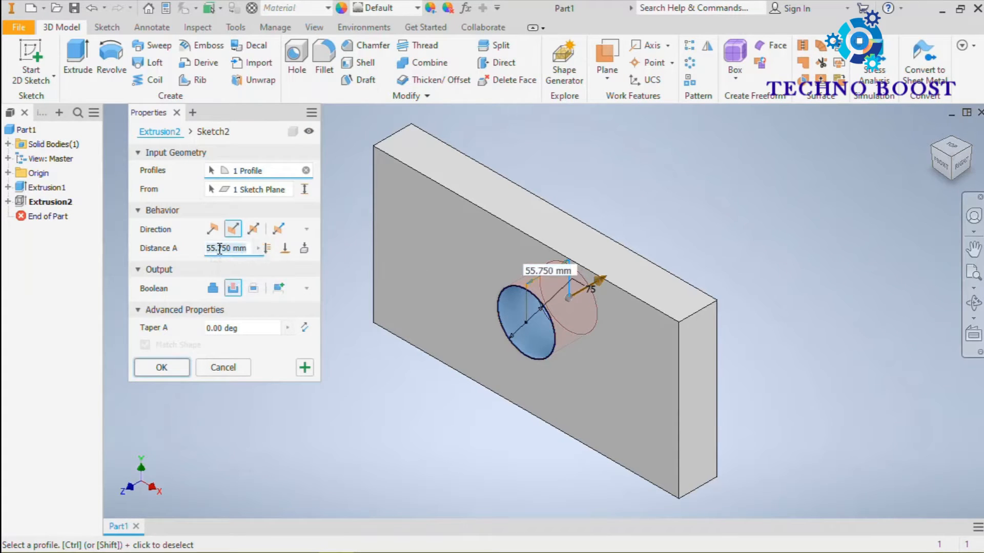
click(267, 249)
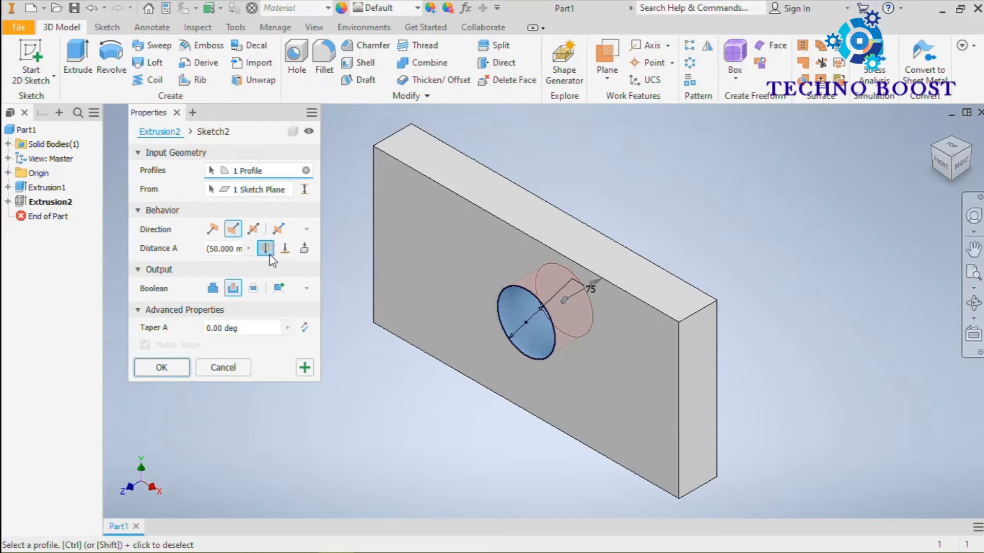
click(160, 368)
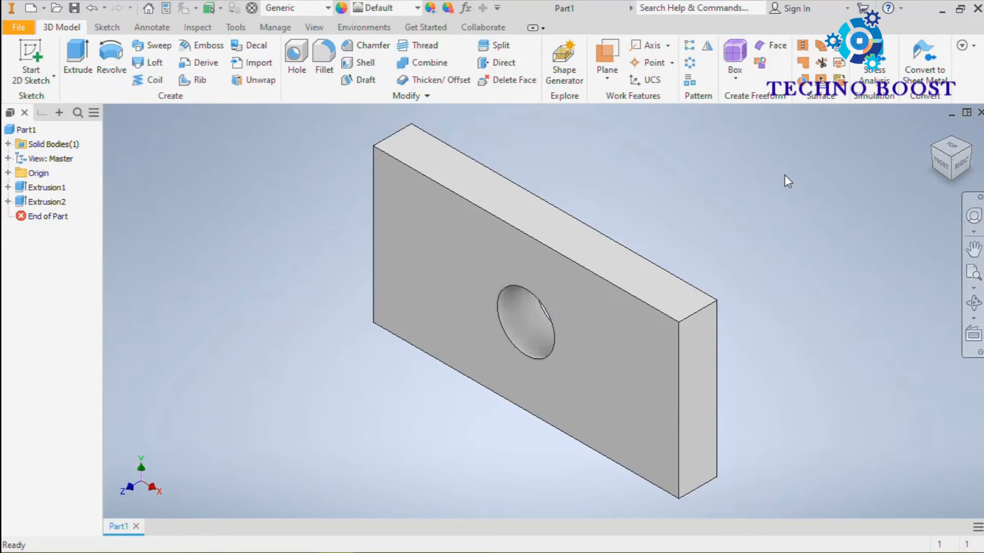
Step: Delete both extrusions together with their consumed sketches and features to empty the part
scroll(730, 204, down, 3)
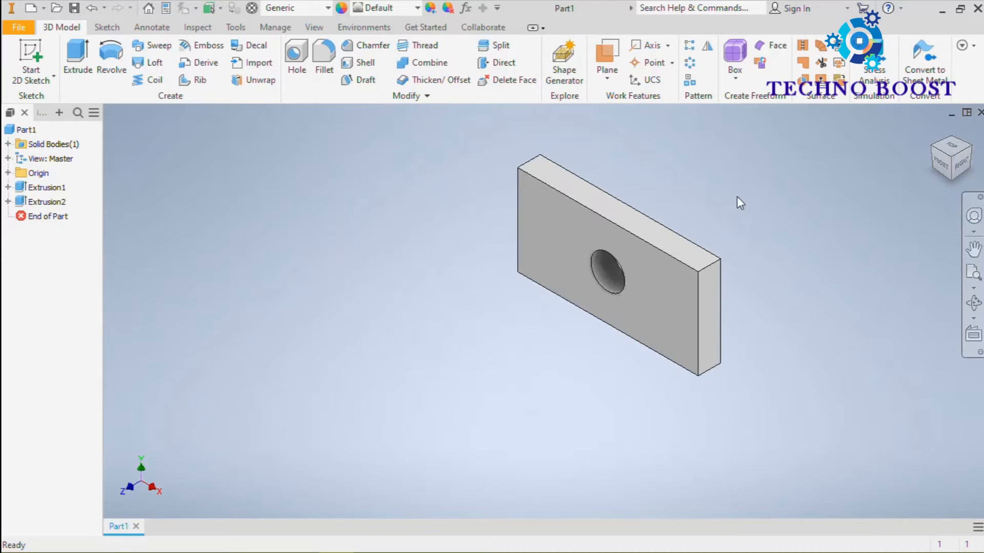
middle_drag(736, 204, 686, 201)
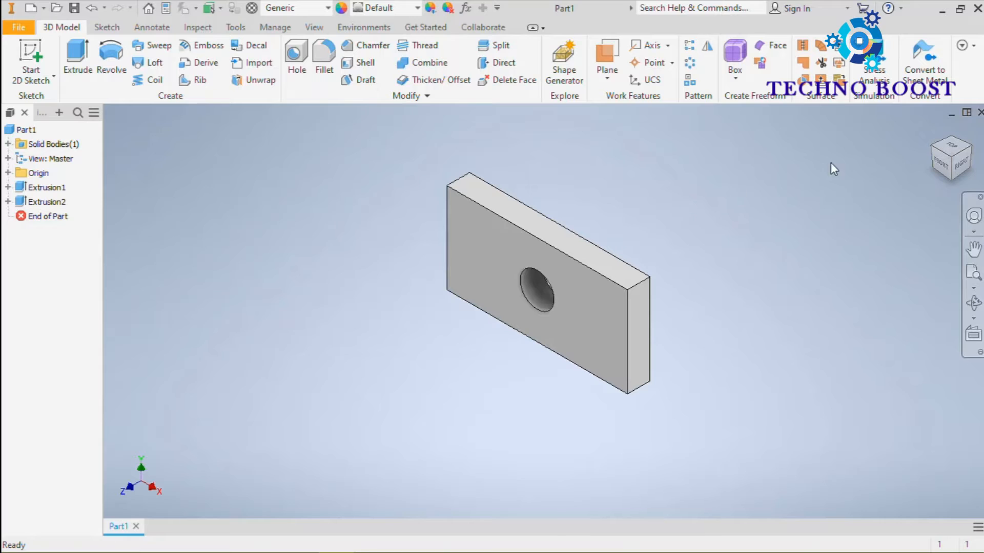
click(933, 131)
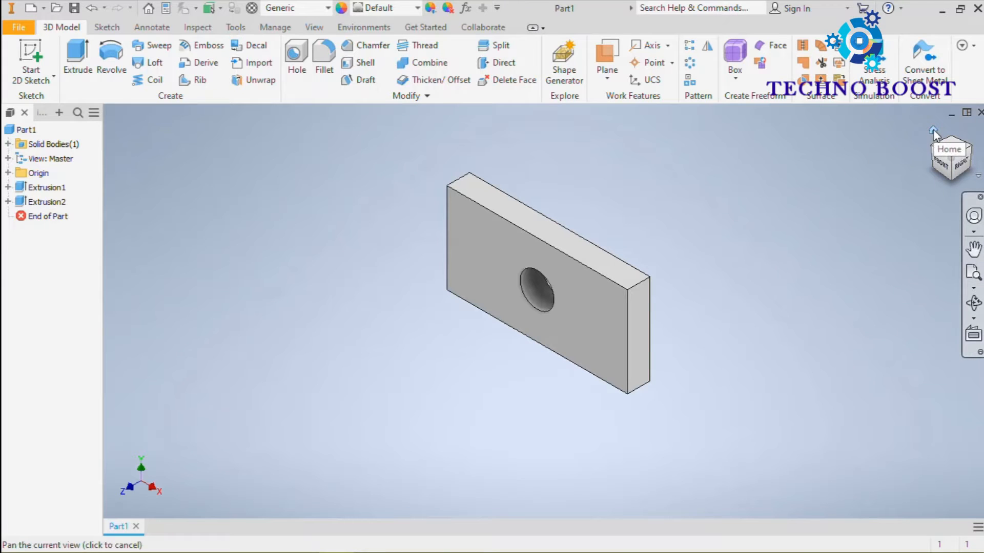
click(51, 188)
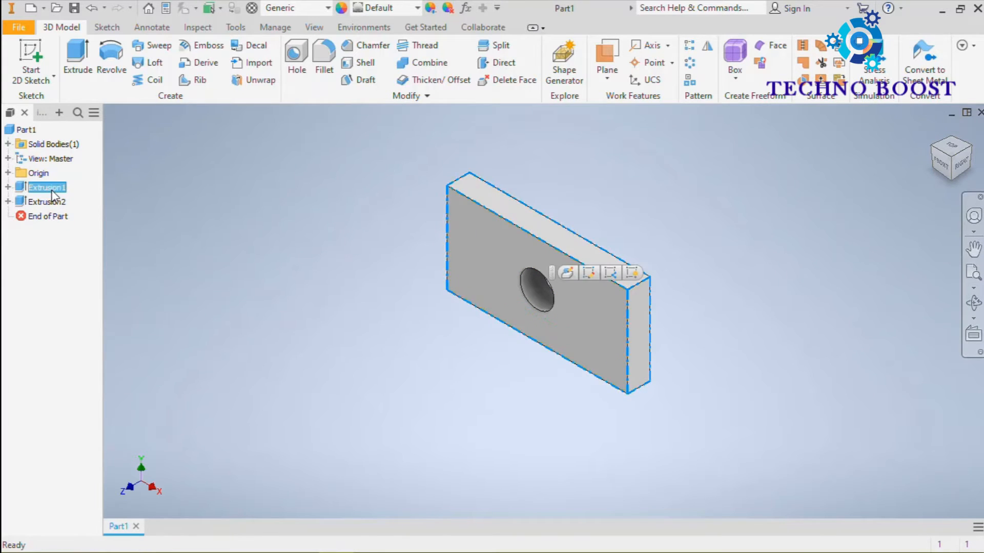
ctrl+click(51, 202)
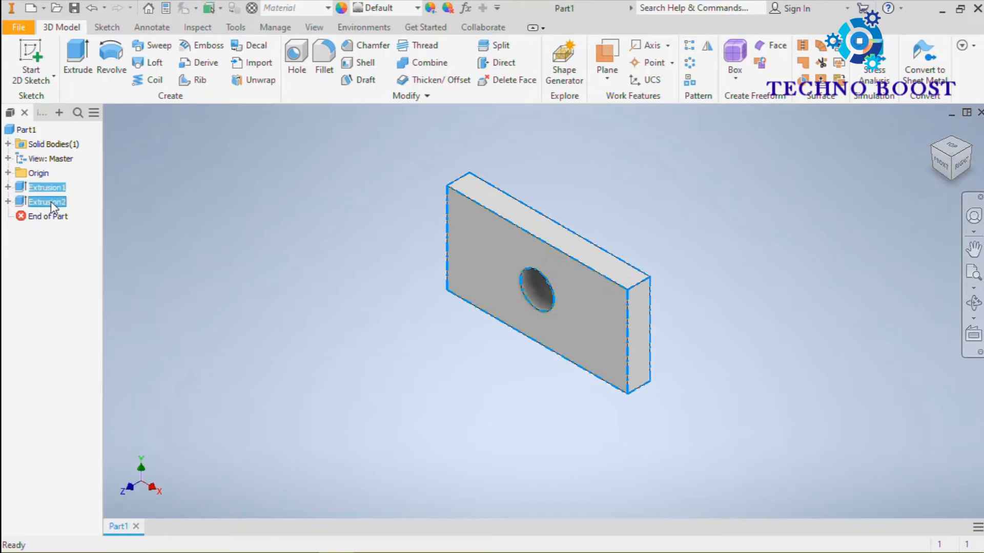
right_click(51, 201)
click(89, 246)
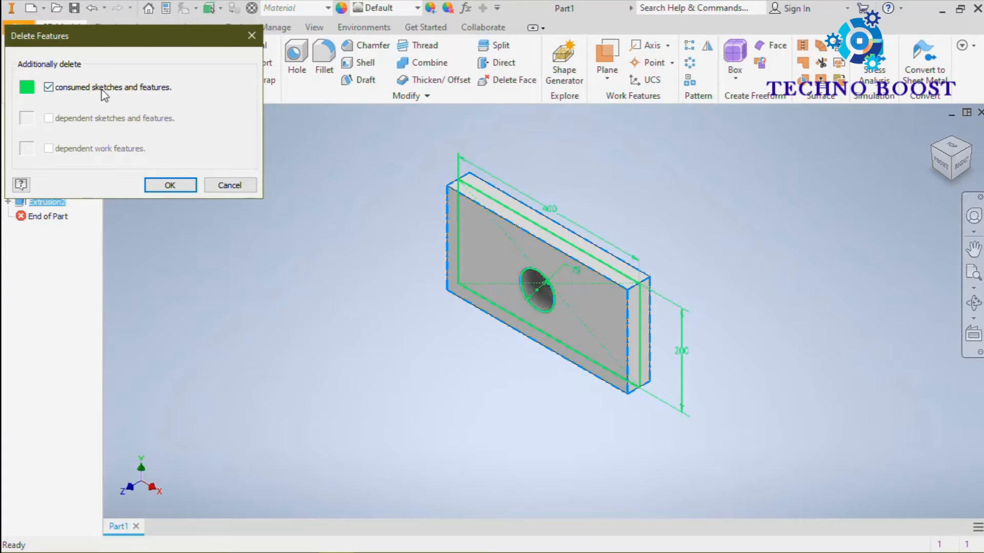
click(173, 188)
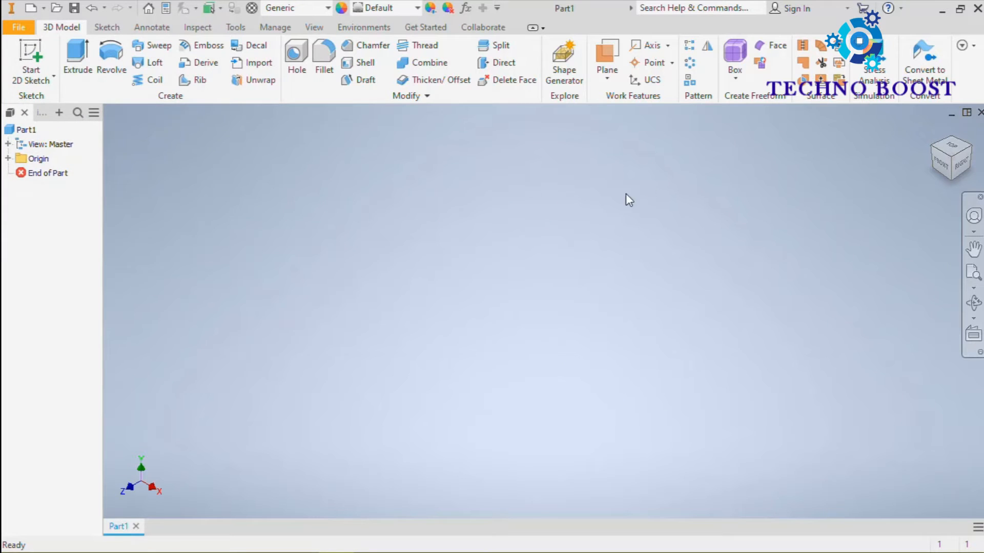
Step: Start a sketch on the YZ plane and draw lines from the origin forming a prong about 14.5 mm high and a notch about 9.8 mm deep
click(30, 57)
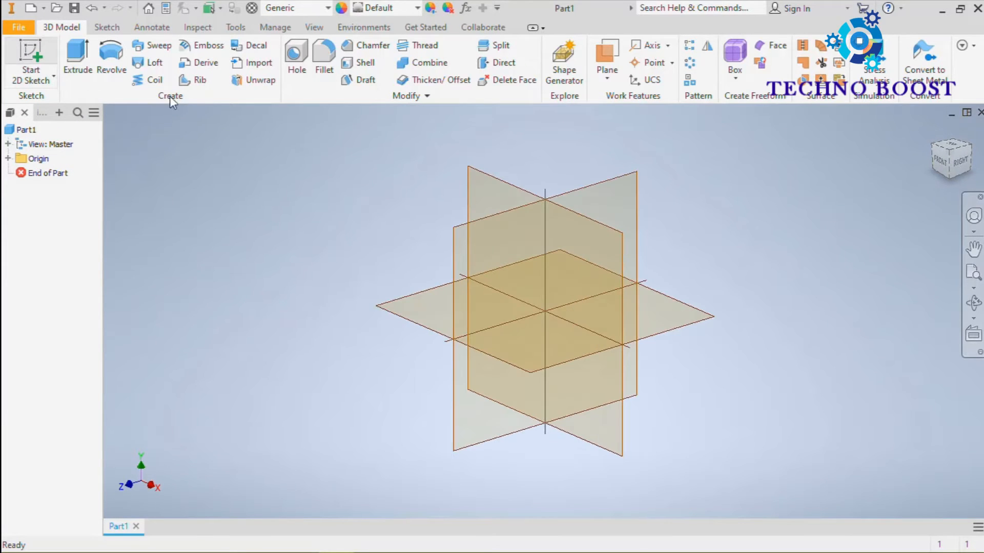
click(617, 184)
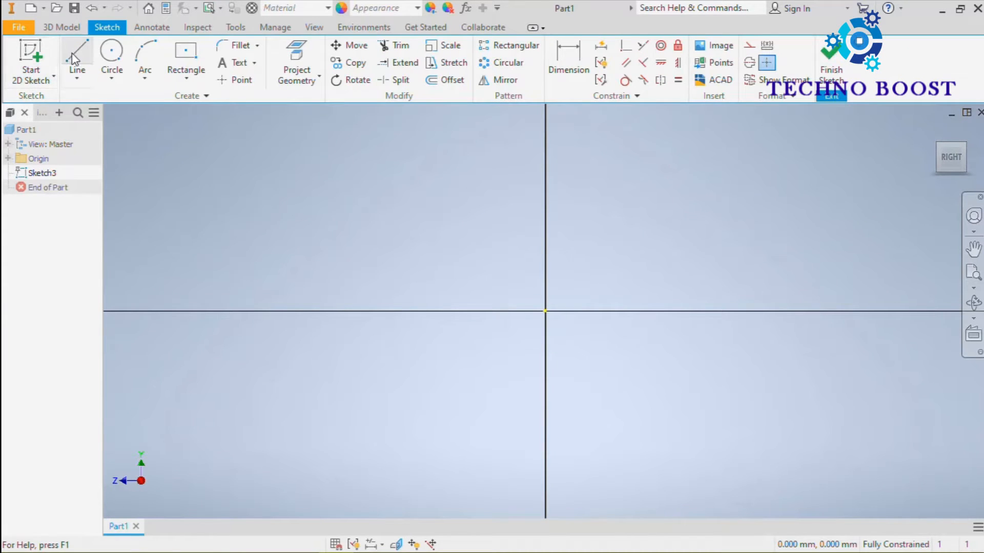
click(75, 57)
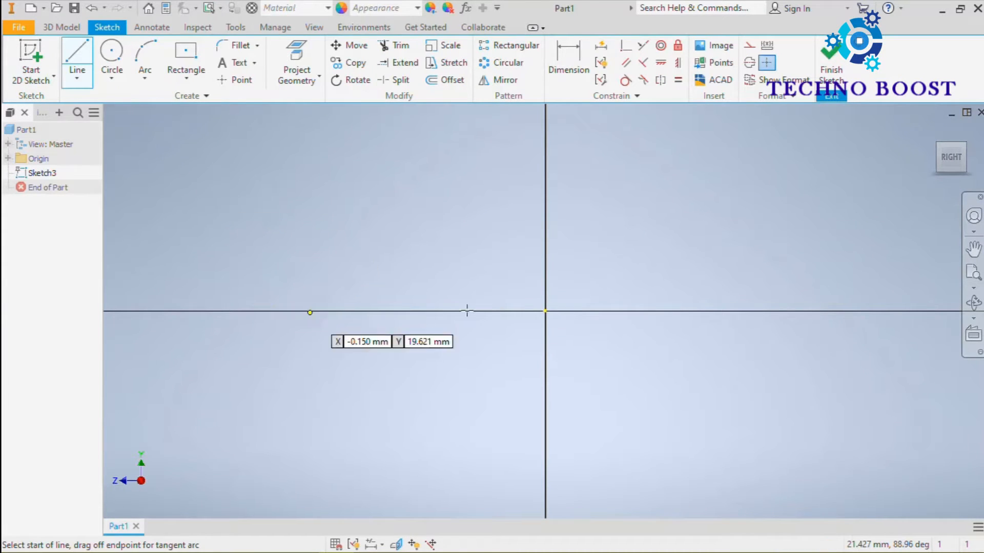
click(544, 310)
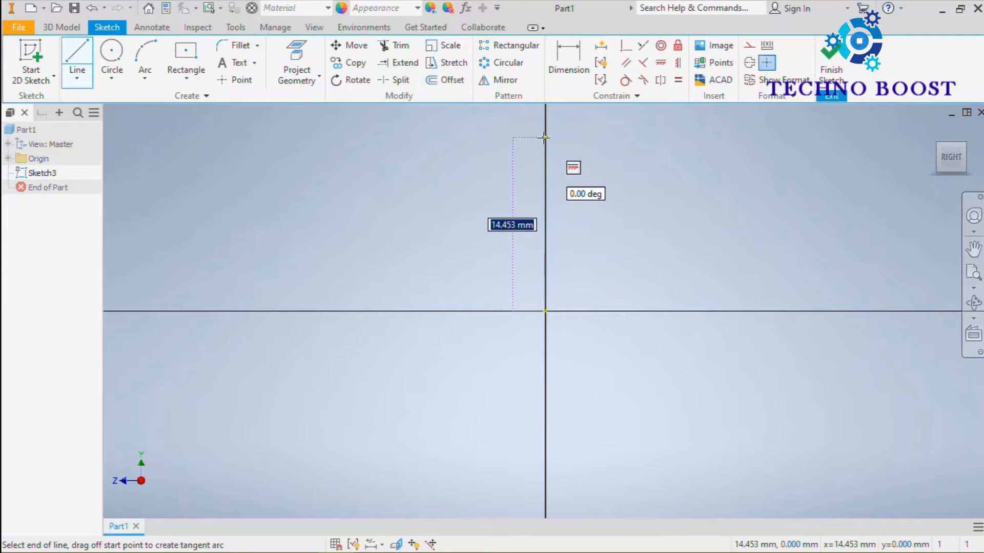
click(495, 137)
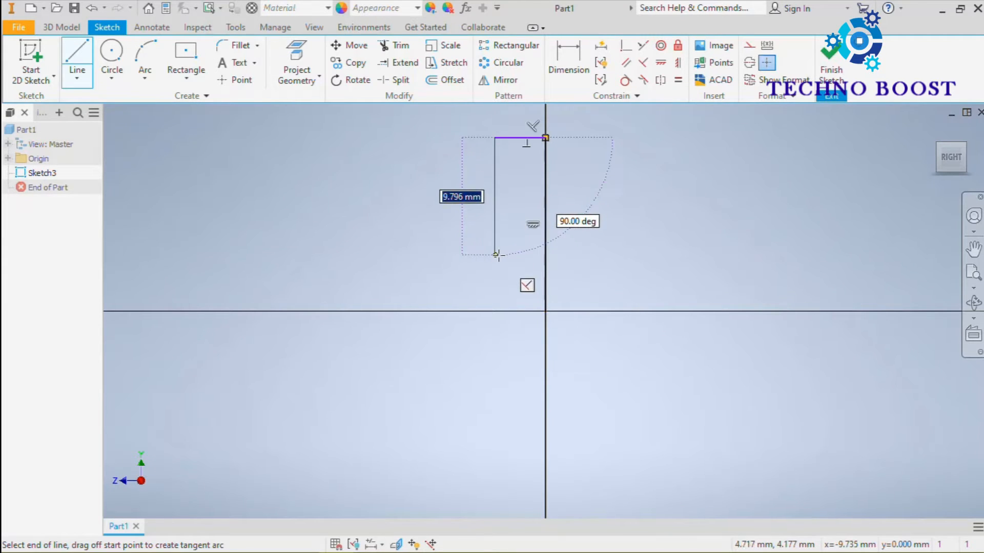
click(433, 255)
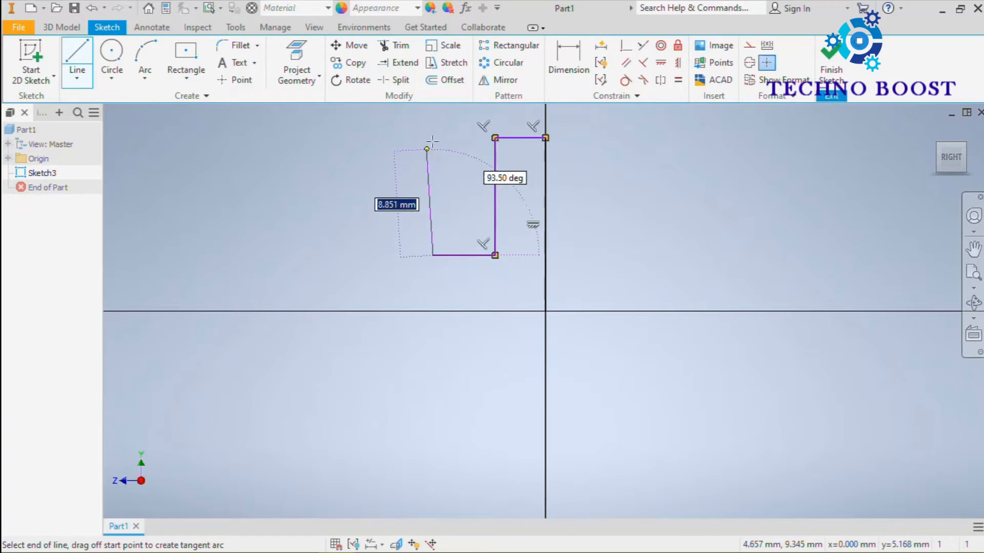
click(433, 137)
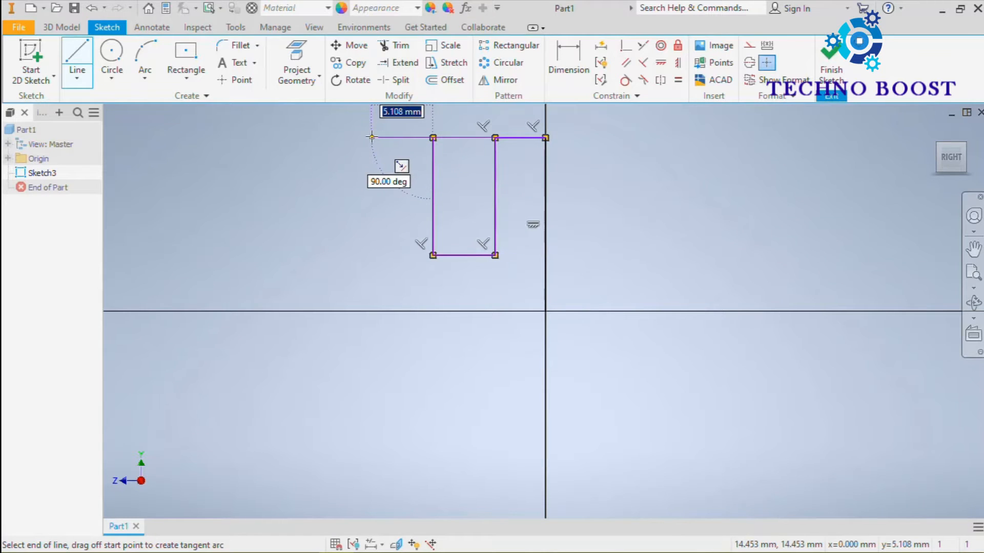
Step: Continue the line chain with a middle prong, a wider notch and an outer prong, closing the profile at the origin, about 26.8 mm wide overall
click(372, 137)
click(372, 255)
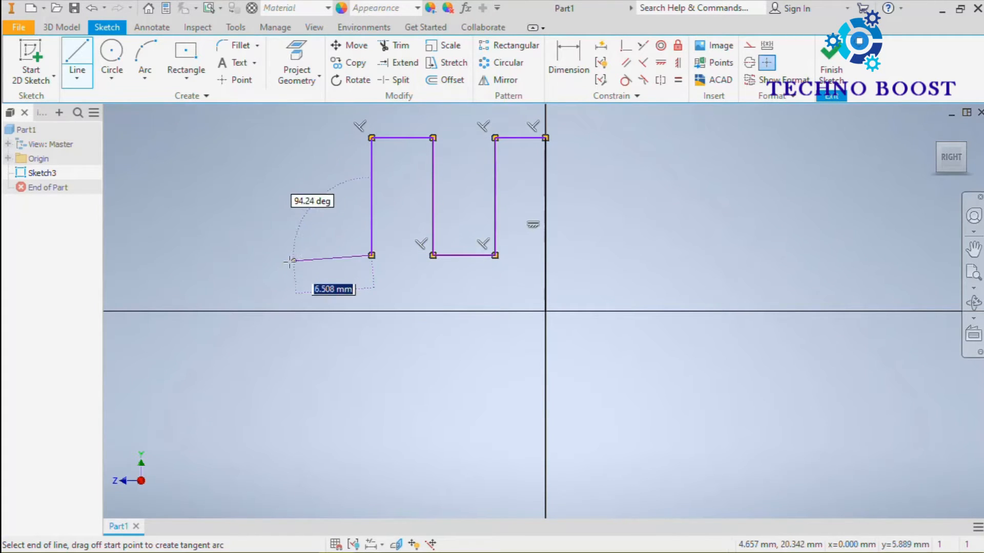
click(283, 255)
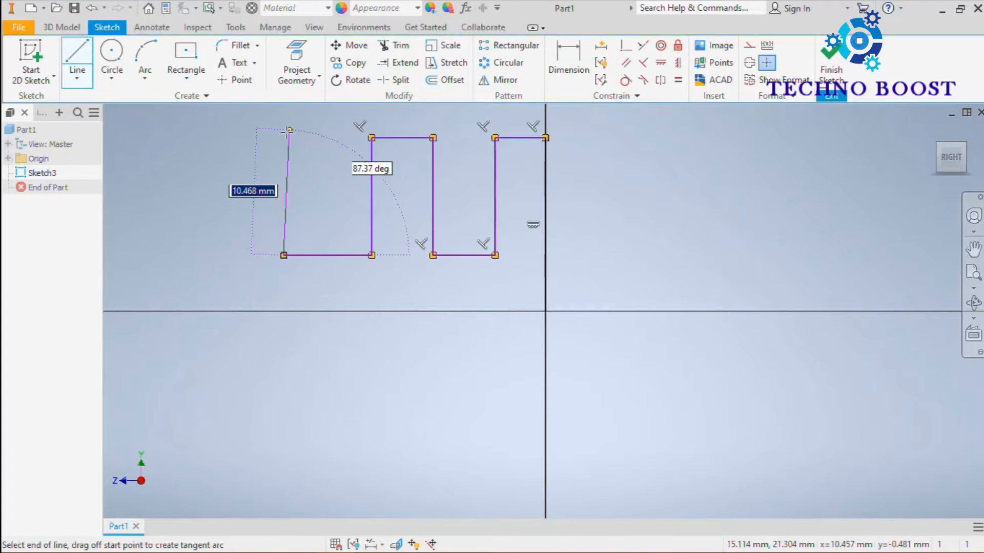
click(283, 137)
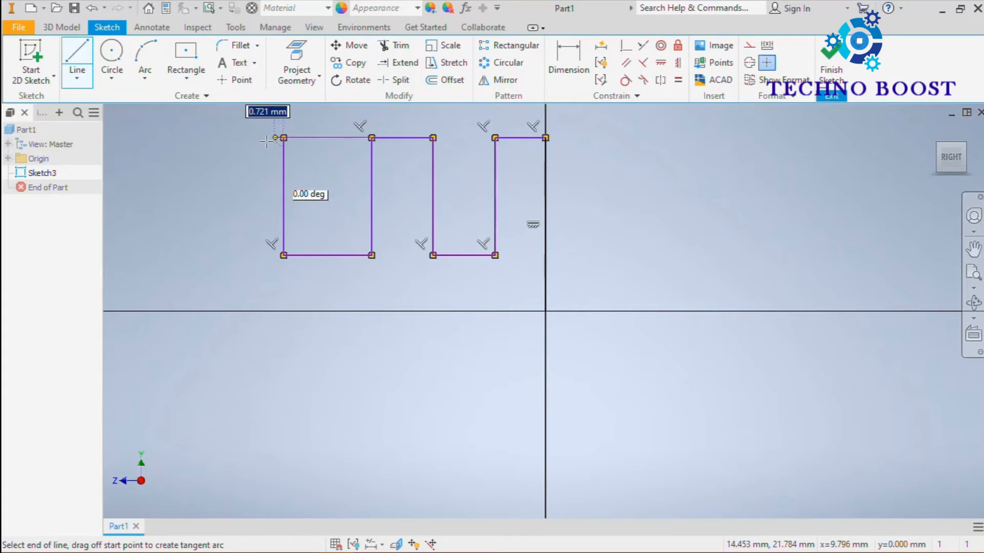
click(223, 137)
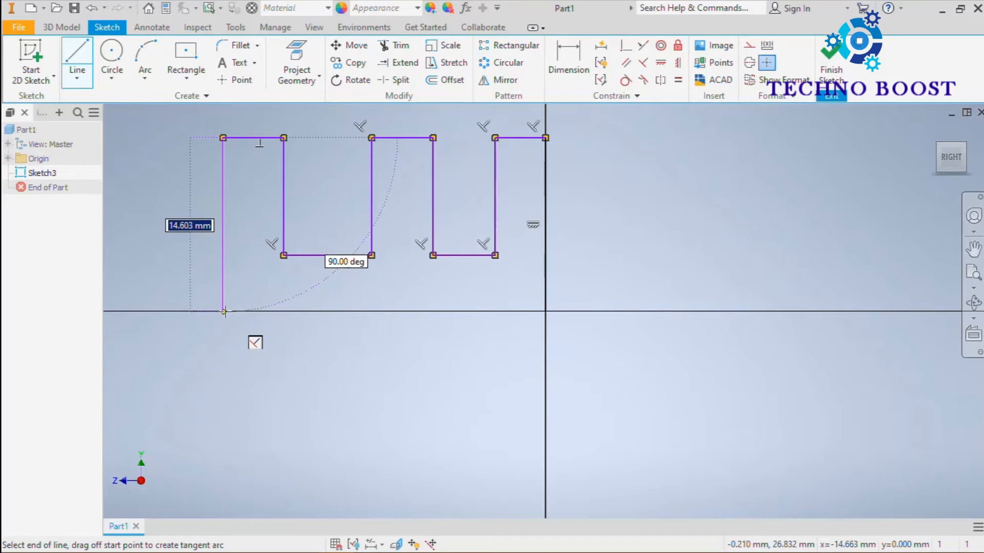
click(223, 311)
click(545, 311)
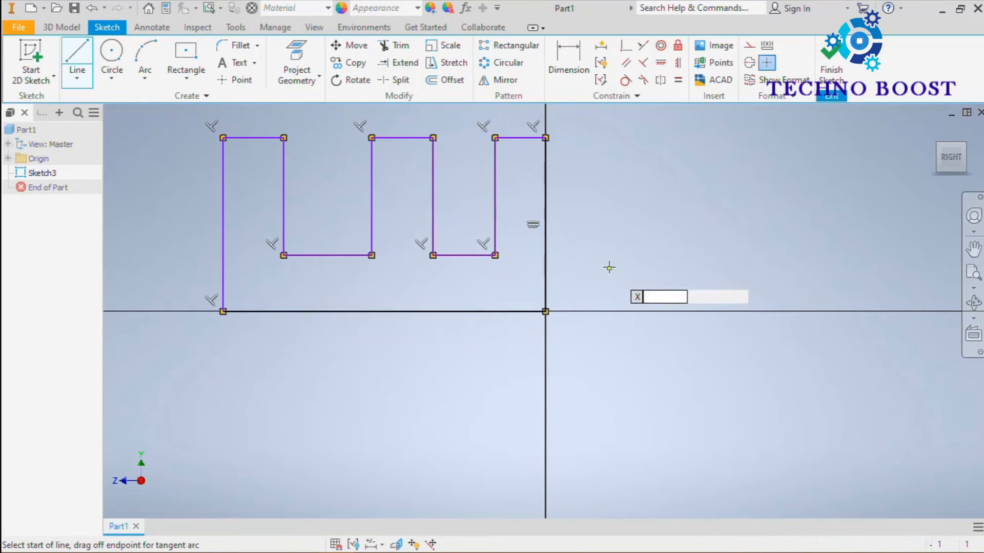
key(Escape)
Step: Dimension the width of the prong beside the vertical axis as 10 mm
middle_drag(665, 213, 698, 243)
key(d)
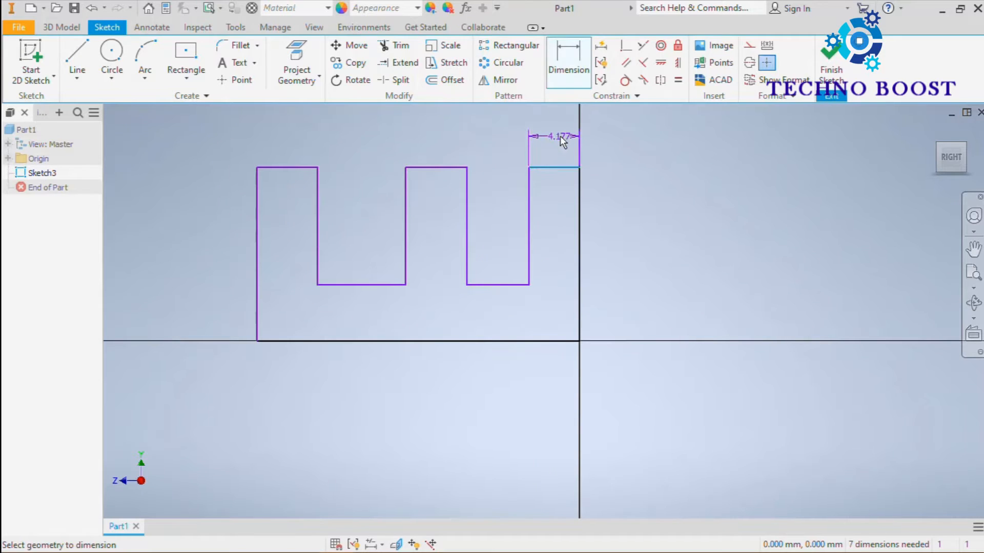
click(557, 133)
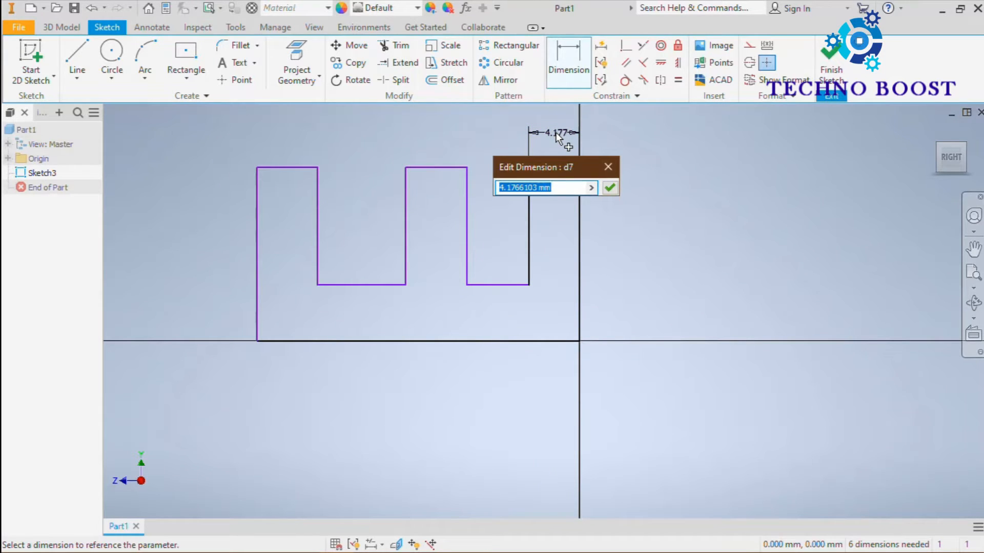
text(10)
key(Return)
Step: Dimension the middle prong's width as 10 mm
scroll(517, 218, up, 5)
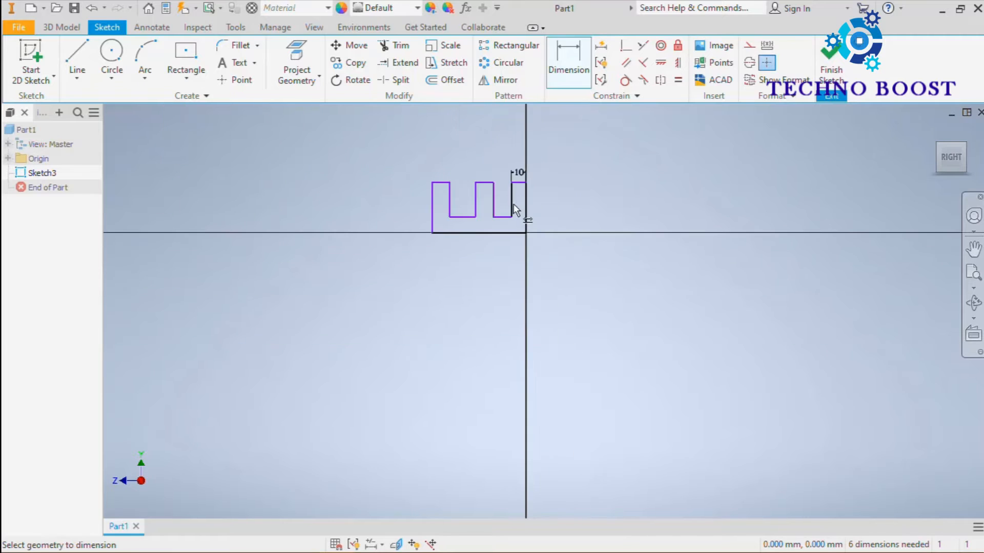
scroll(514, 209, down, 6)
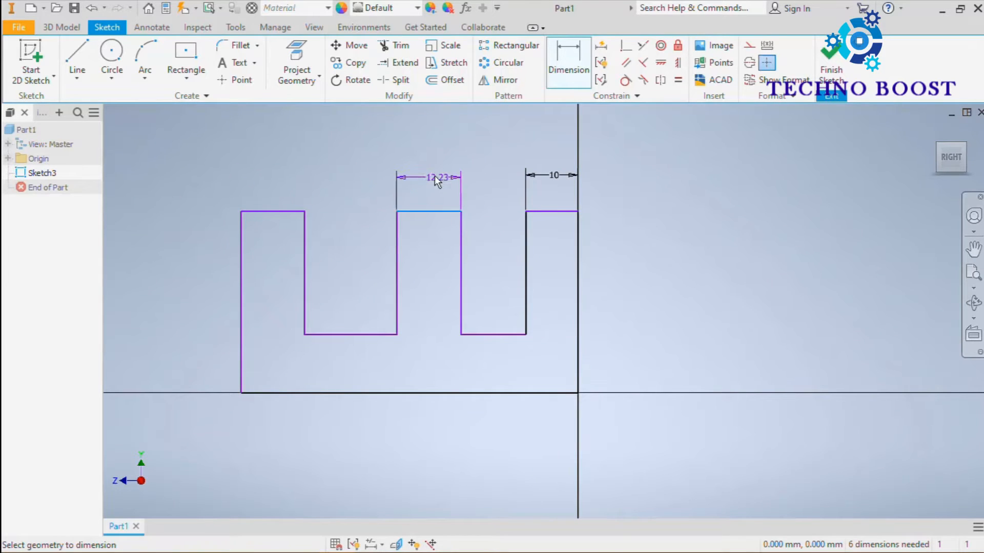
click(427, 173)
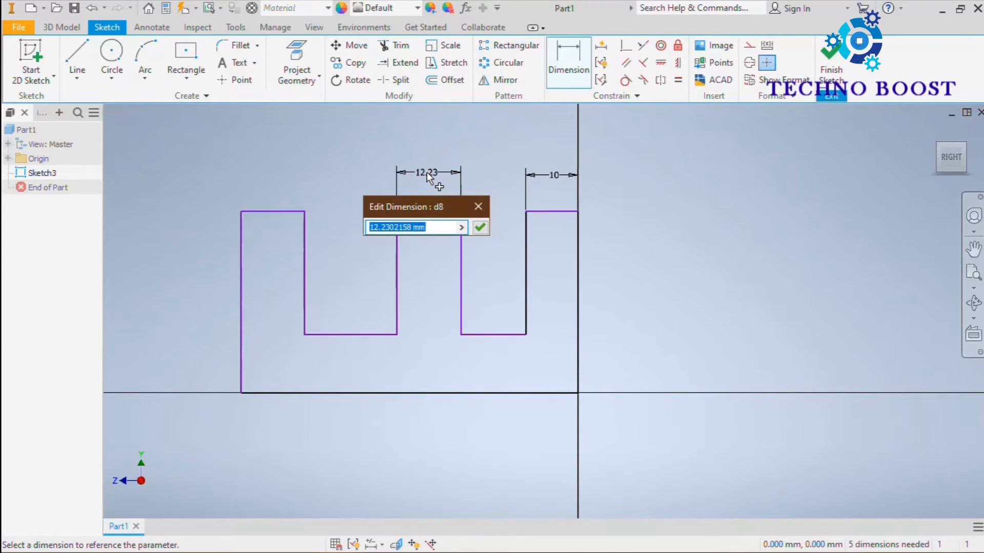
text(10)
key(Return)
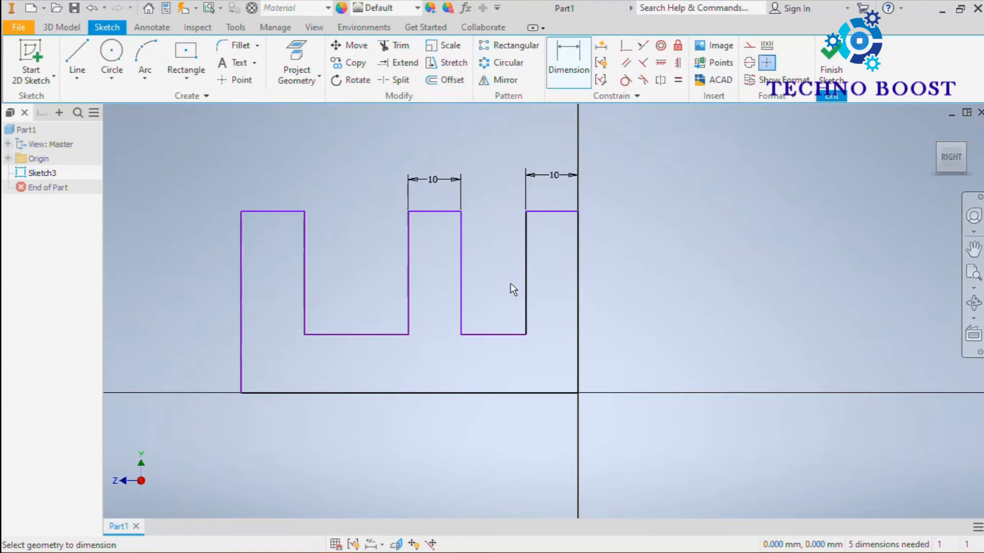
Step: Dimension the width of the notch between the axis-side prong and the middle prong as 30 mm
click(500, 334)
click(490, 178)
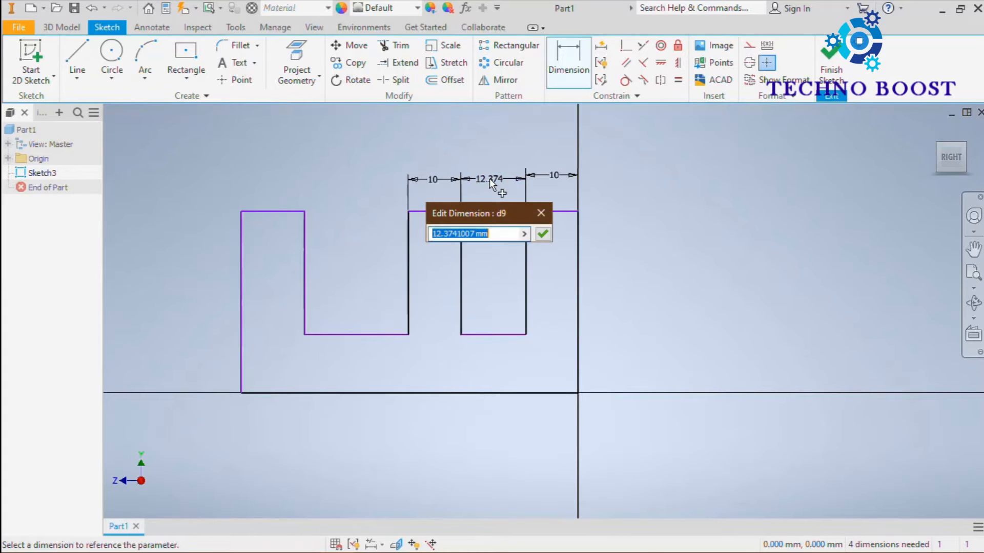
text(30)
key(Return)
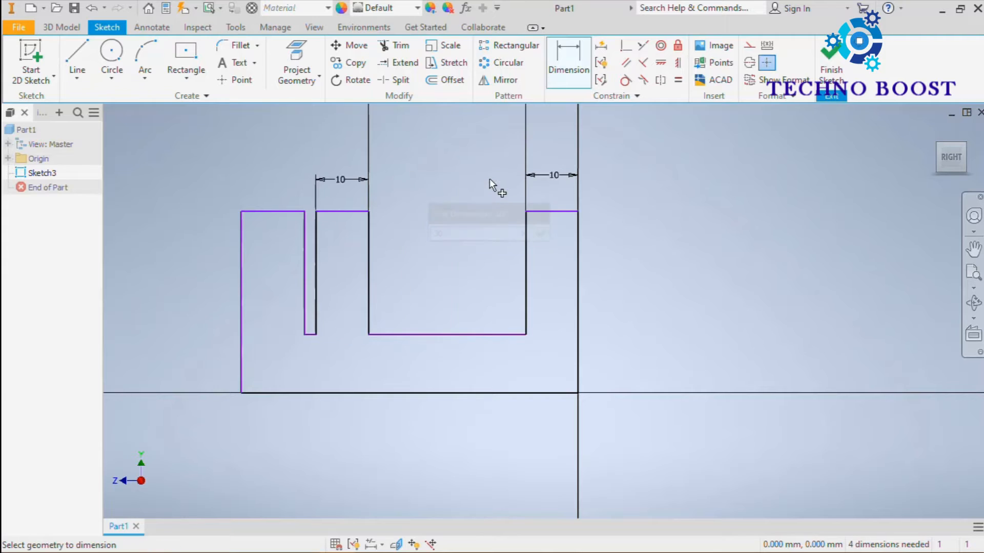
Step: Dimension the width of the notch between the middle prong and the outer prong as 30 mm
scroll(312, 306, down, 3)
click(309, 363)
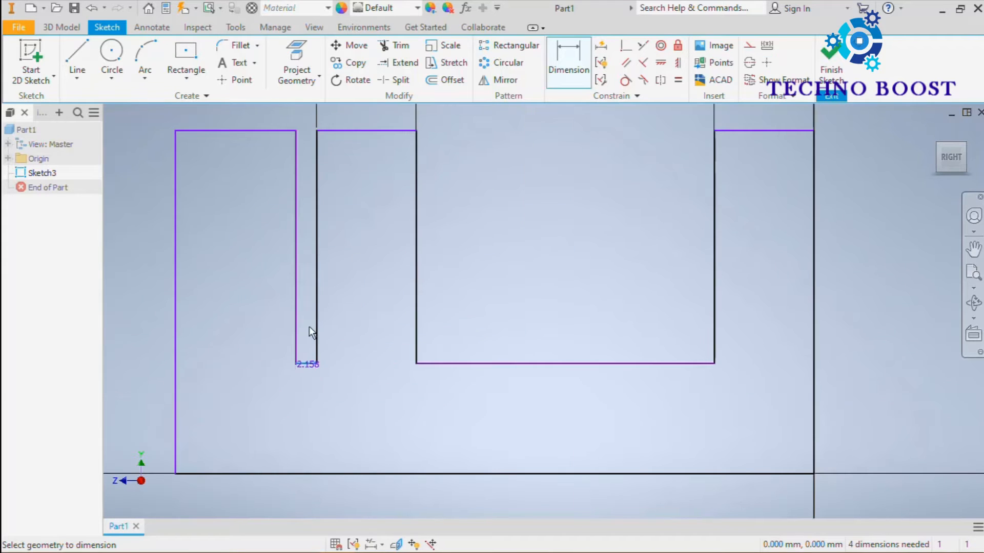
scroll(308, 321, up, 4)
scroll(304, 234, down, 8)
click(353, 294)
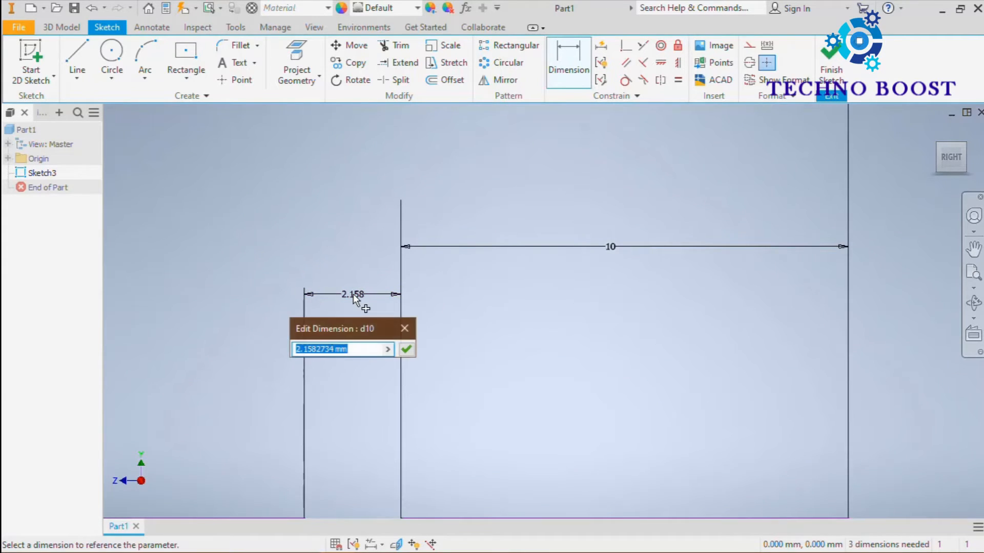
text(10)
key(Return)
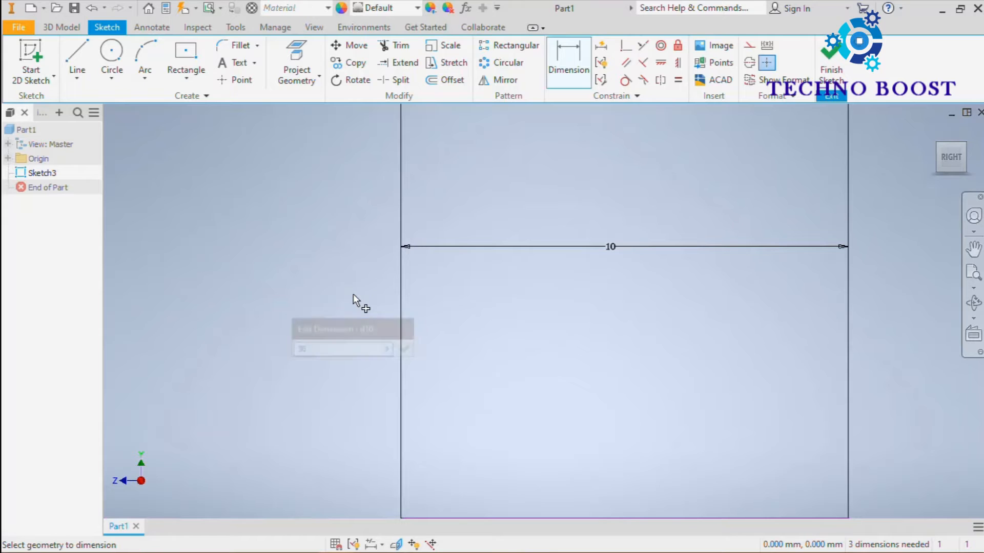
scroll(345, 306, up, 8)
scroll(334, 267, down, 3)
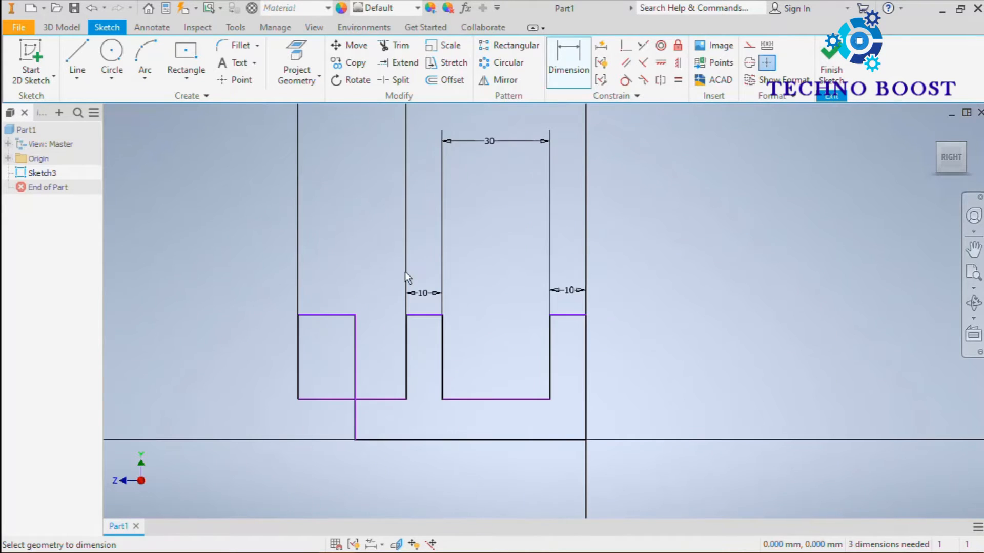
Step: Move the outer prong's free upper corner outward beyond the notch and dimension that prong's width as 10 mm
middle_drag(397, 291, 442, 266)
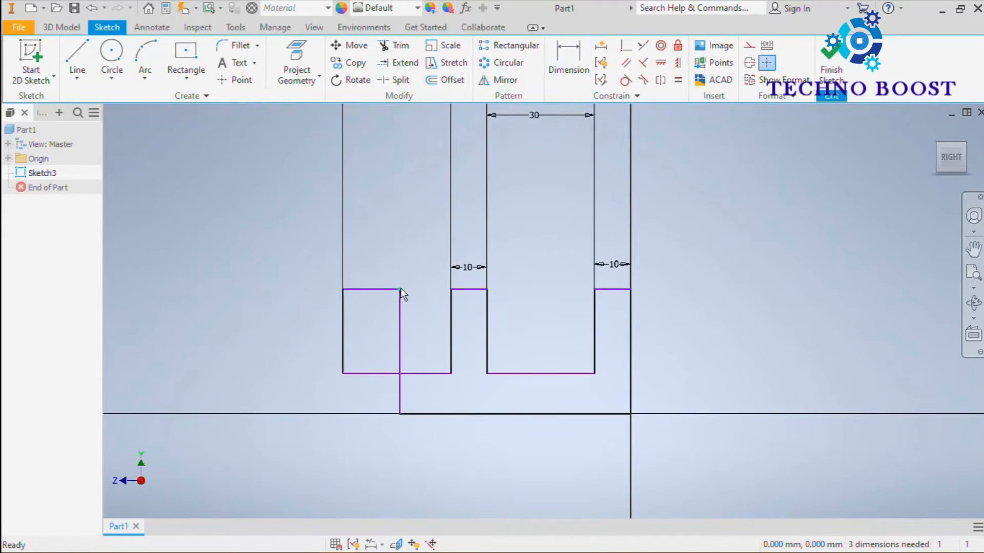
mouse_move(401, 289)
mouse_down()
mouse_move(241, 297)
mouse_move(255, 241)
mouse_move(244, 272)
mouse_up()
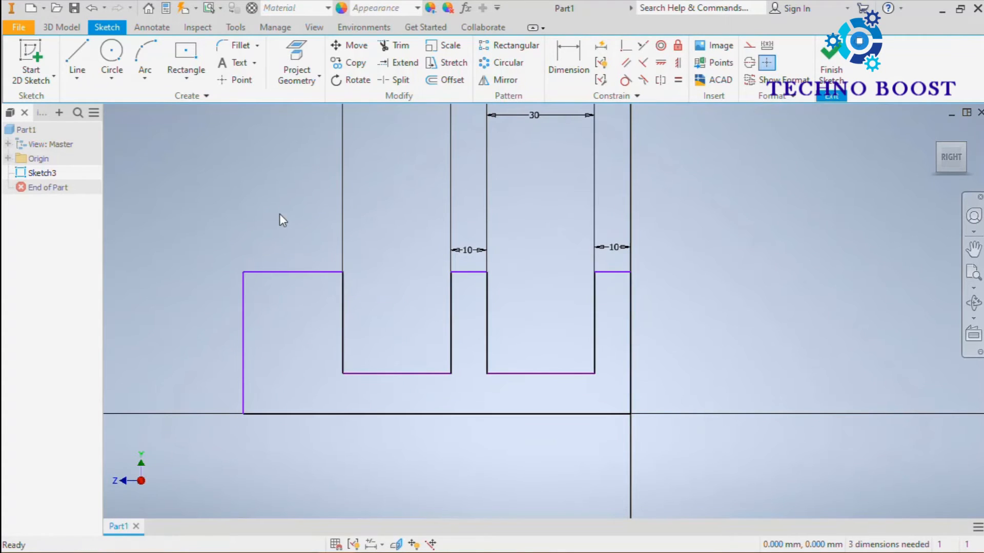
click(563, 60)
click(299, 272)
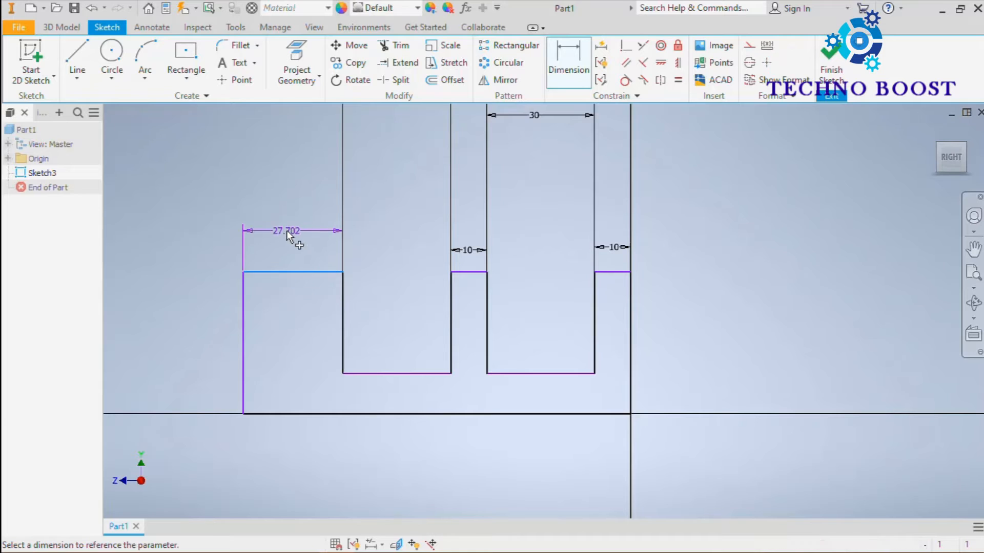
click(287, 229)
text(10)
key(Return)
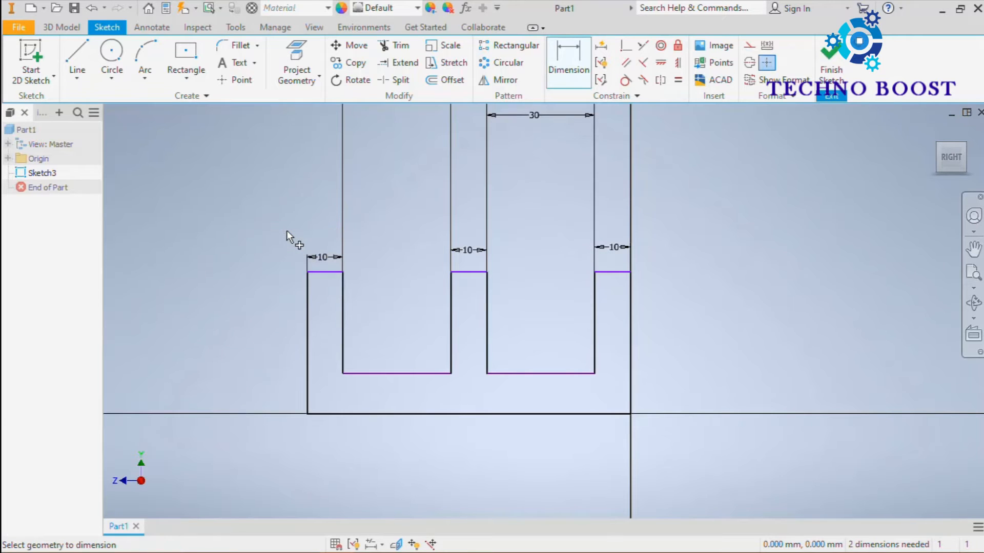
Step: Dimension the profile's overall height along the vertical axis as 50 mm
scroll(406, 279, down, 3)
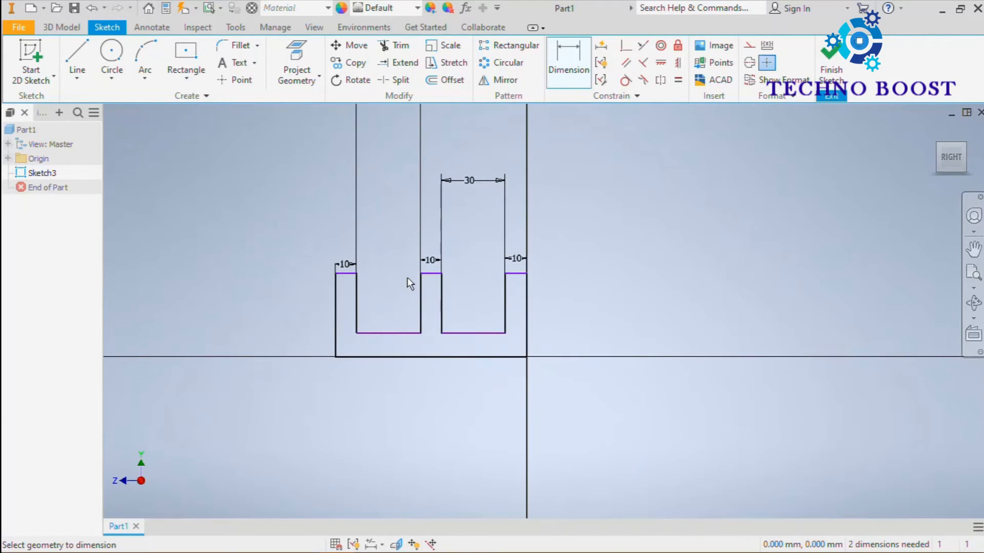
click(512, 356)
click(567, 307)
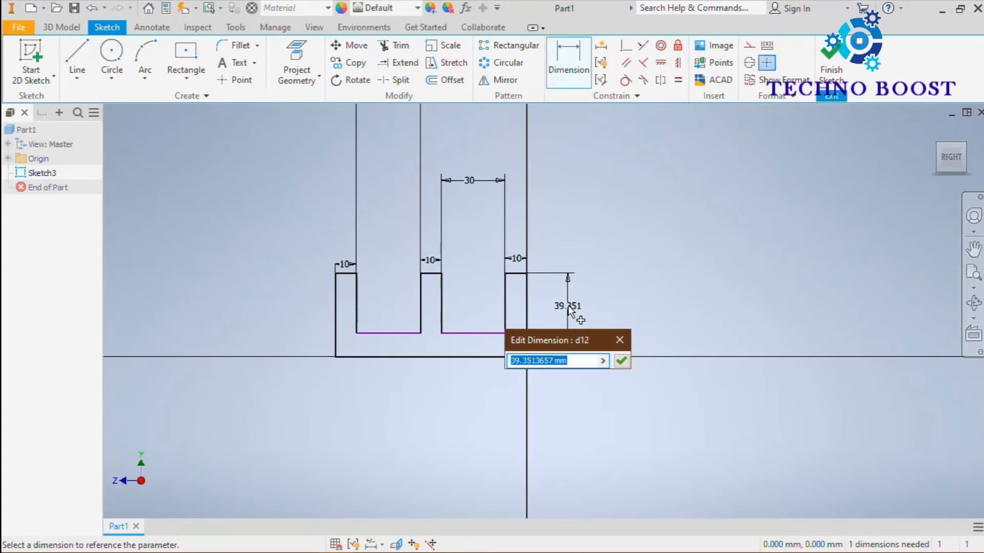
text(50)
key(Return)
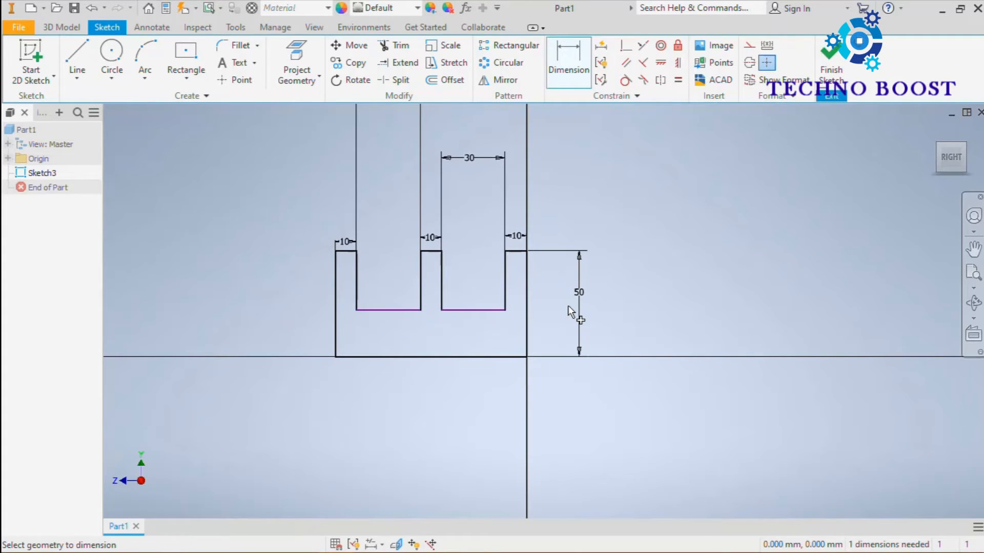
Step: Dimension the base thickness between the notch floor and the profile's bottom edge as 10 mm
click(495, 318)
click(507, 357)
click(542, 337)
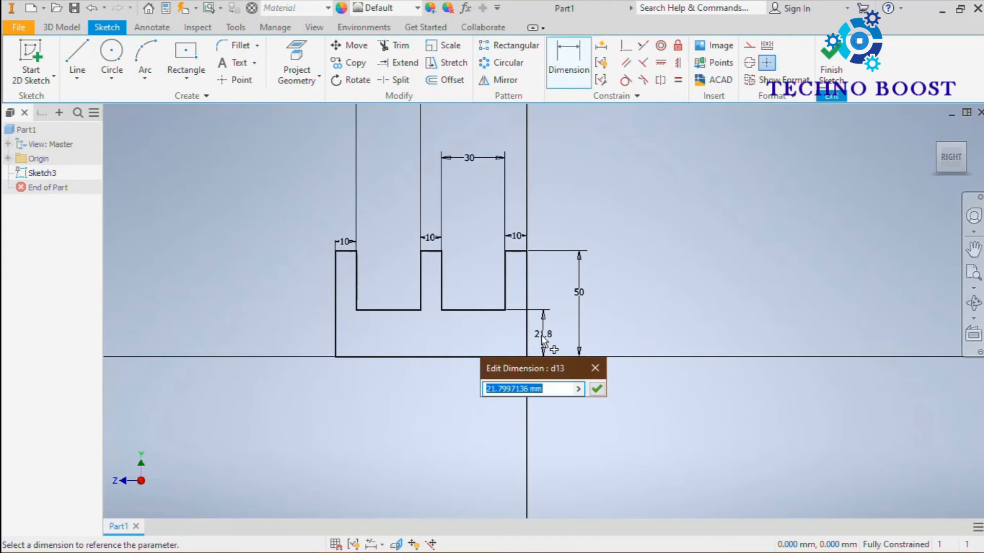
text(10)
key(Return)
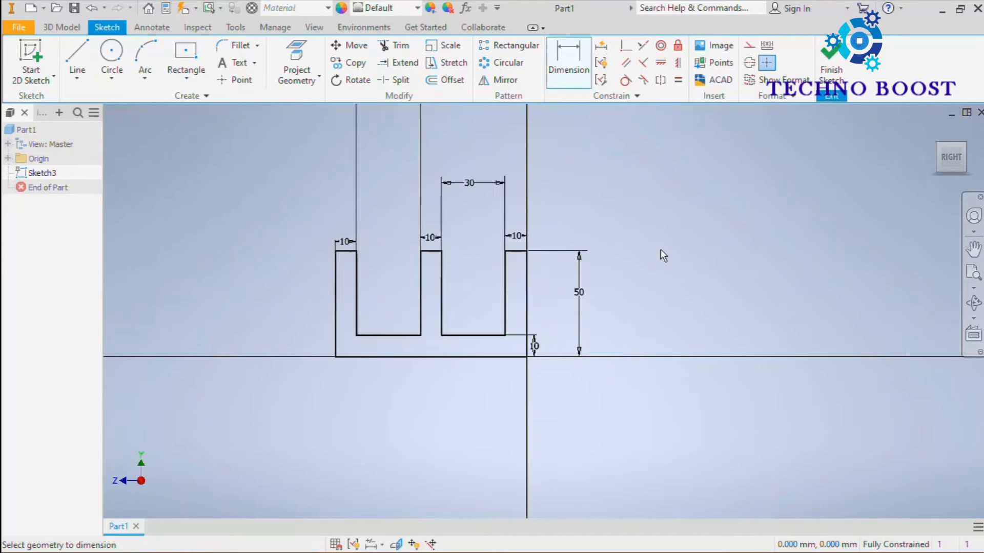
Step: Extrude the three-pronged profile symmetrically about the sketch plane with a total distance of 100 mm
scroll(616, 162, up, 3)
mouse_move(616, 164)
middle_down()
mouse_move(678, 155)
mouse_move(703, 184)
middle_up()
scroll(678, 155, down, 3)
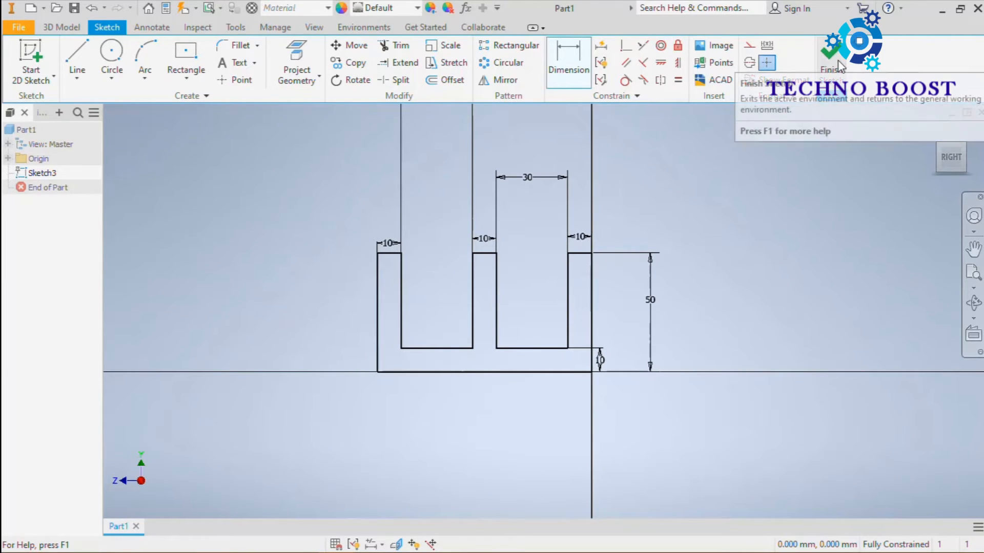
click(60, 27)
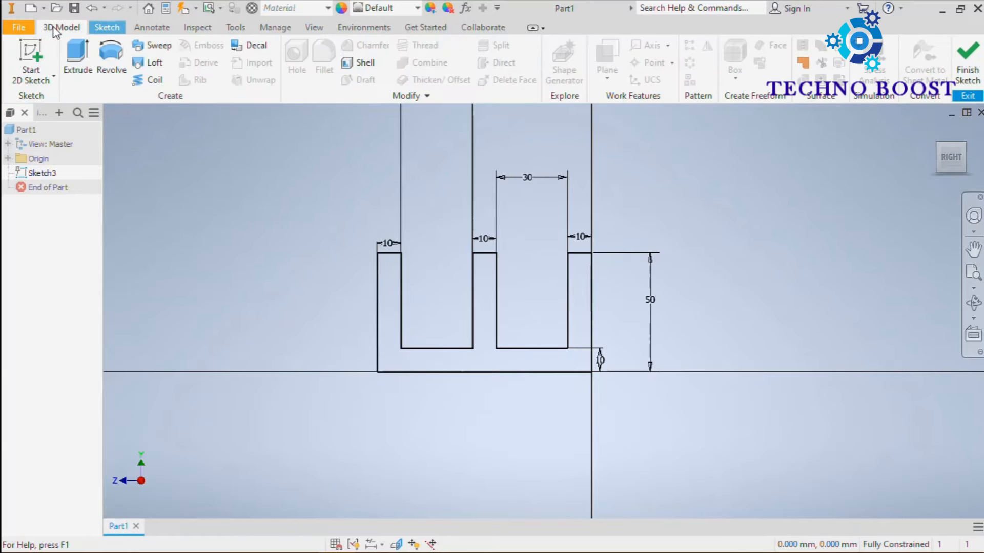
click(87, 71)
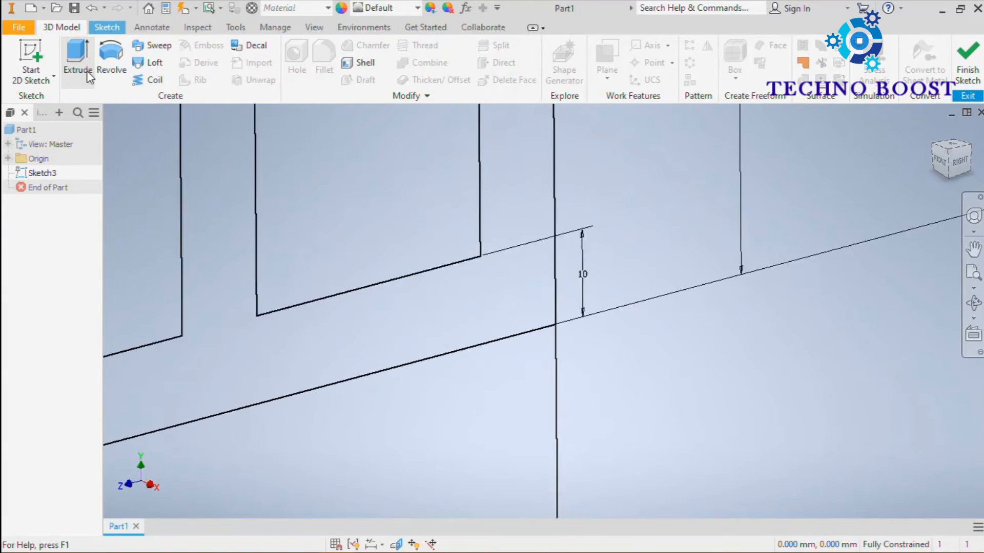
middle_drag(429, 133, 527, 281)
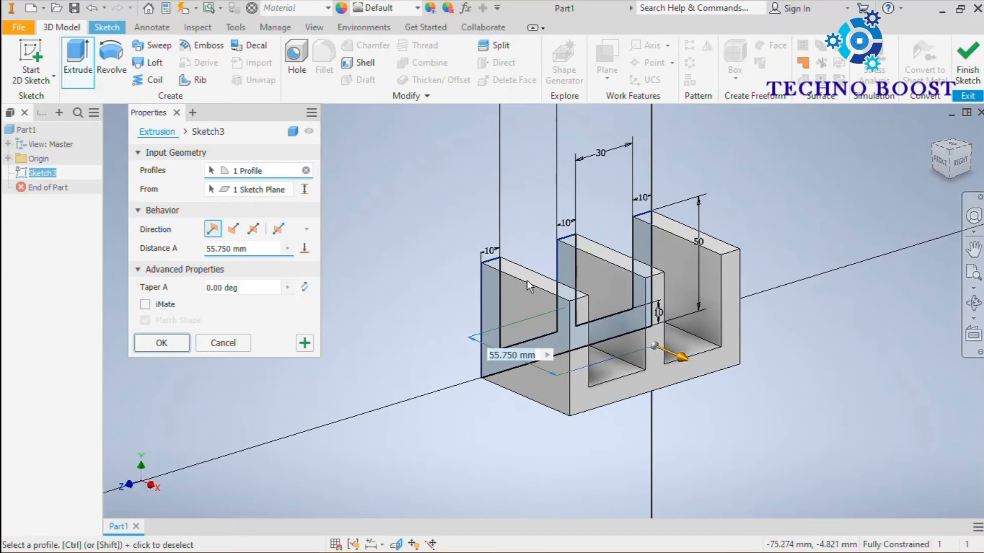
click(253, 230)
drag(253, 248, 199, 259)
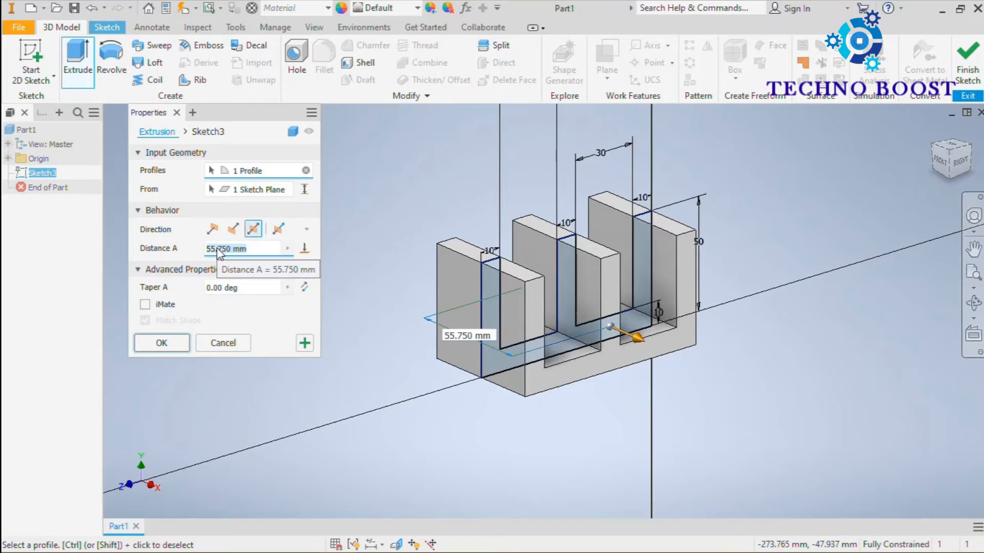
text(100)
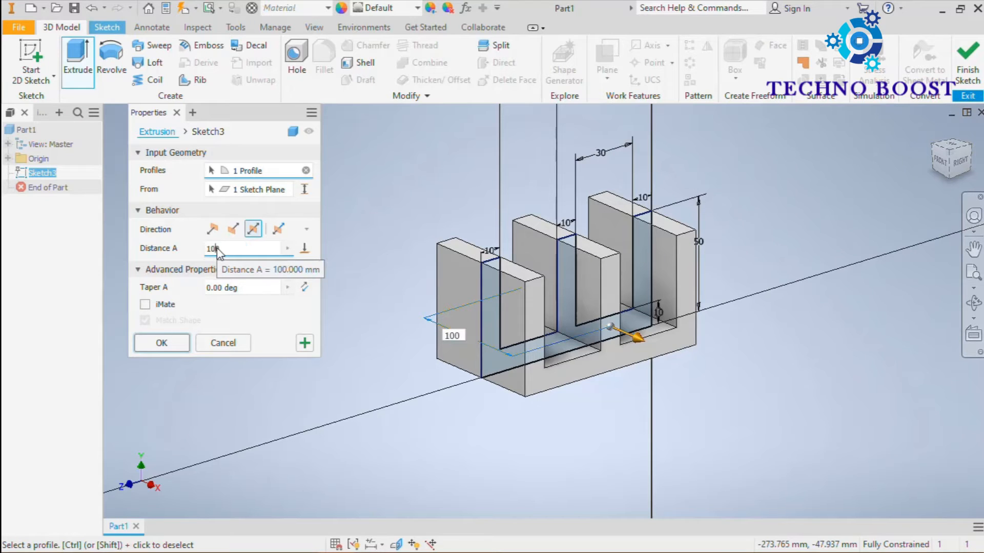
key(Return)
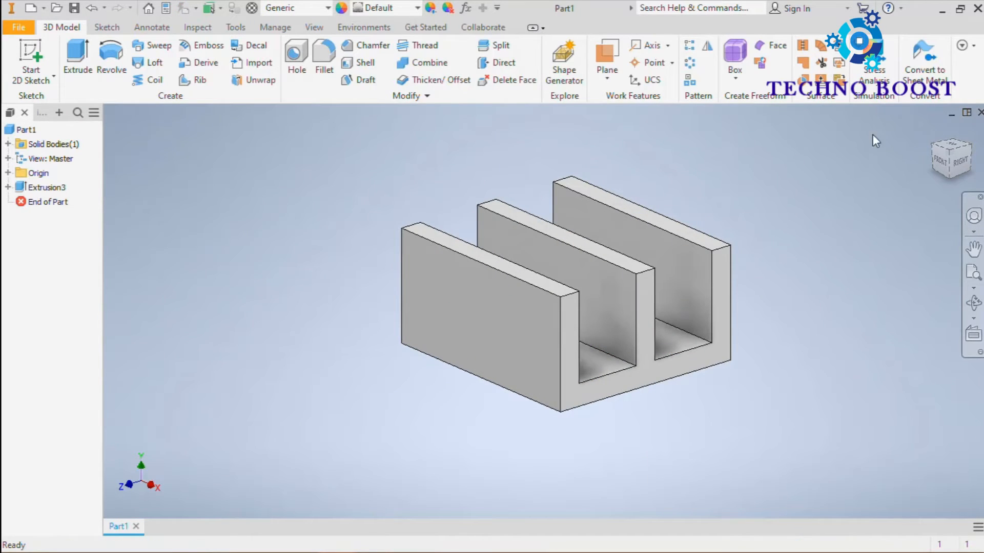
Step: Start a sketch on the outer prong's large side face and draw a circle about 19 mm in diameter near its centre
click(932, 131)
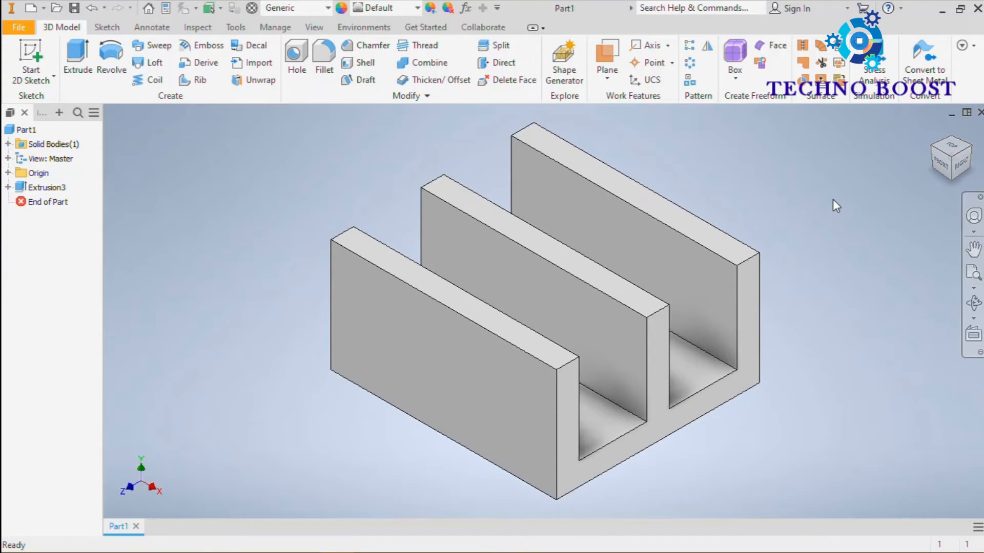
click(438, 360)
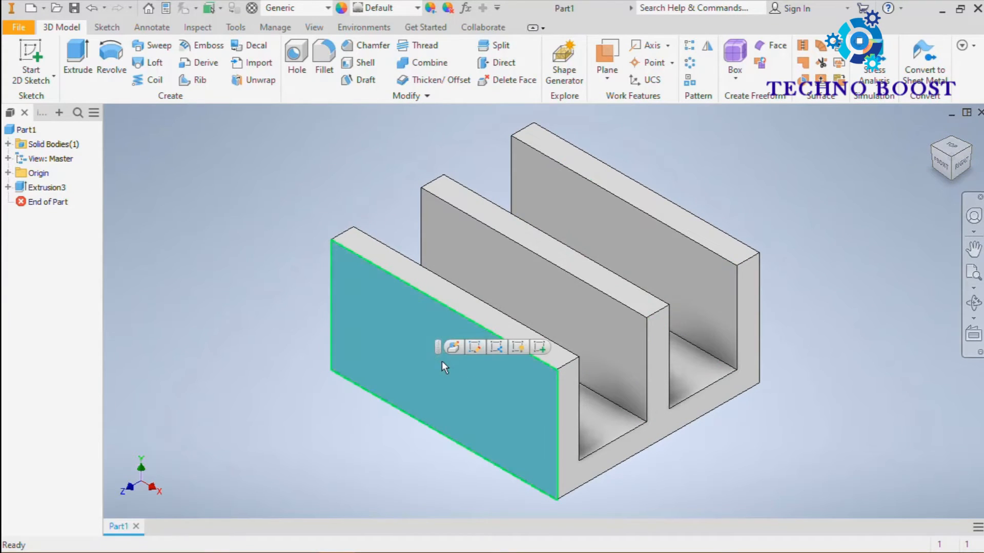
click(541, 348)
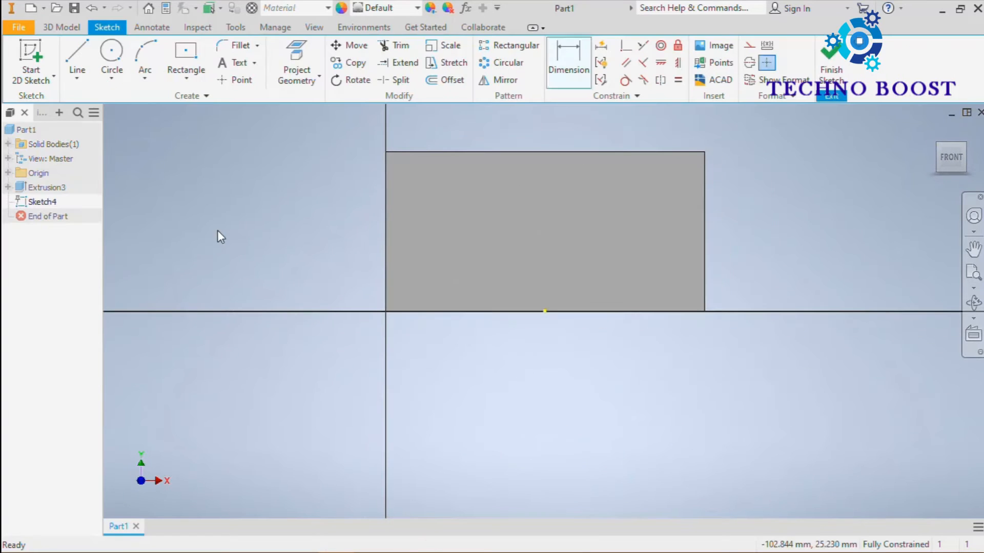
click(111, 54)
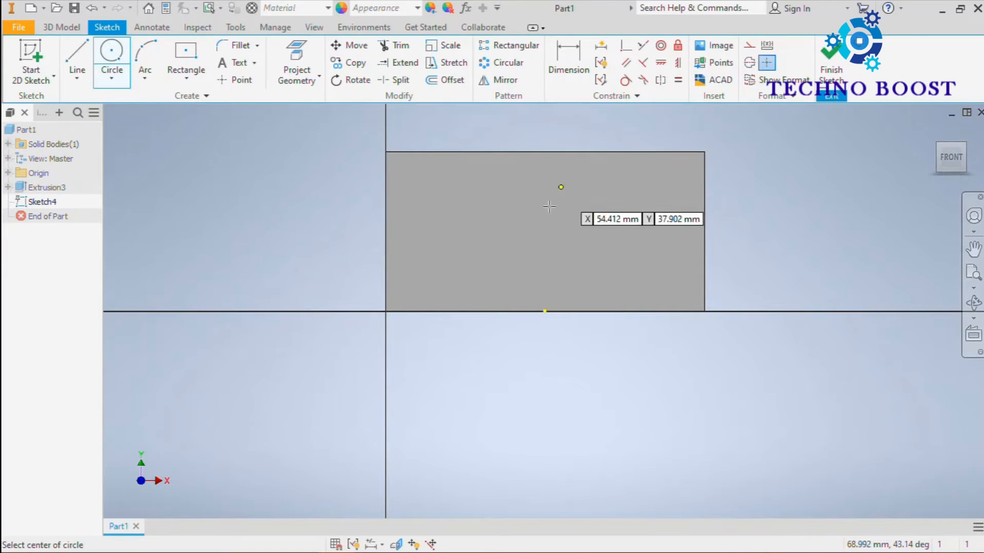
click(543, 228)
click(548, 198)
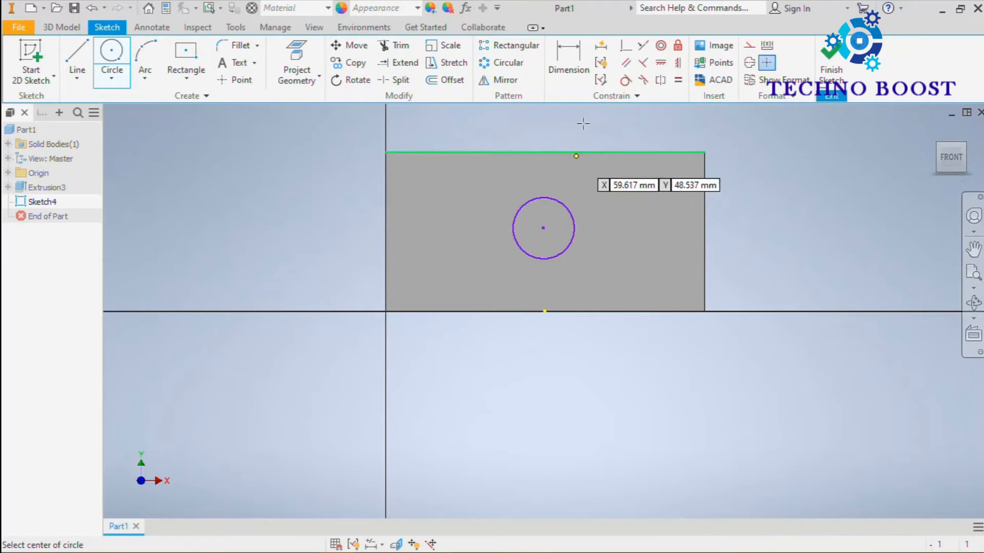
key(Escape)
Step: Dimension the circle's diameter as 20 mm
key(d)
click(575, 225)
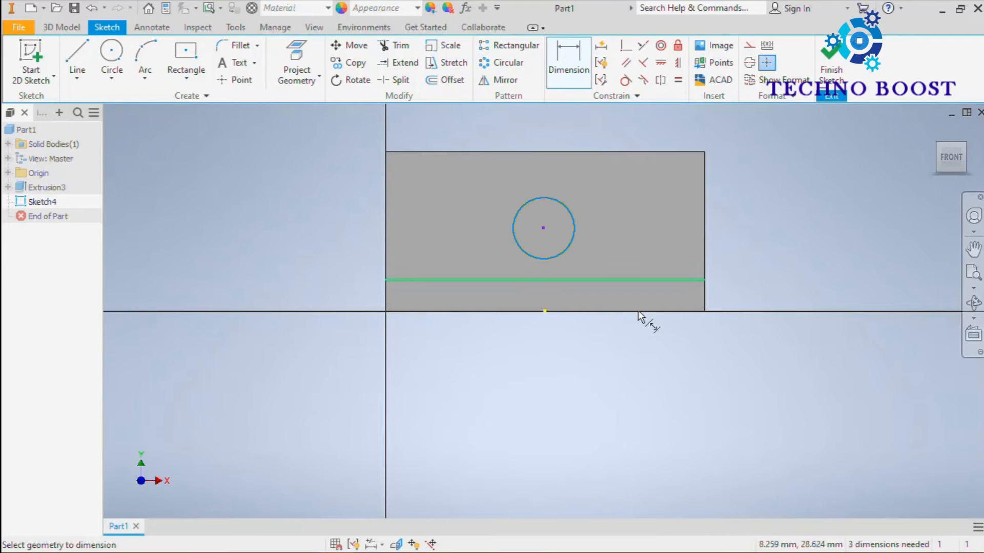
click(640, 342)
text(20)
key(Return)
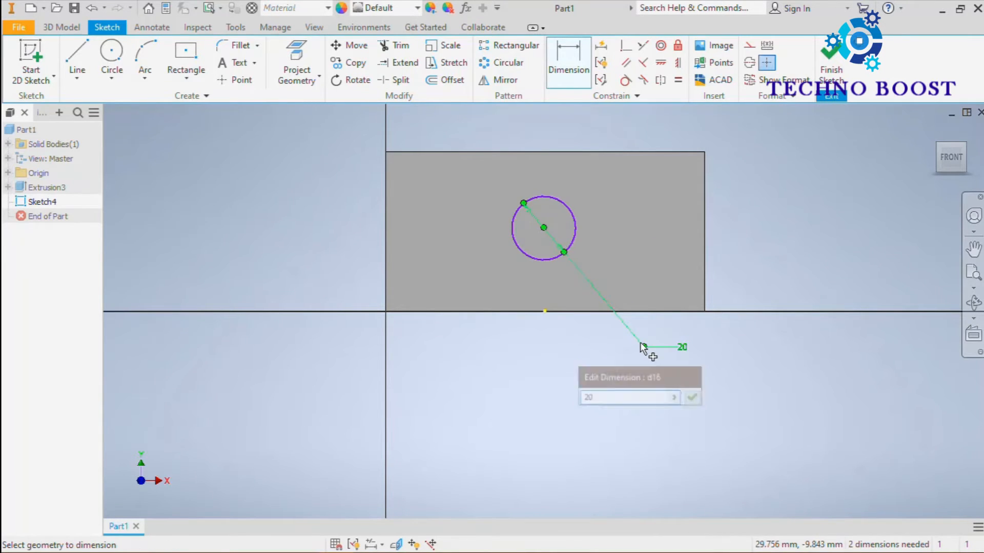
Step: Dimension the horizontal distance from the face's vertical edge at the sketch axis to the circle's centre as 50 mm
click(559, 202)
click(383, 261)
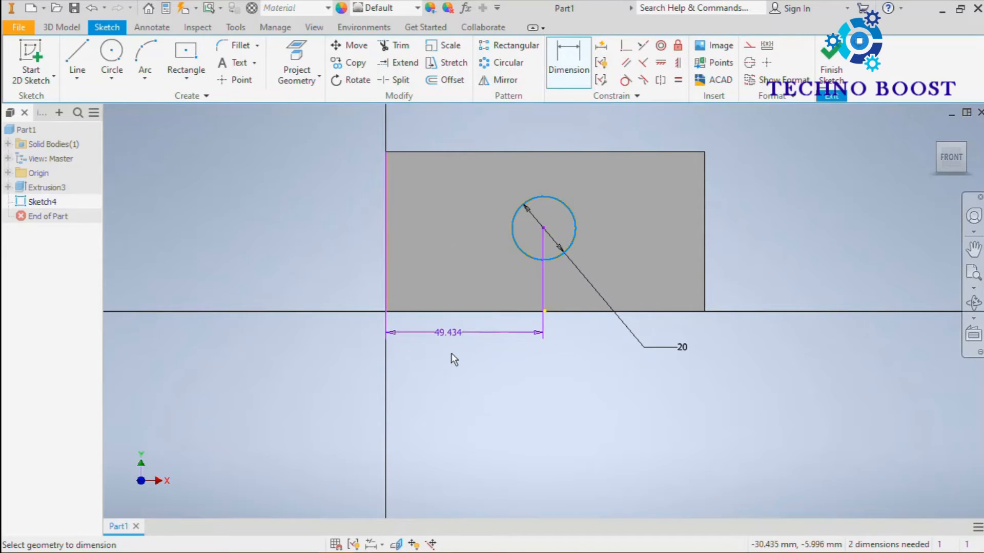
click(453, 357)
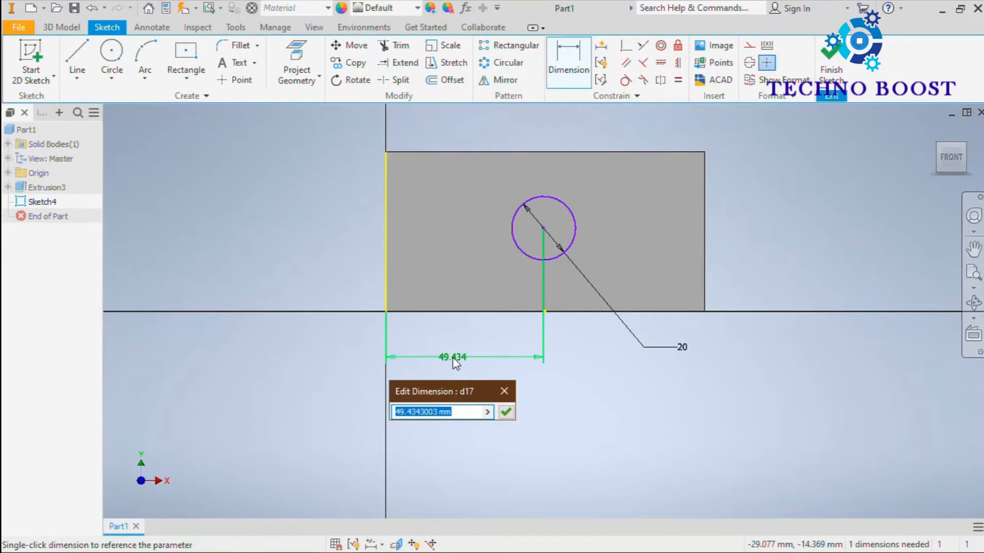
text(50)
key(Return)
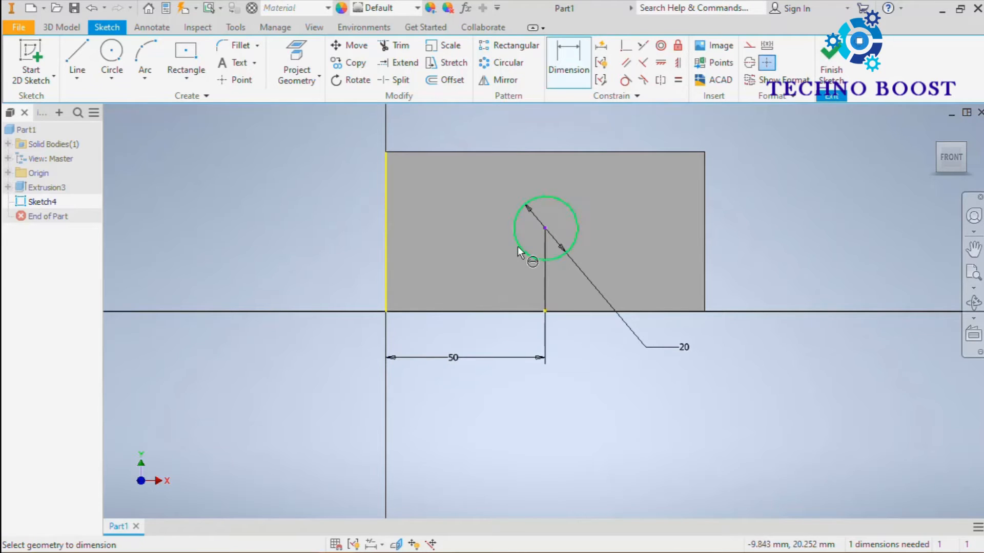
Step: Dimension the circle centre's height above the face's bottom edge as 2 mm
click(410, 310)
click(338, 276)
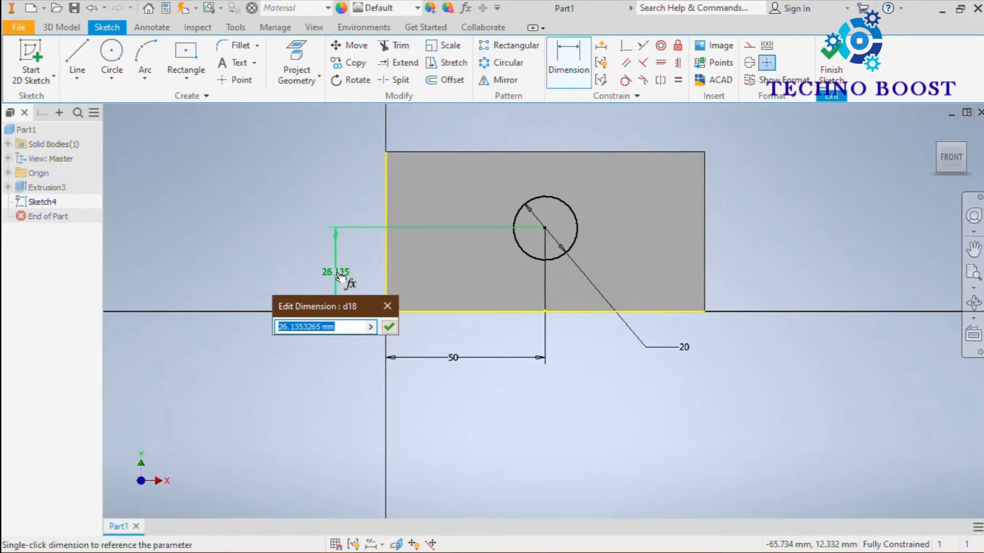
text(2)
key(Return)
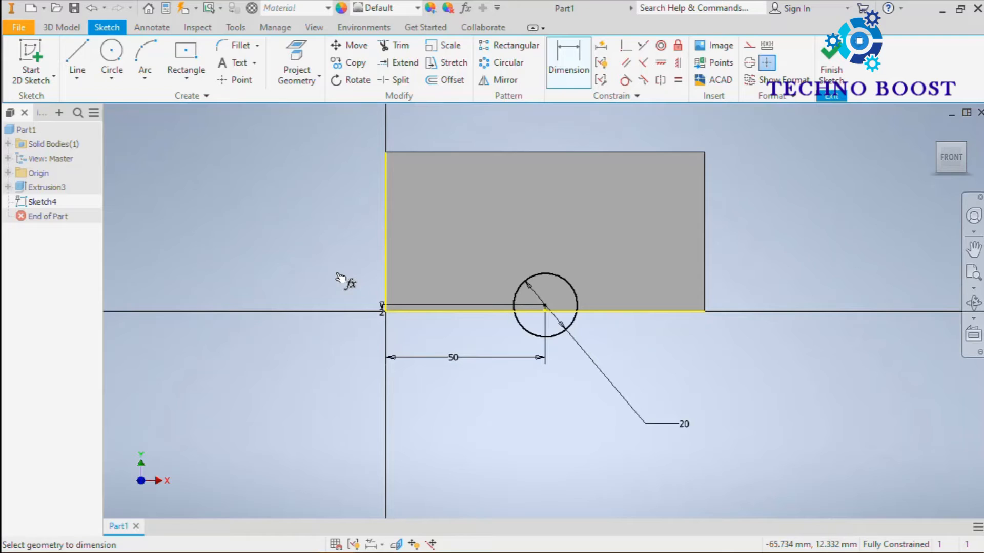
Step: Change the circle centre's height dimension above the bottom edge to 25 mm
scroll(383, 311, up, 4)
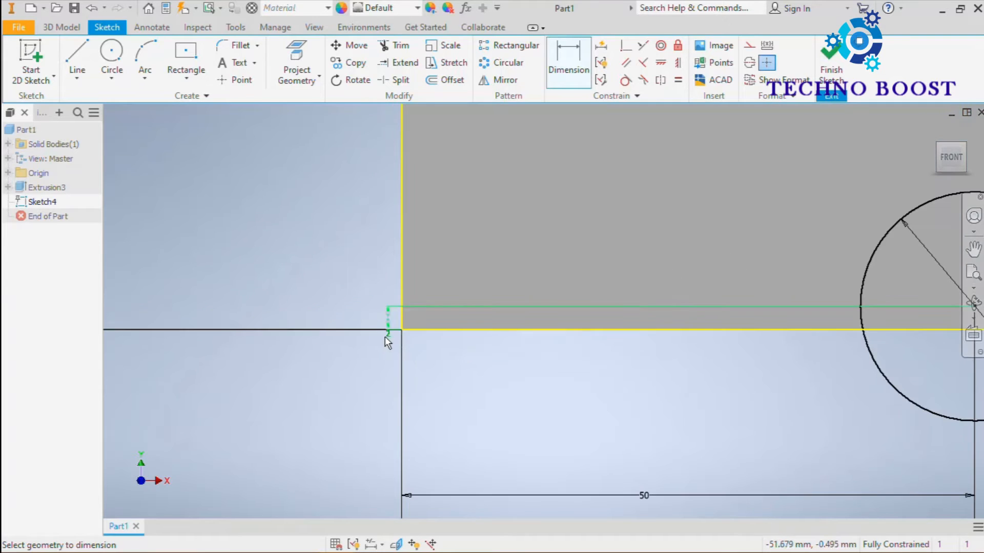
double_click(387, 330)
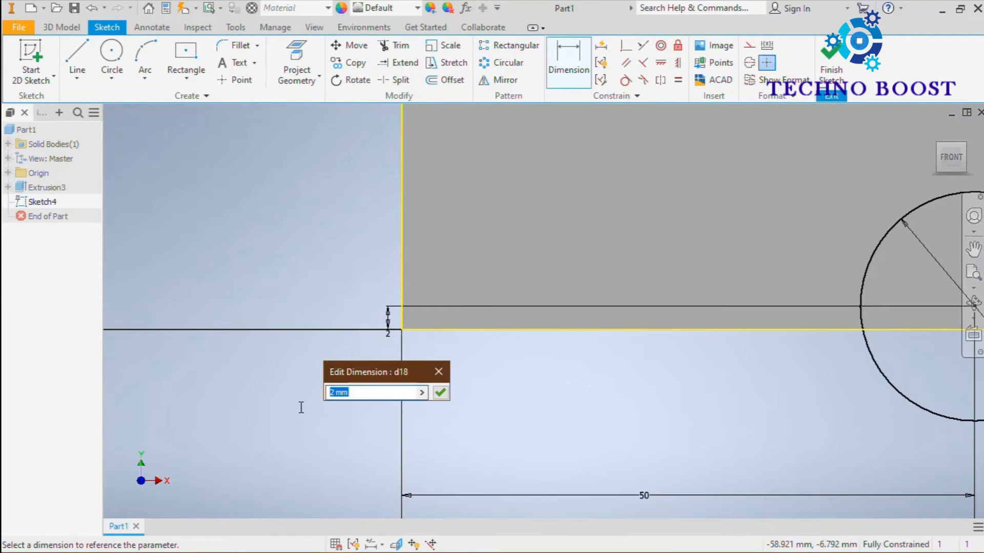
key(Return)
scroll(533, 150, down, 5)
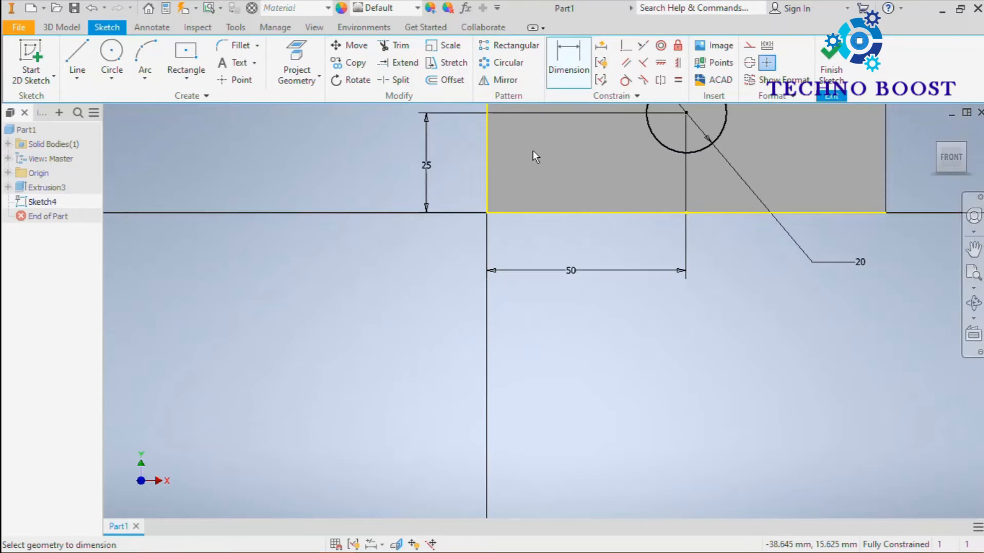
Step: Extrude the 20 mm circle as a cut through all three prongs using the Through All extent
middle_drag(564, 144, 526, 251)
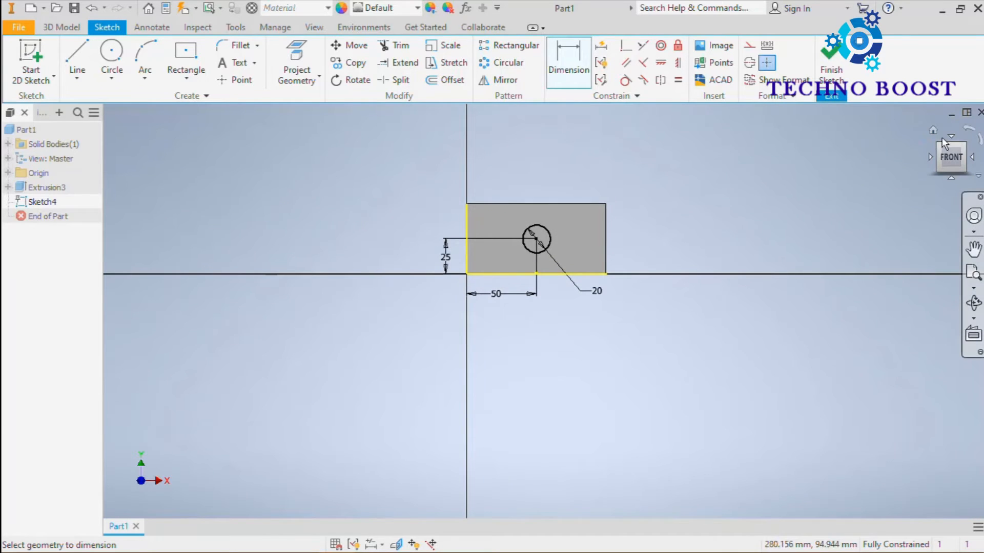
click(935, 131)
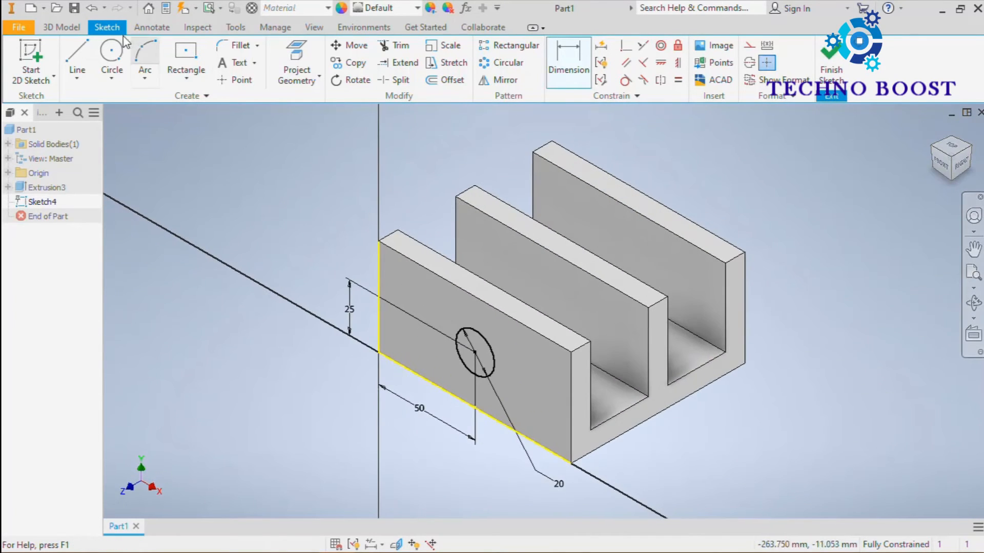
click(62, 27)
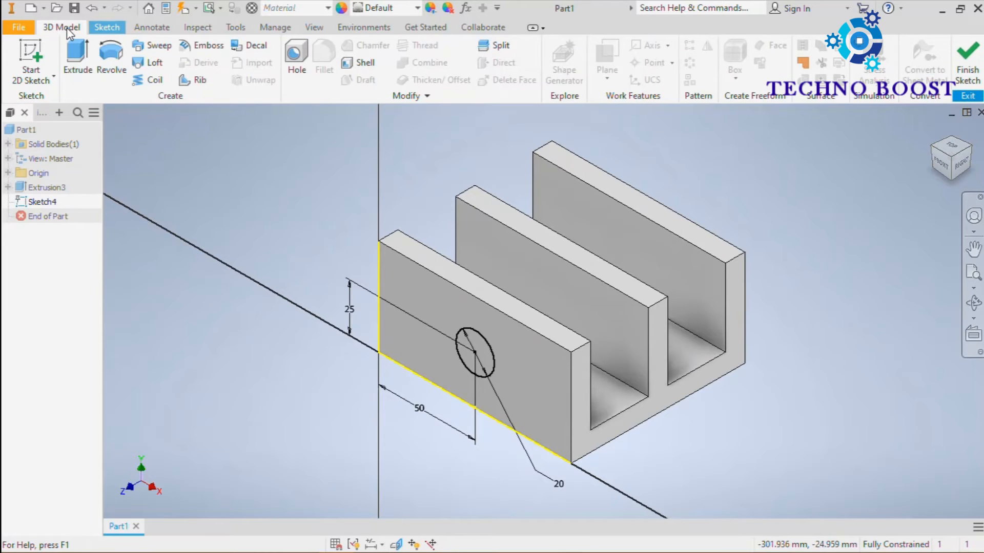
click(75, 72)
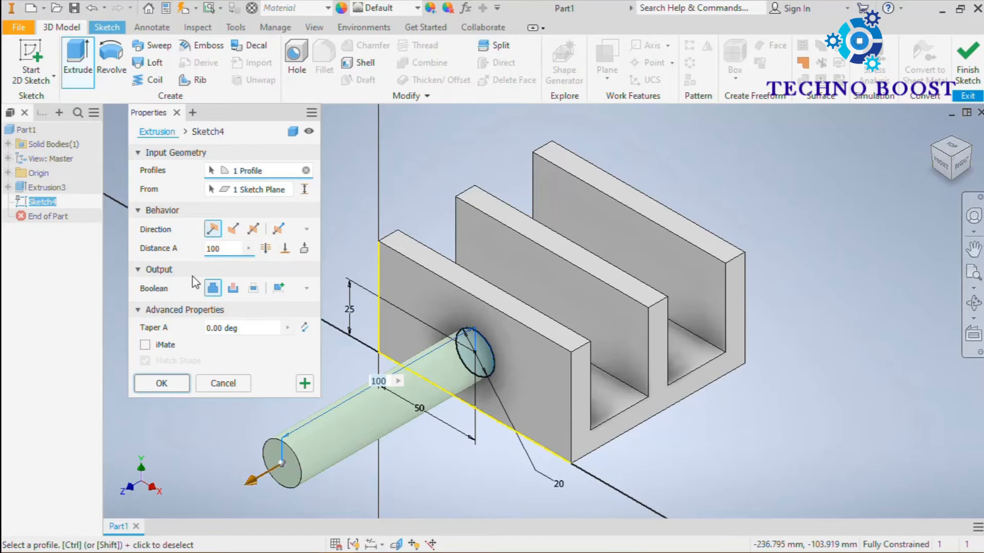
click(235, 290)
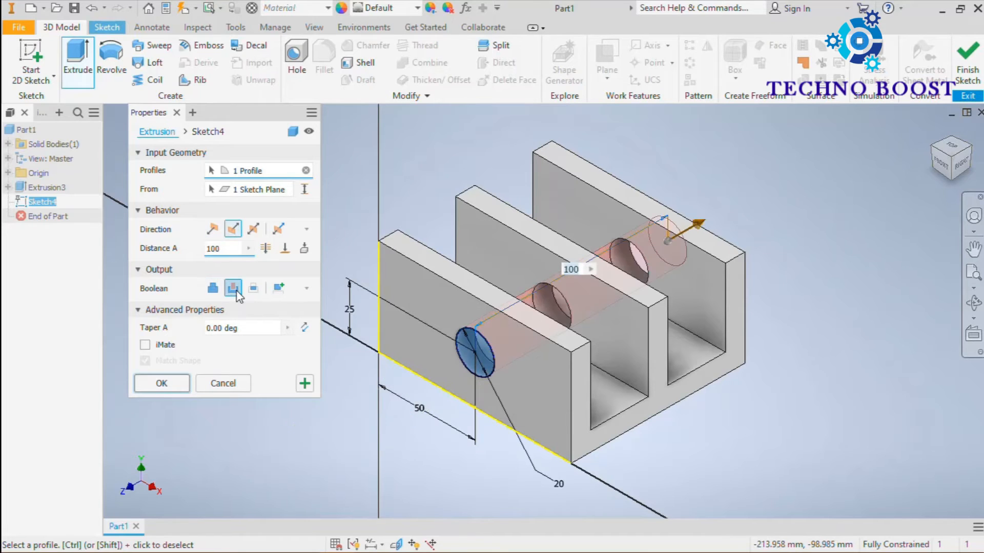
click(264, 249)
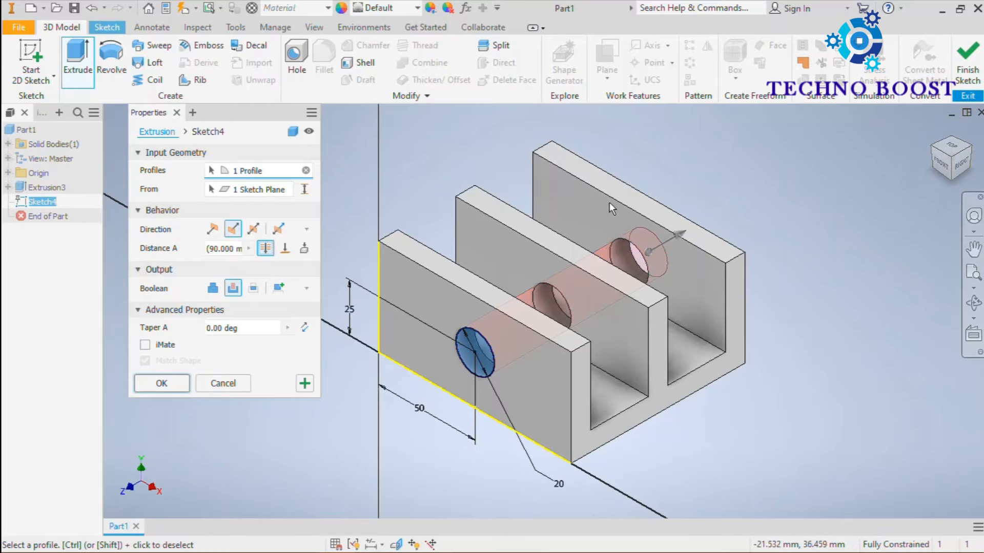
shift+middle_drag(628, 186, 531, 210)
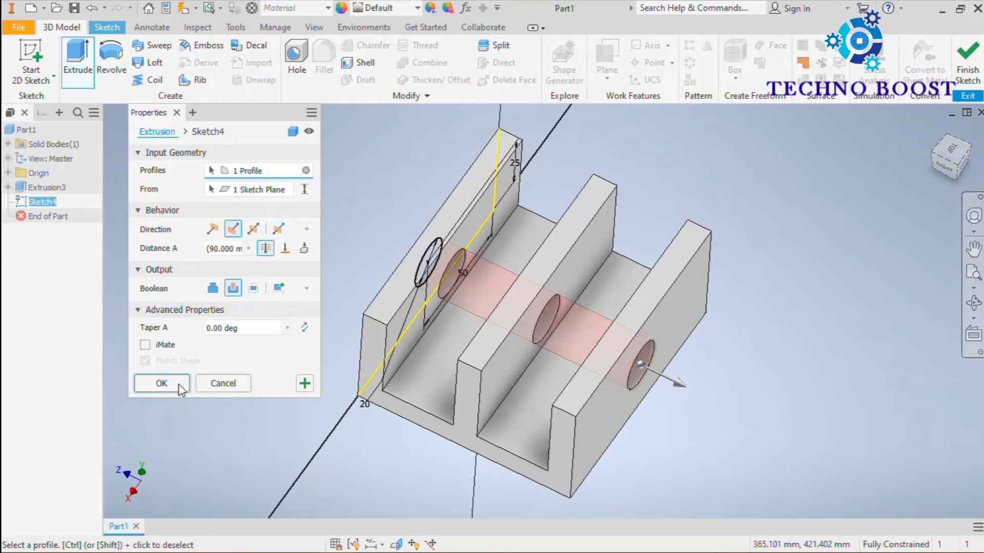
click(161, 383)
shift+middle_drag(792, 283, 865, 253)
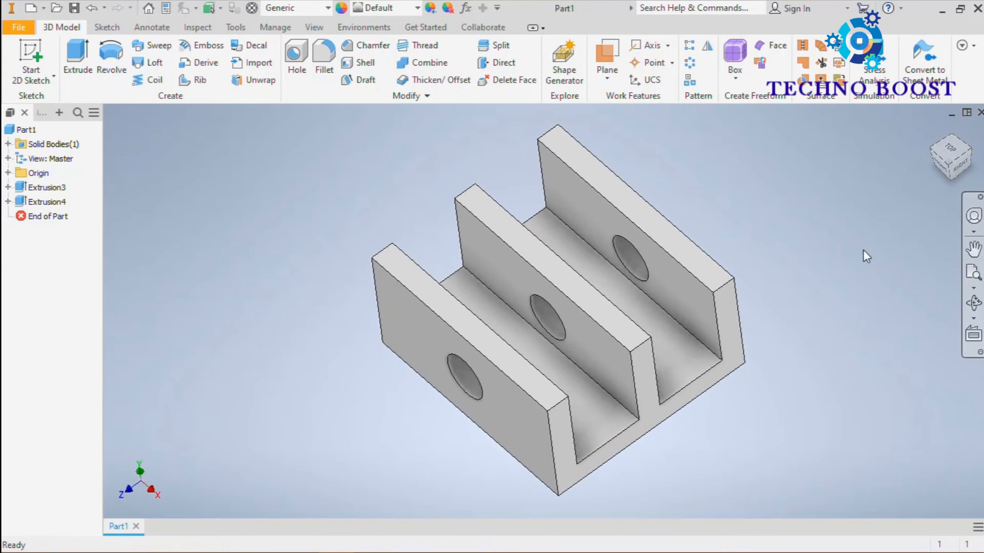
Step: Edit the hole's cut extrusion and set its distance to 25 mm, followed by 50 mm
click(20, 203)
right_click(19, 202)
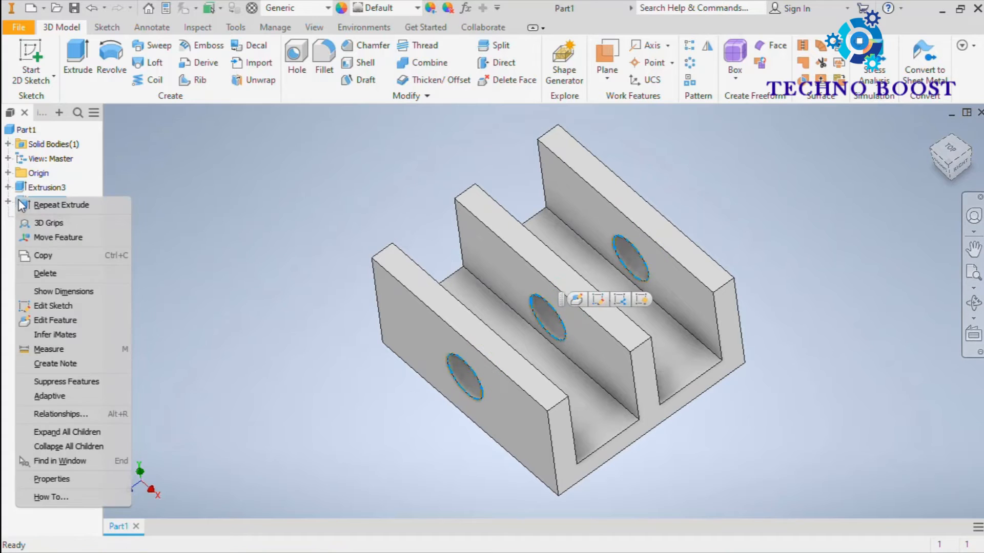
click(55, 321)
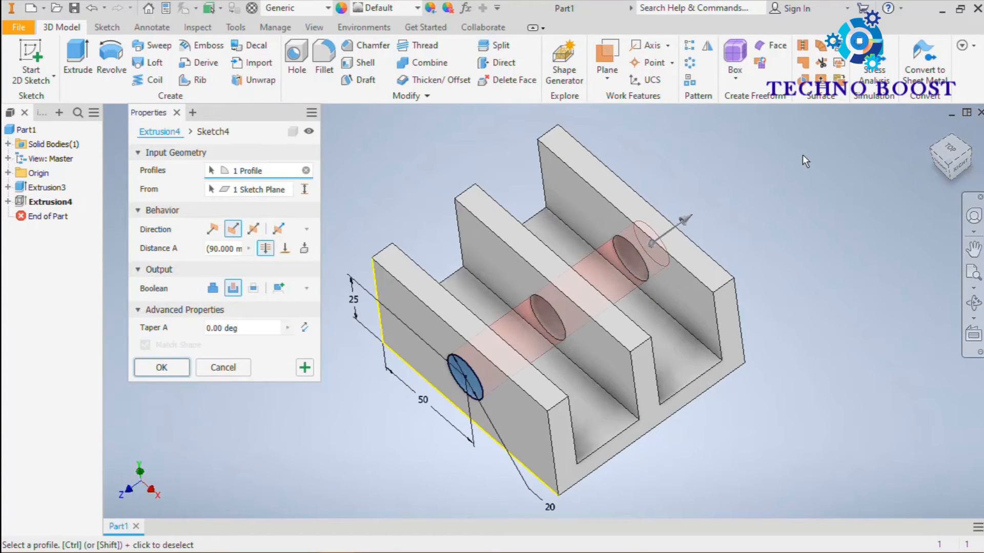
click(228, 249)
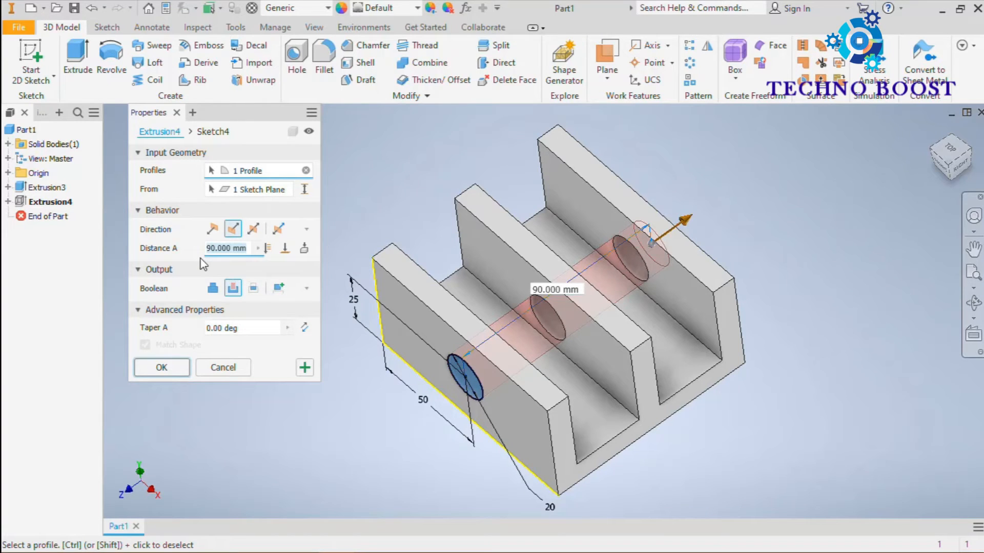
text(25)
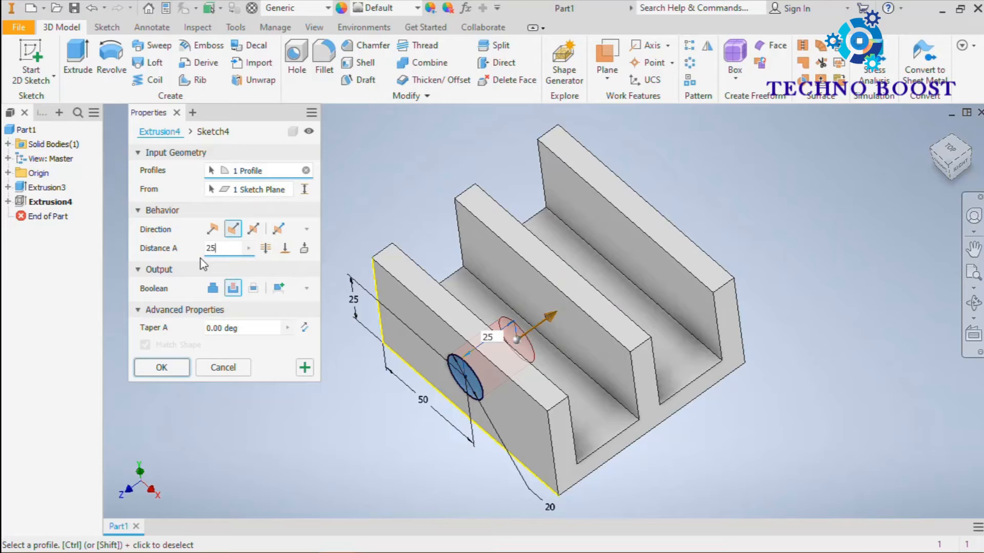
click(948, 165)
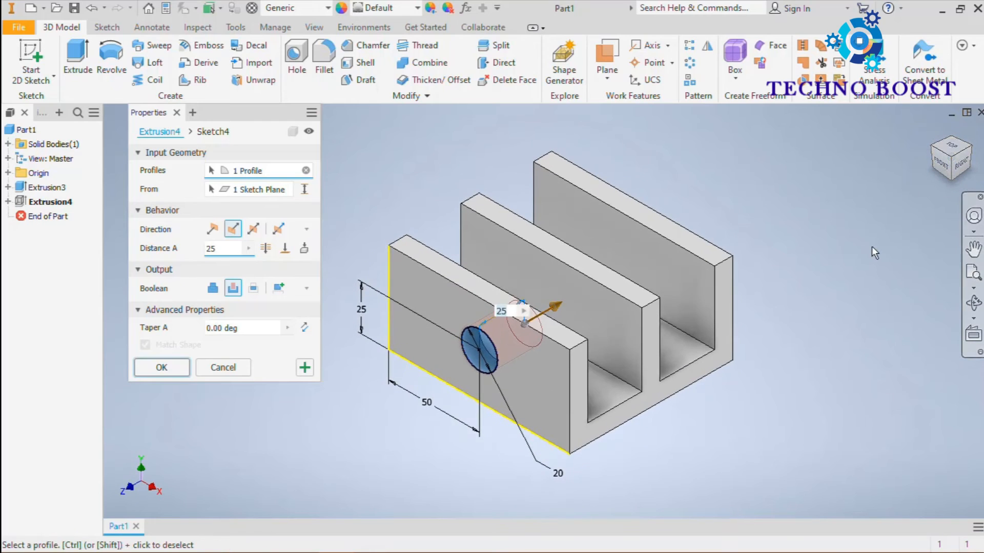
shift+middle_drag(779, 266, 766, 274)
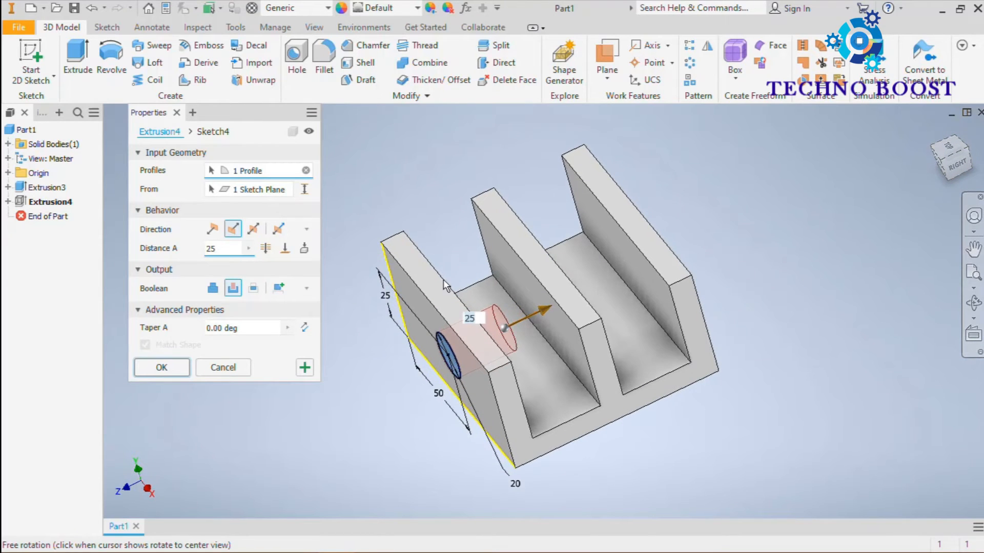
drag(228, 250, 179, 268)
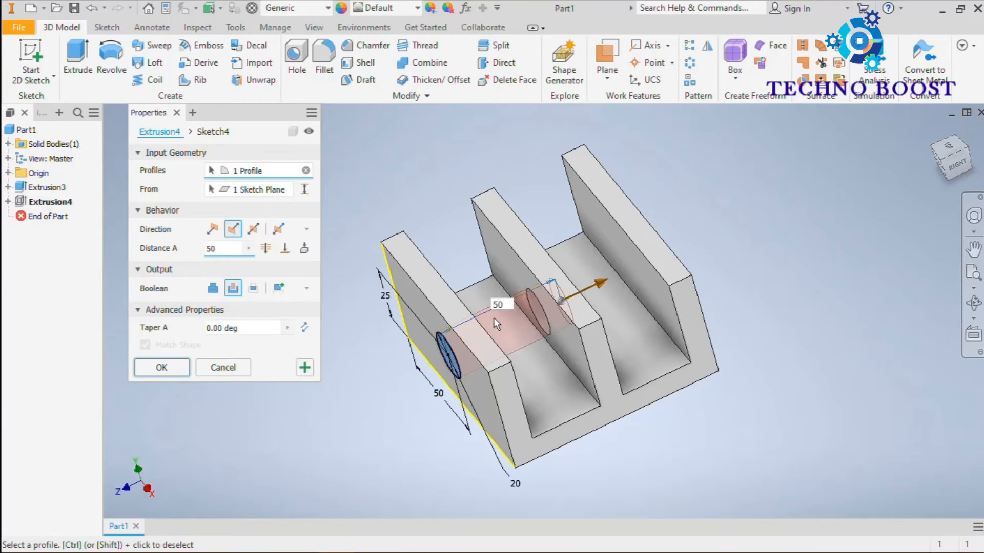
shift+middle_drag(493, 318, 472, 315)
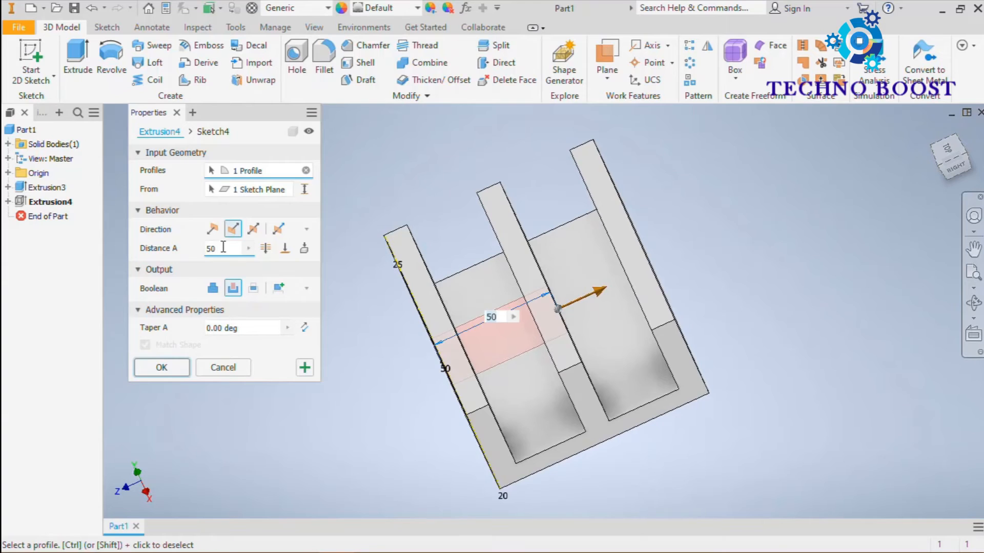
Step: Change the hole's cut distance to 40 mm, then to 45 mm, and apply the edit
drag(224, 248, 185, 263)
text(40)
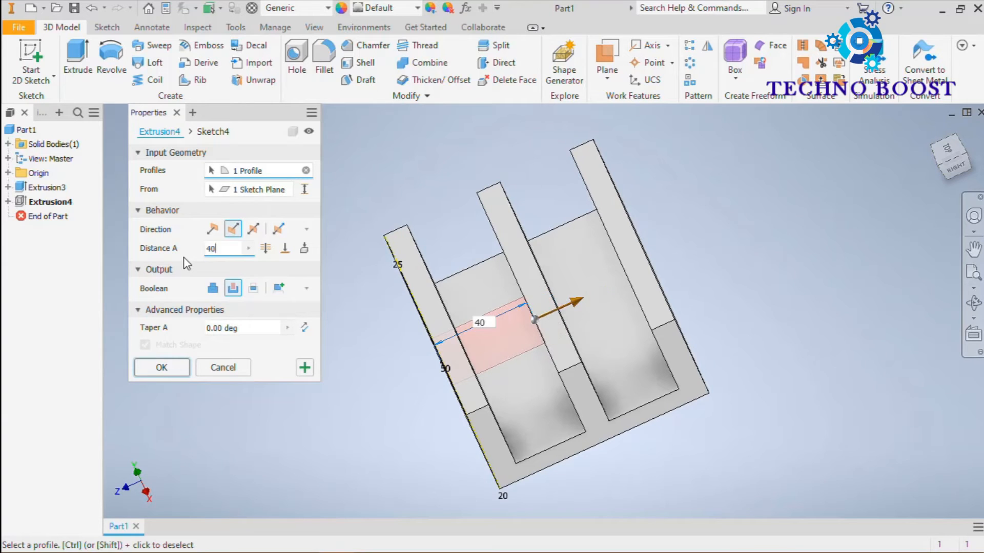
drag(223, 247, 197, 259)
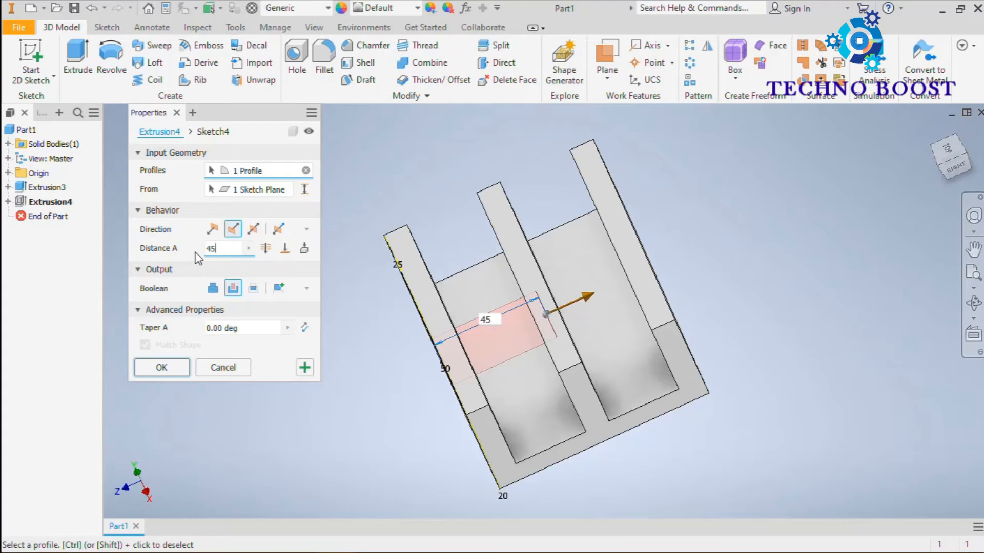
click(174, 368)
Step: Examine the hole's depth in the outer and middle prongs up close and from several angles
shift+middle_drag(356, 377, 369, 351)
scroll(370, 350, up, 3)
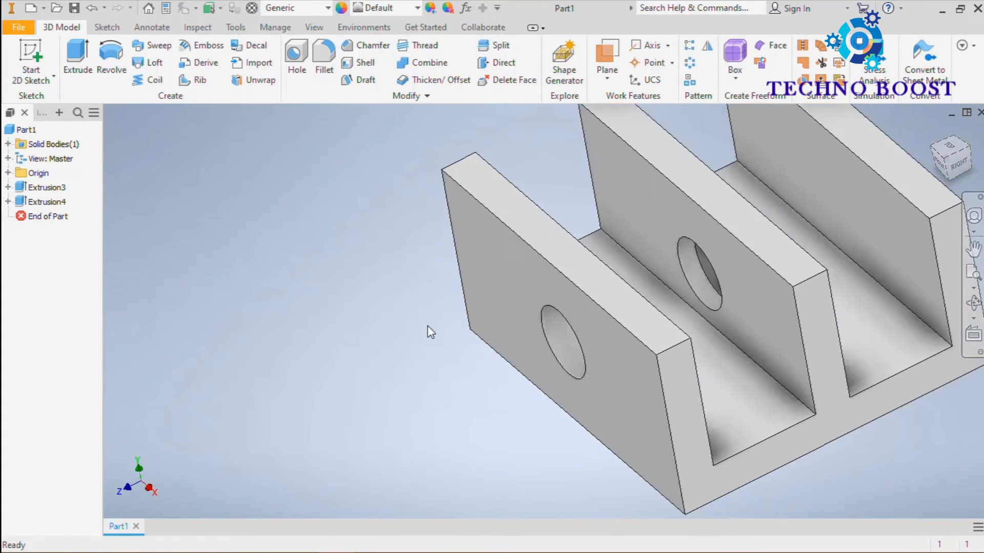
scroll(569, 306, down, 1)
middle_drag(482, 327, 353, 302)
scroll(364, 356, up, 4)
scroll(350, 277, down, 3)
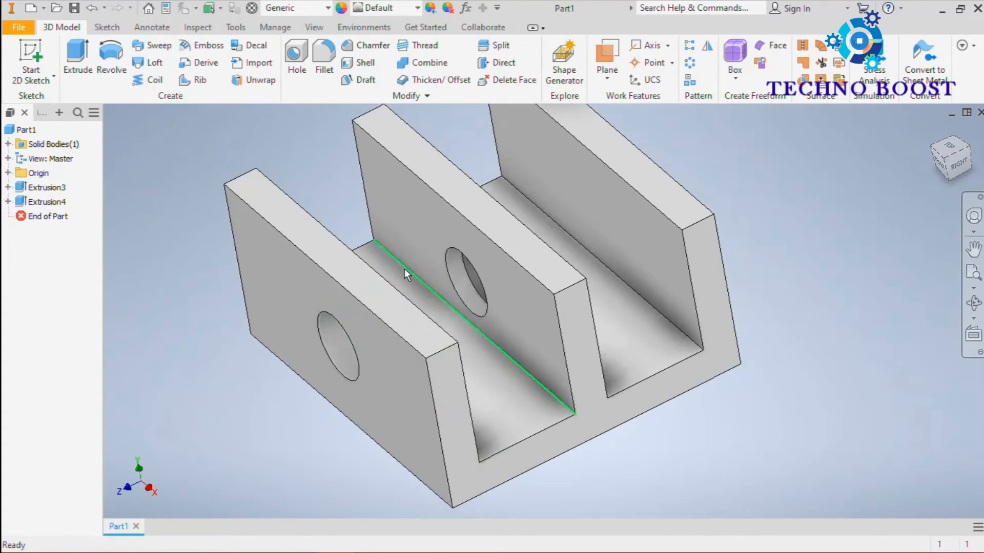
middle_drag(404, 270, 398, 315)
scroll(410, 304, down, 3)
scroll(443, 287, up, 5)
scroll(413, 328, up, 2)
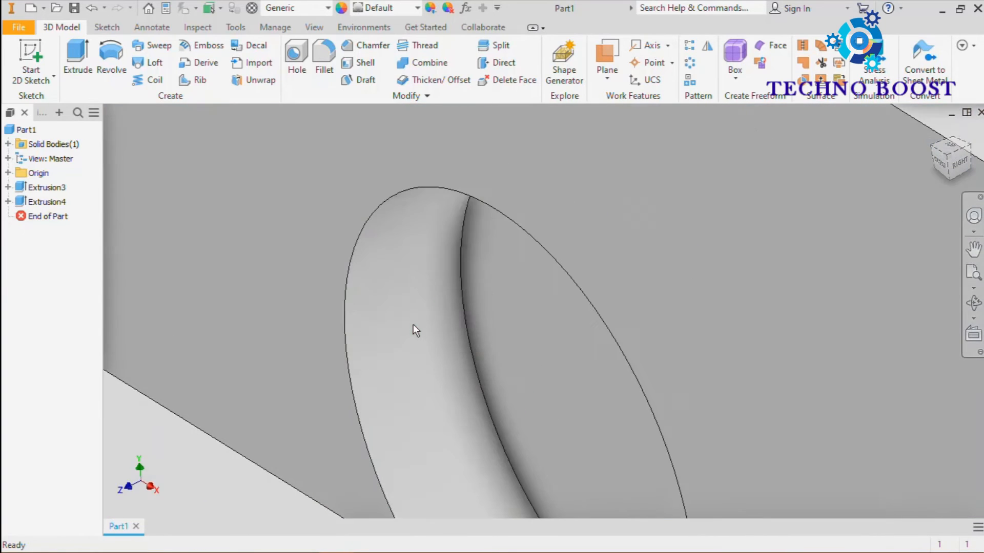
click(563, 288)
scroll(559, 287, down, 6)
shift+middle_drag(558, 287, 517, 299)
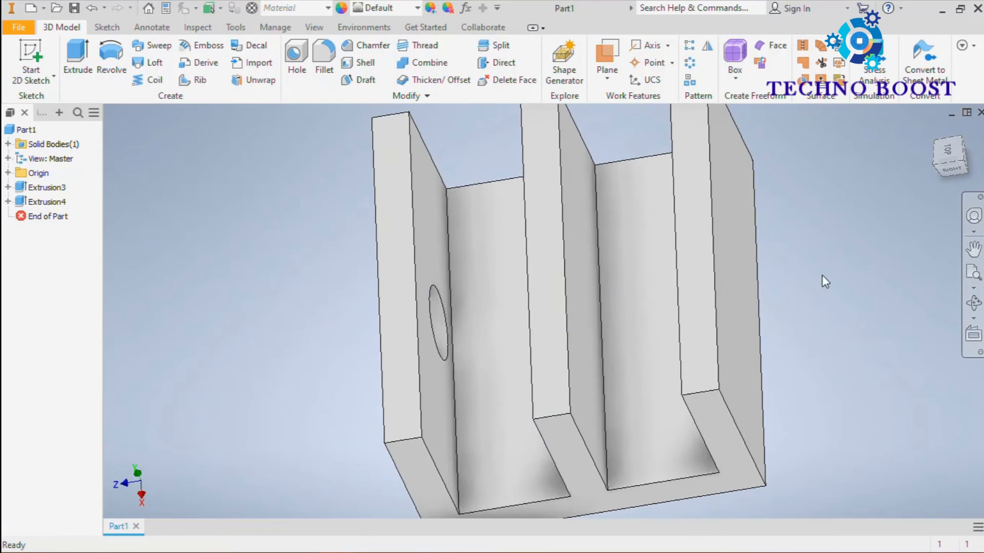
shift+middle_drag(824, 278, 851, 264)
key(Escape)
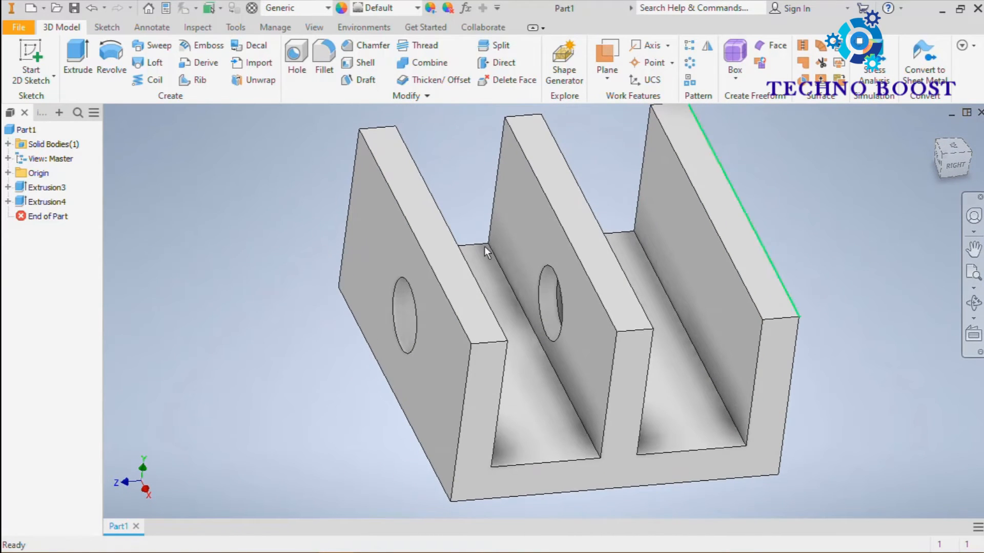
Step: Edit the hole's cut extrusion to end at the middle prong's far face using the To extent, and apply it
click(26, 203)
right_click(26, 203)
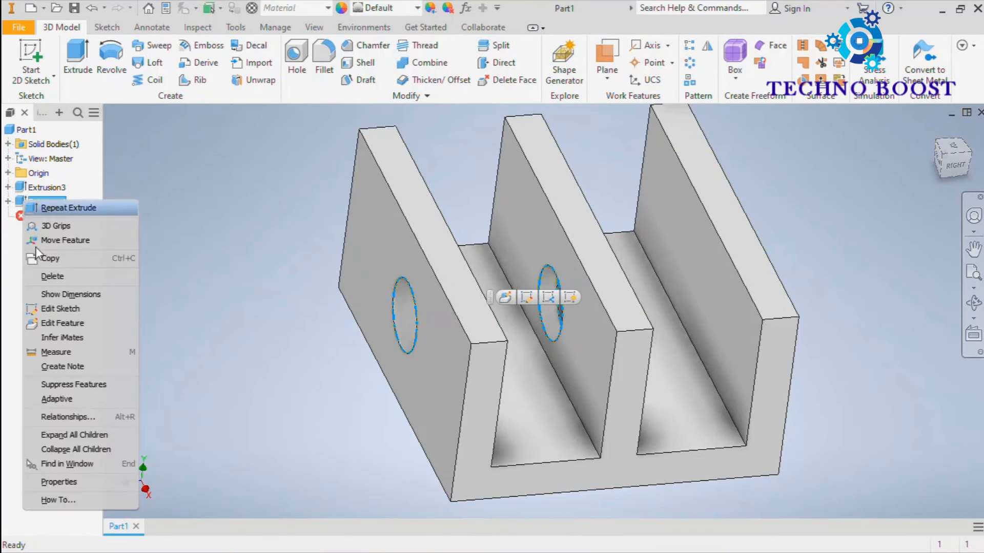
click(55, 322)
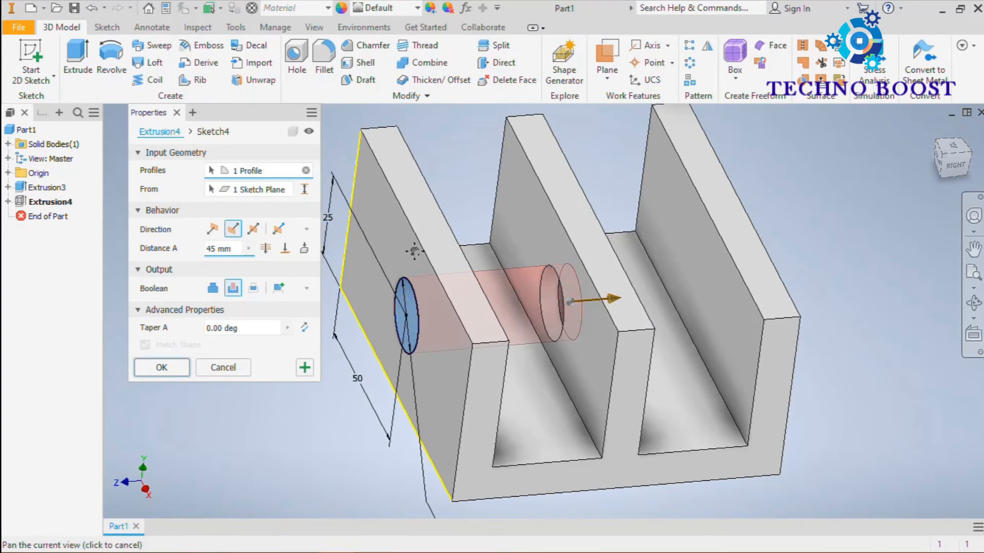
scroll(529, 278, down, 5)
scroll(530, 283, up, 5)
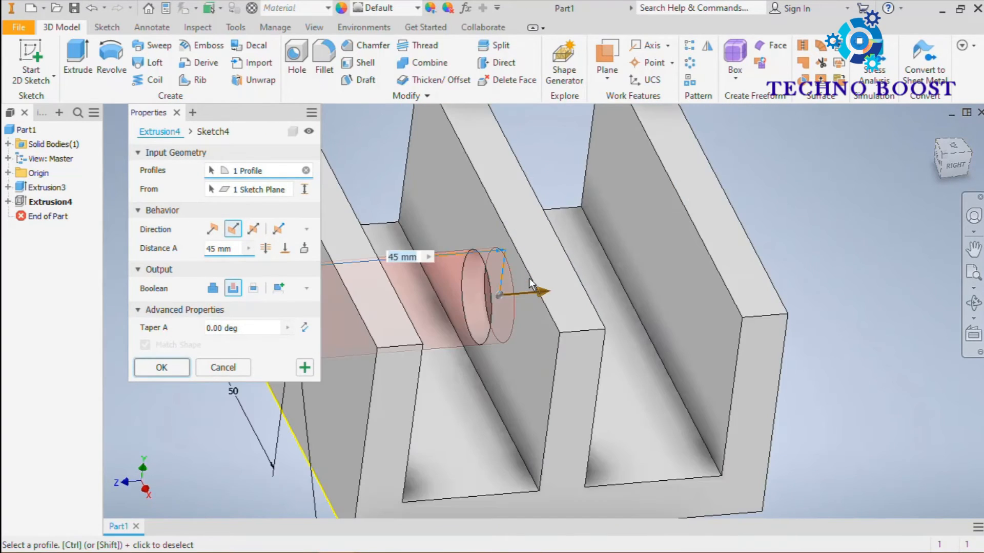
scroll(530, 283, down, 4)
shift+middle_drag(530, 280, 504, 265)
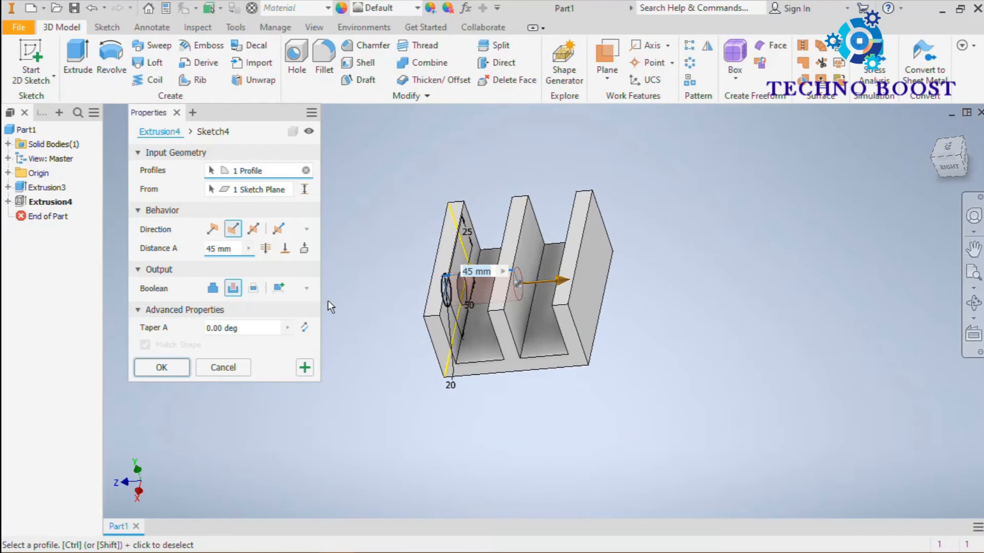
shift+middle_drag(407, 222, 465, 220)
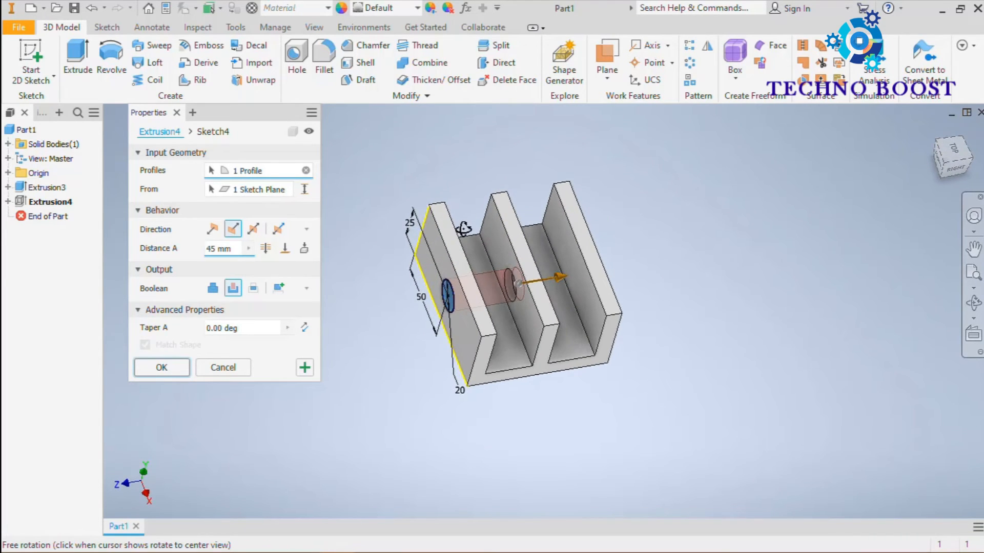
click(285, 250)
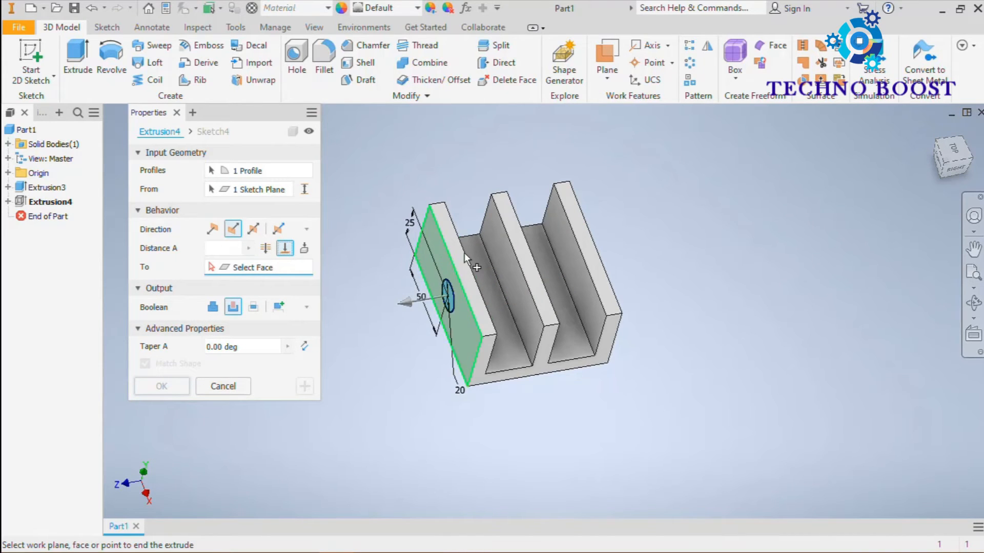
shift+middle_drag(465, 253, 398, 256)
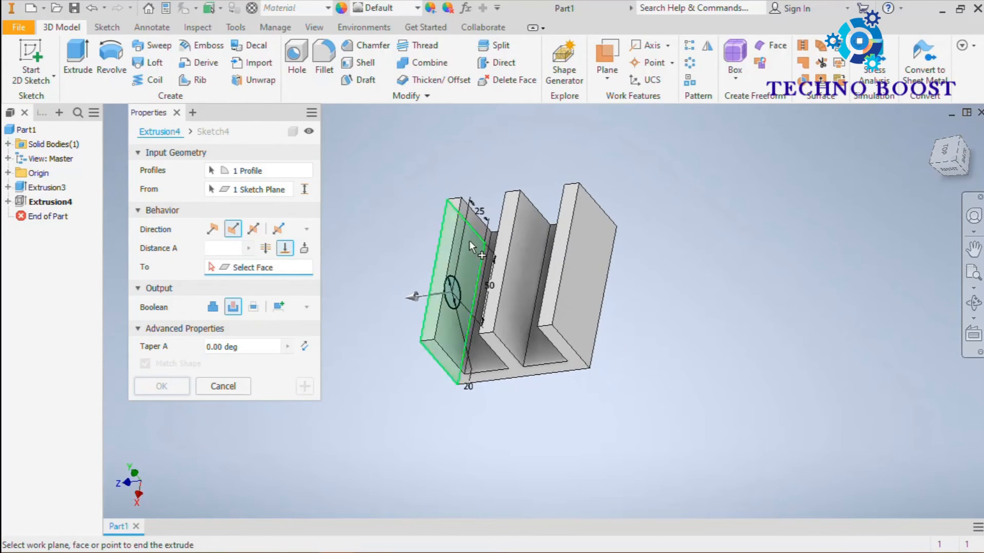
click(527, 226)
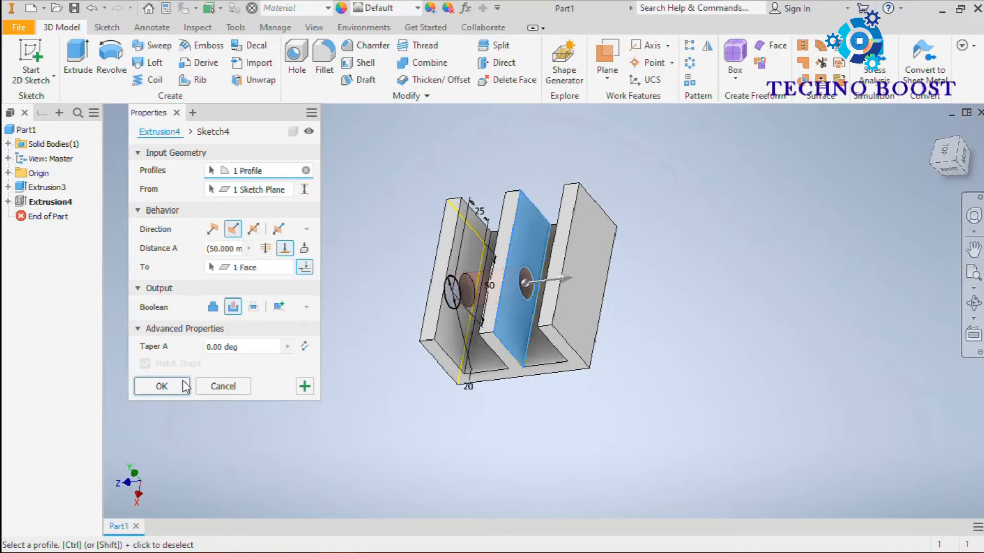
click(163, 386)
shift+middle_drag(309, 279, 274, 274)
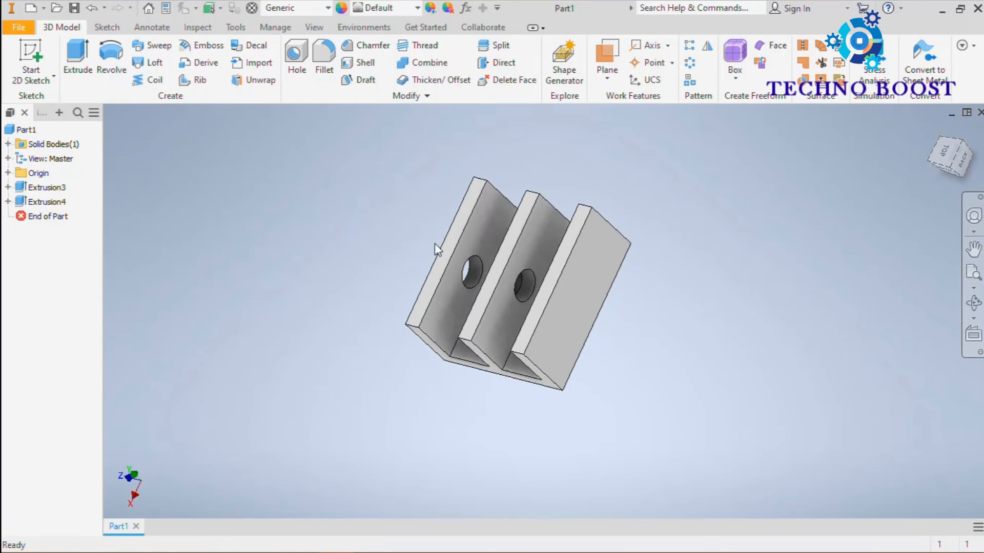
scroll(437, 248, down, 5)
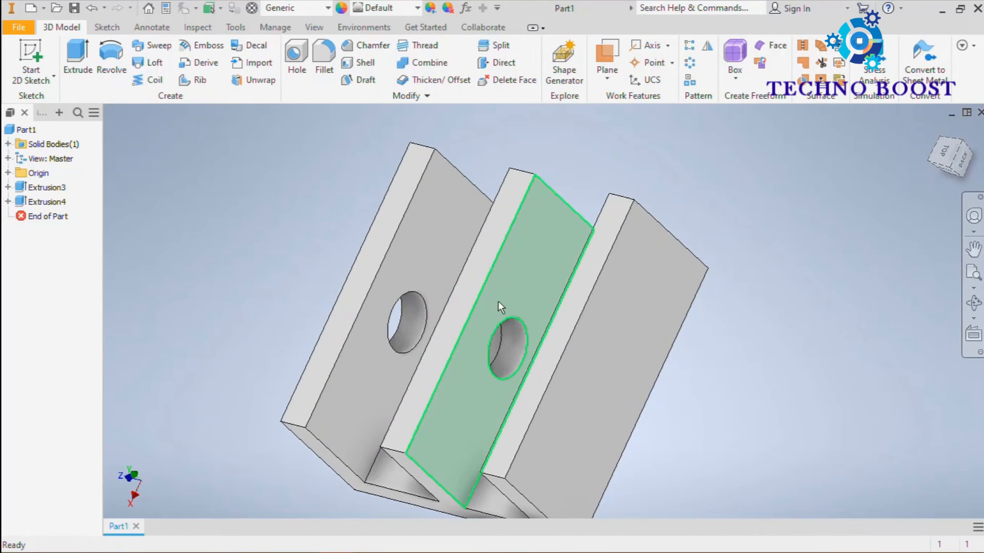
scroll(516, 274, up, 5)
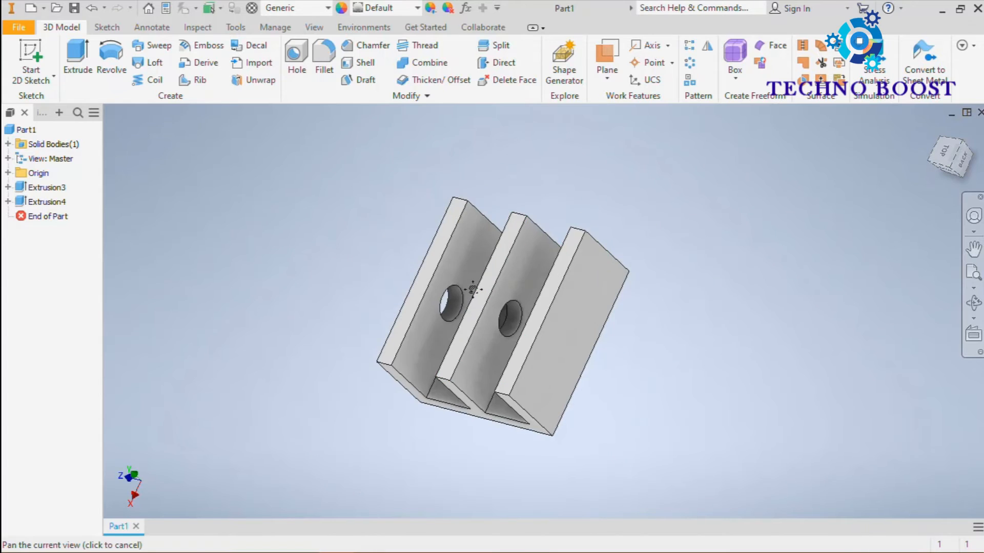
shift+middle_drag(376, 292, 355, 281)
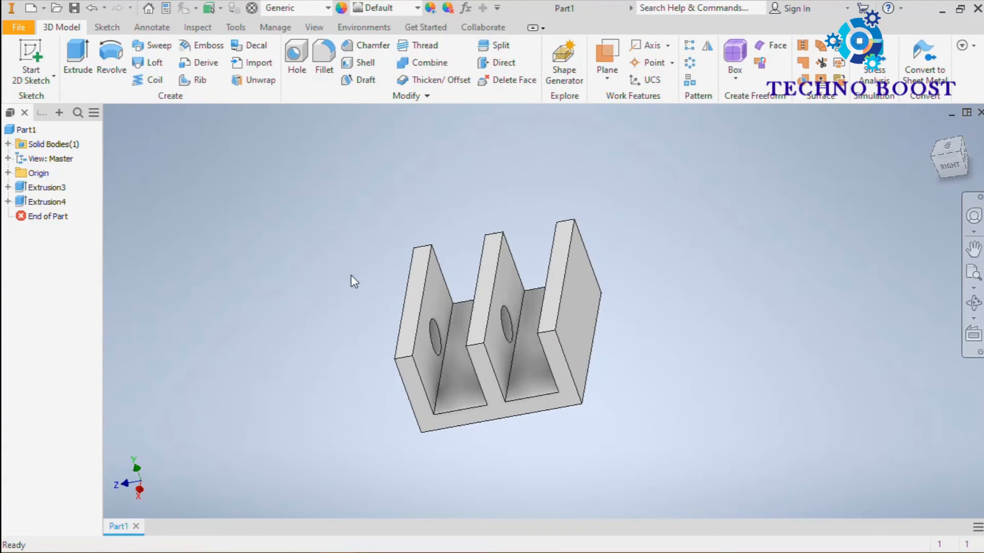
Step: Edit the hole's cut extrusion to use the To Next extent, check its preview, and apply it
right_click(25, 205)
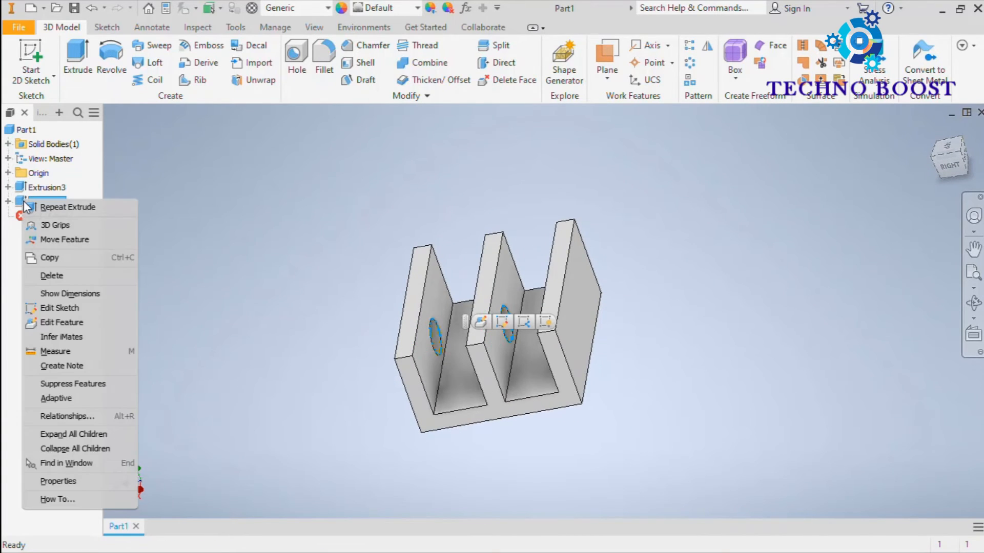
click(62, 322)
mouse_move(346, 233)
shift+middle_down()
mouse_move(407, 167)
mouse_move(452, 160)
mouse_move(465, 185)
shift+middle_up()
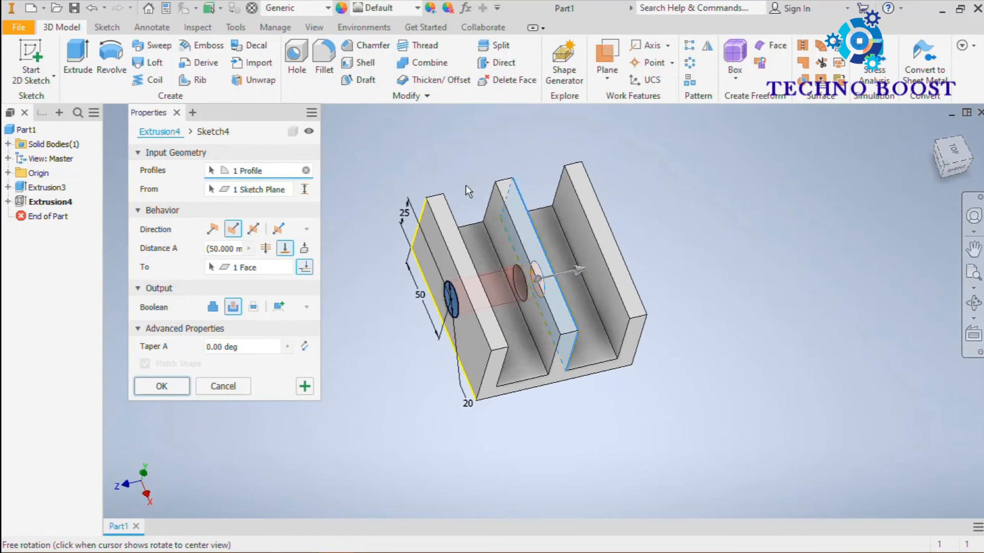
click(304, 249)
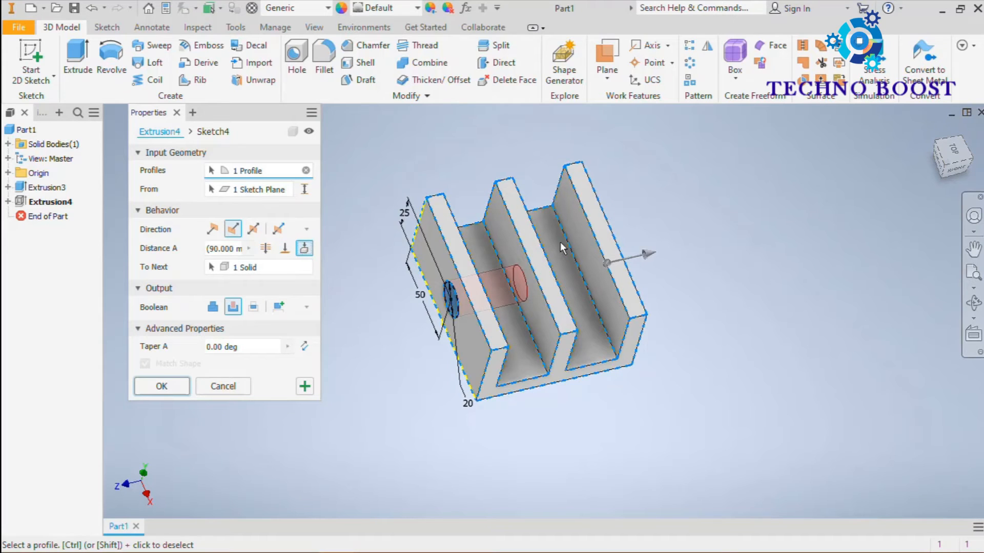
middle_drag(569, 276, 615, 261)
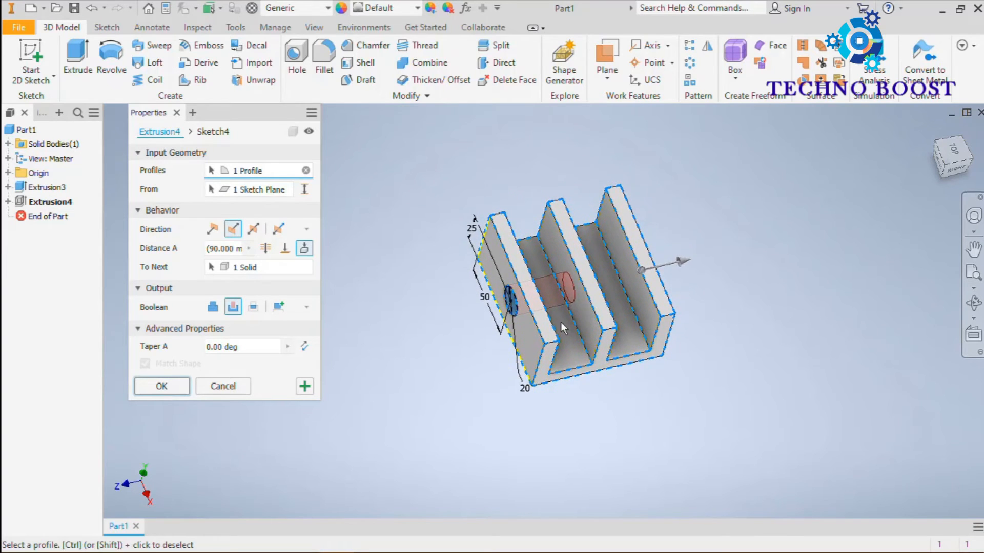
scroll(499, 292, down, 5)
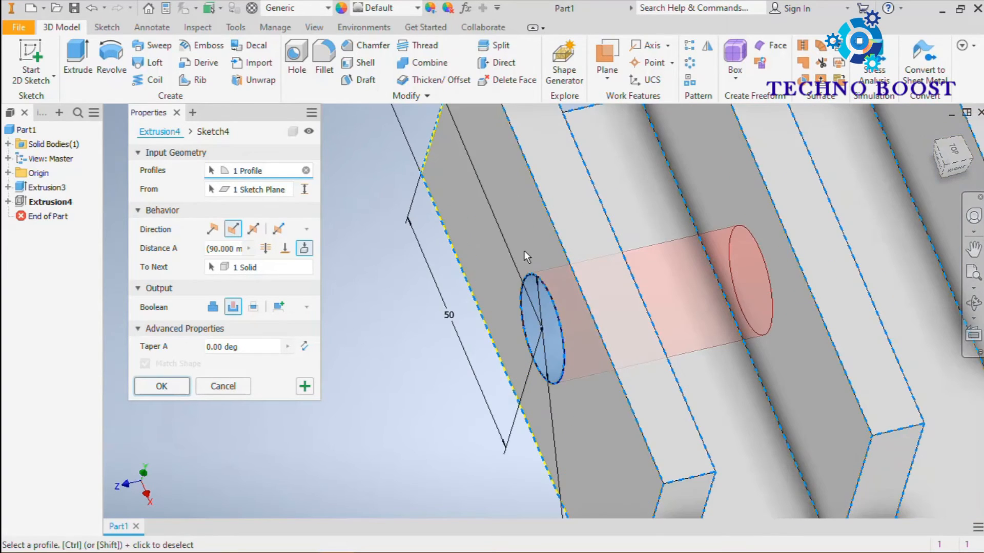
scroll(524, 251, up, 6)
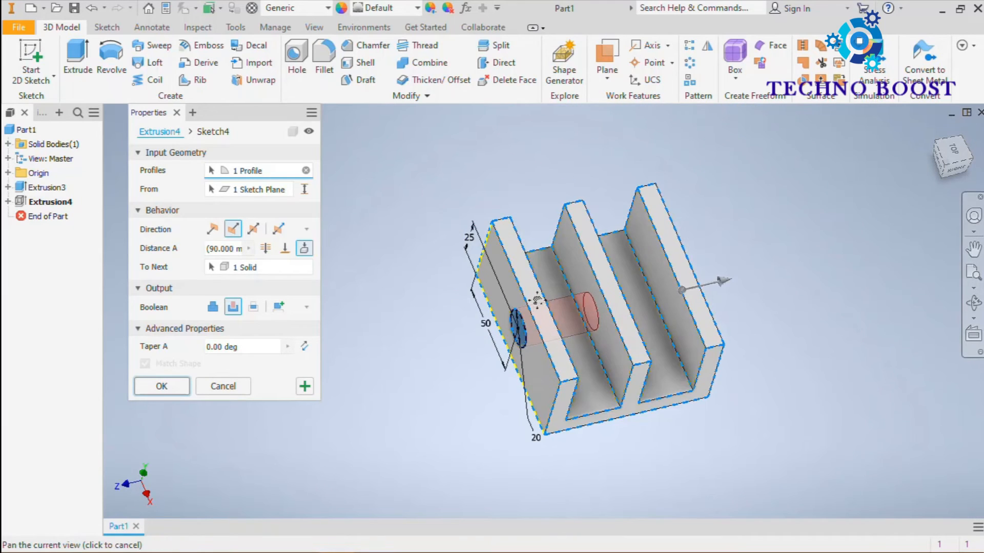
middle_drag(537, 300, 571, 273)
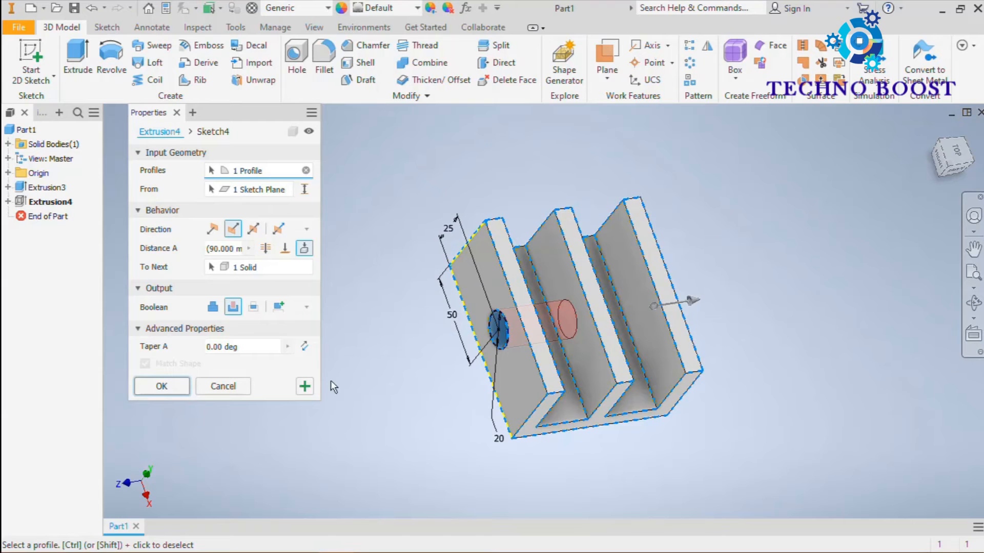
shift+middle_drag(549, 287, 534, 272)
scroll(545, 272, up, 3)
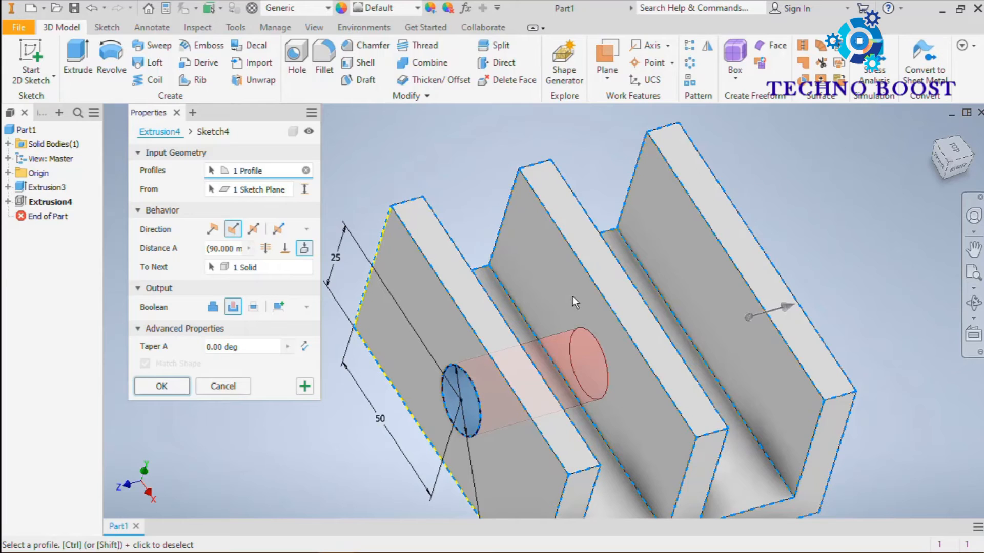
click(183, 391)
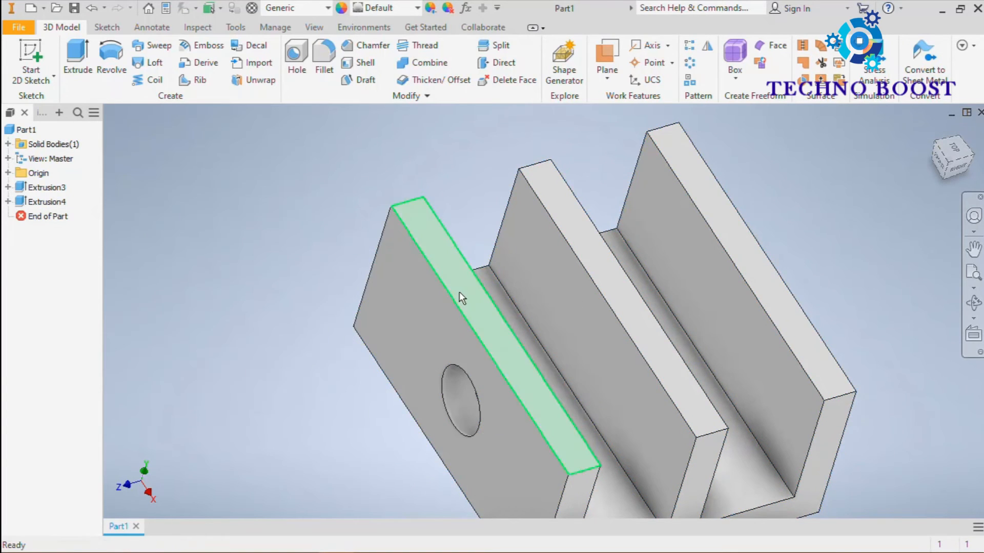
Step: Edit the hole's cut extrusion to end at the farthest prong's inner face using the To extent, and apply it
scroll(517, 298, down, 5)
mouse_move(516, 298)
middle_down()
mouse_move(516, 325)
mouse_move(448, 310)
mouse_move(515, 313)
middle_up()
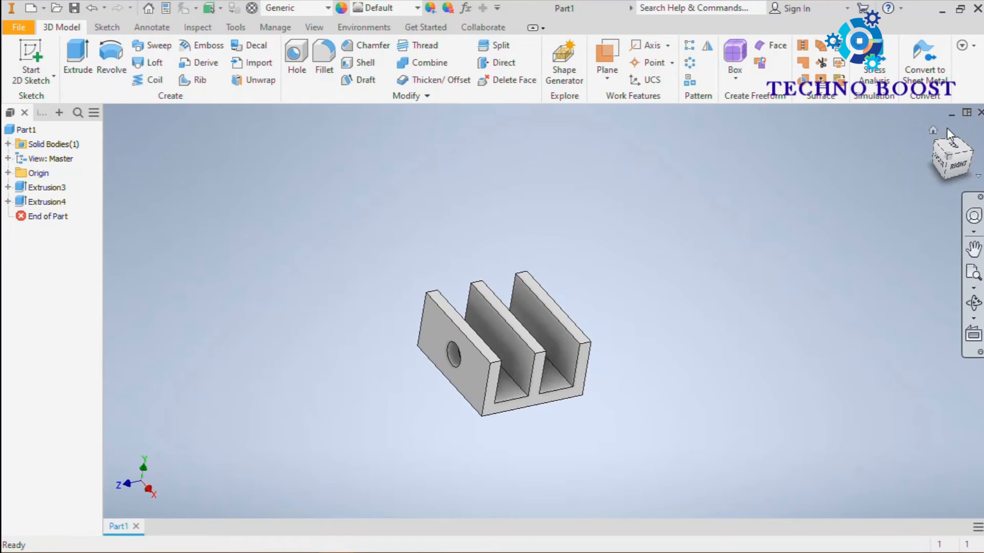
click(934, 130)
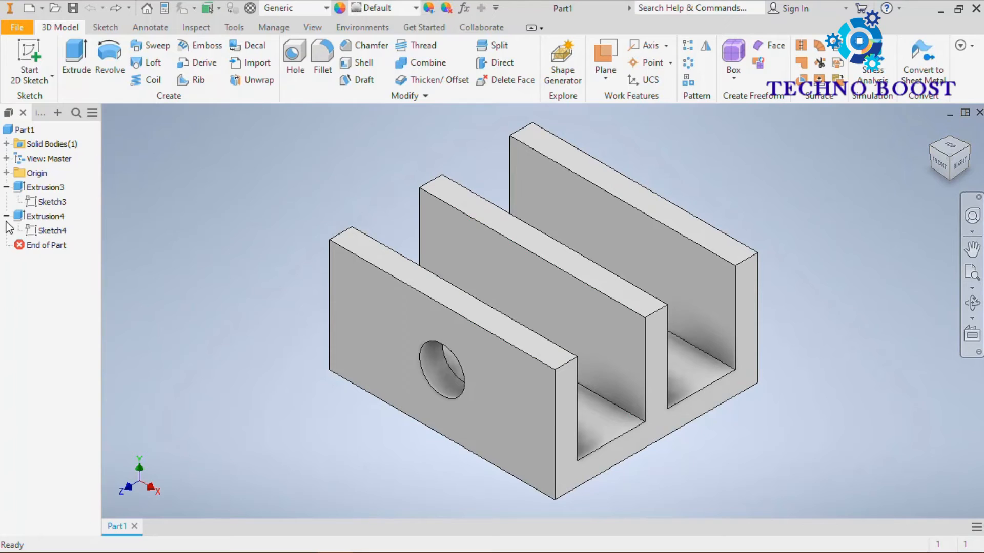
double_click(23, 218)
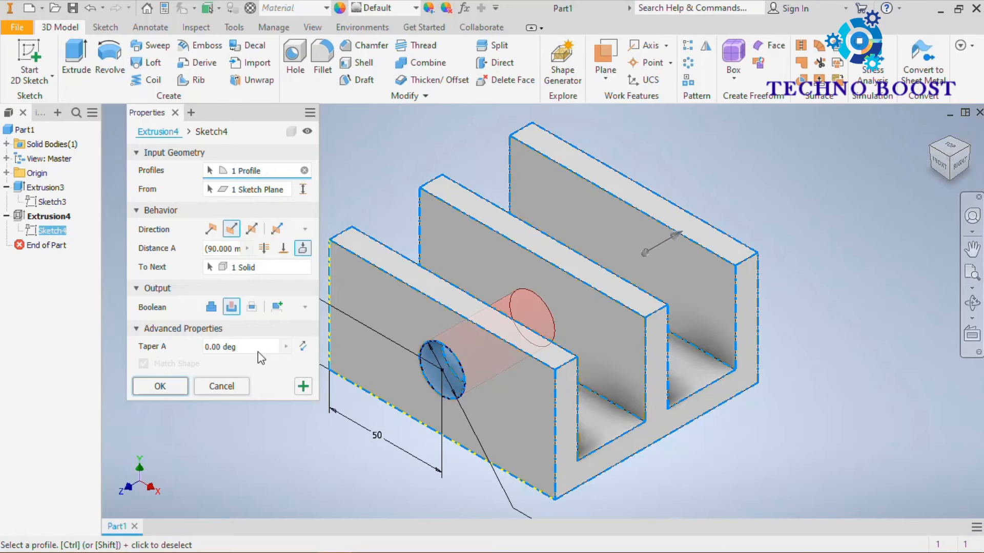
click(283, 249)
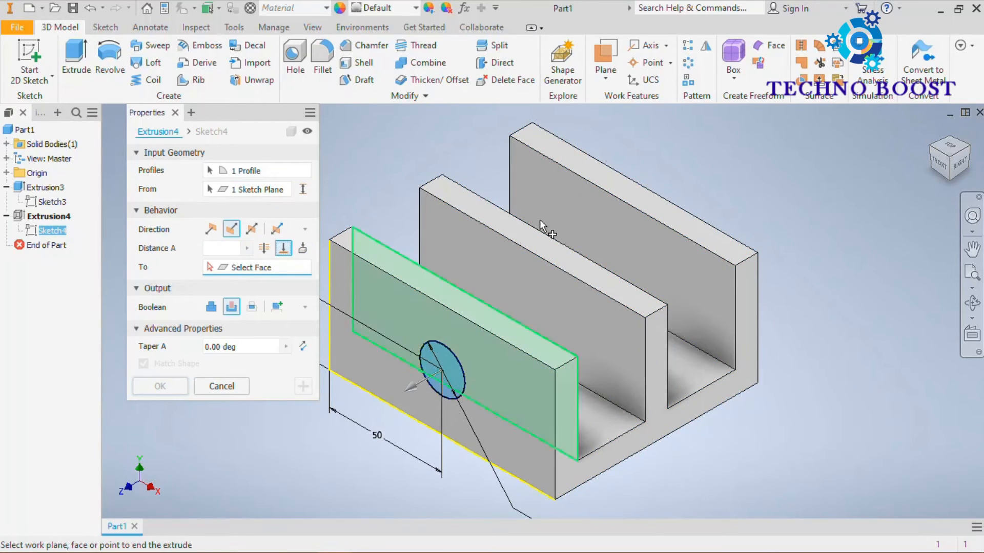
click(630, 216)
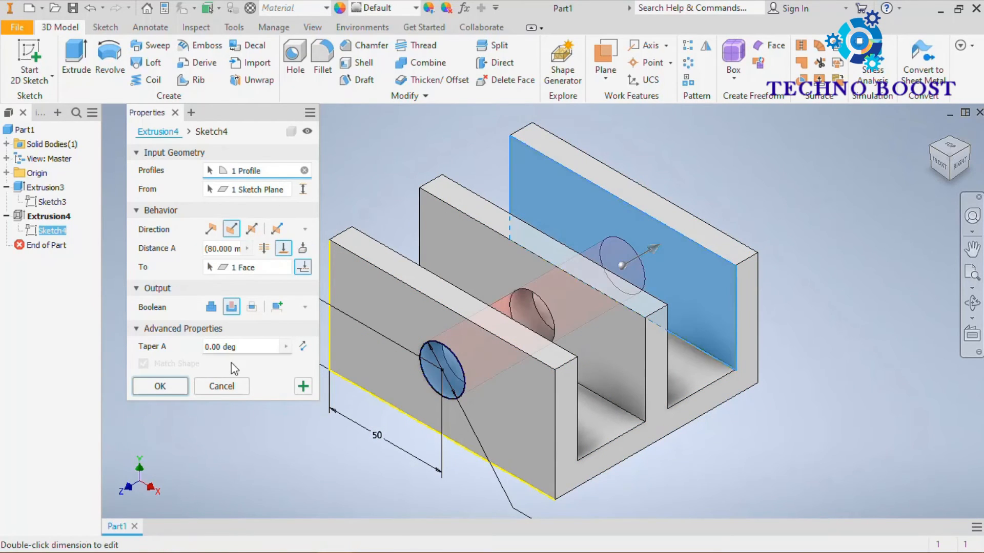
click(161, 387)
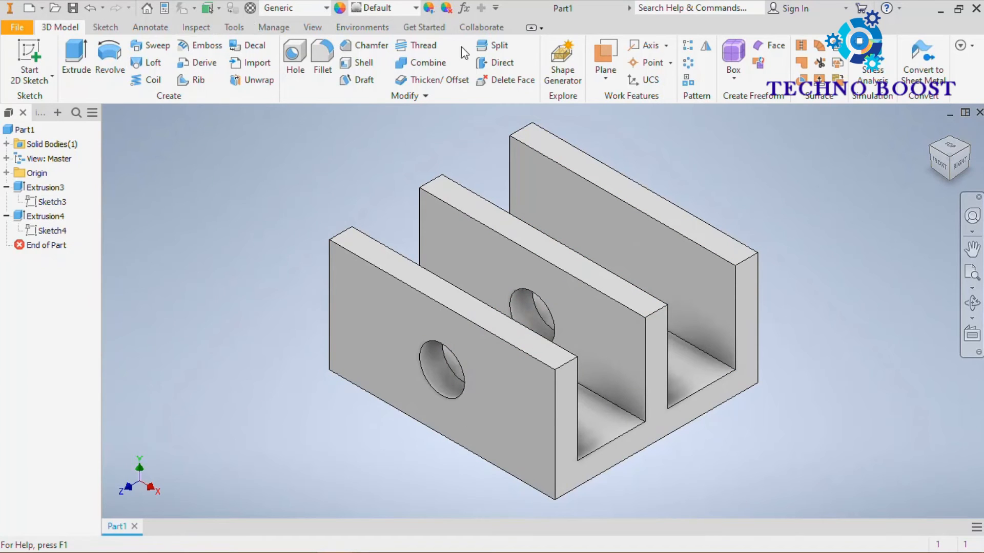
Step: Edit the three-pronged body's extrusion to an asymmetric direction with Distance A 200 mm and Distance B 100 mm, and apply it
shift+middle_drag(809, 169, 828, 193)
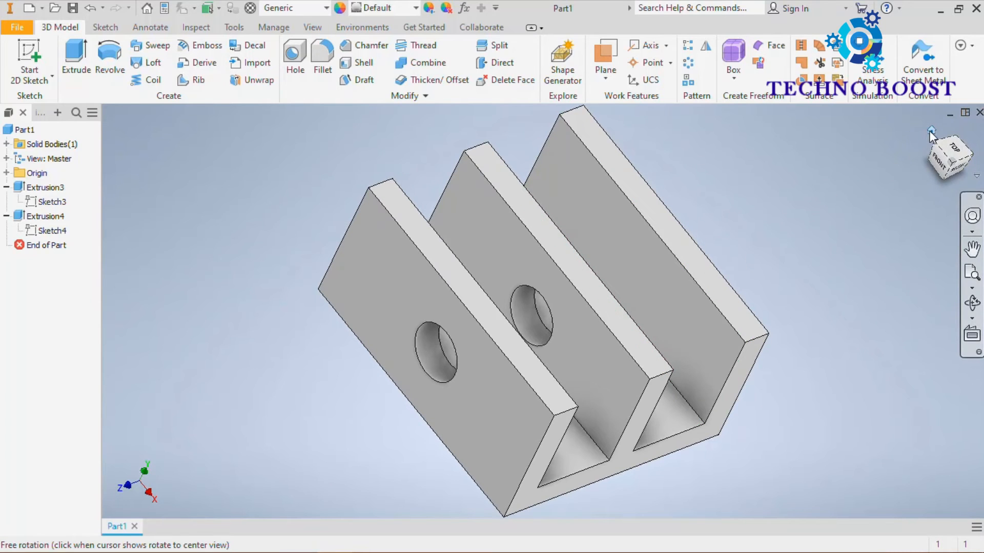
click(930, 130)
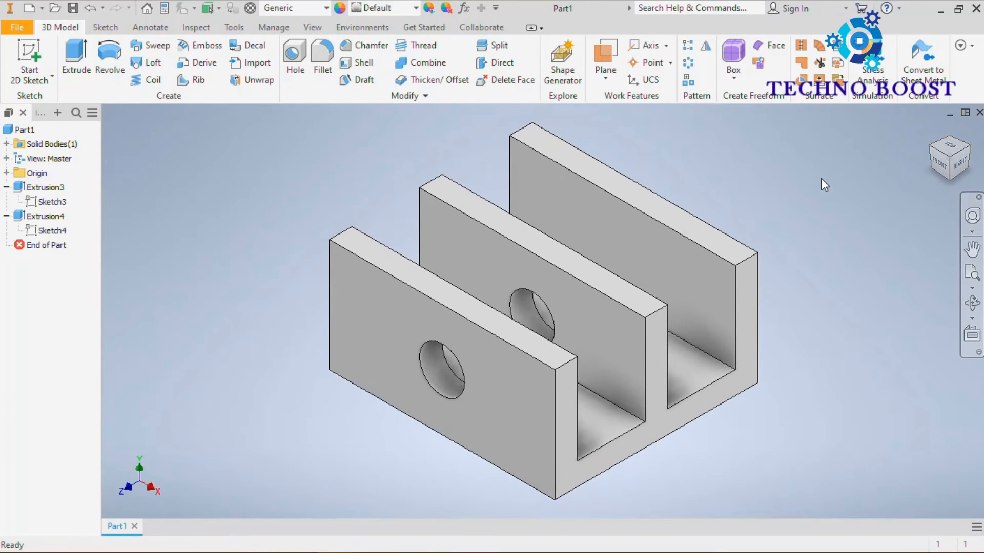
double_click(24, 188)
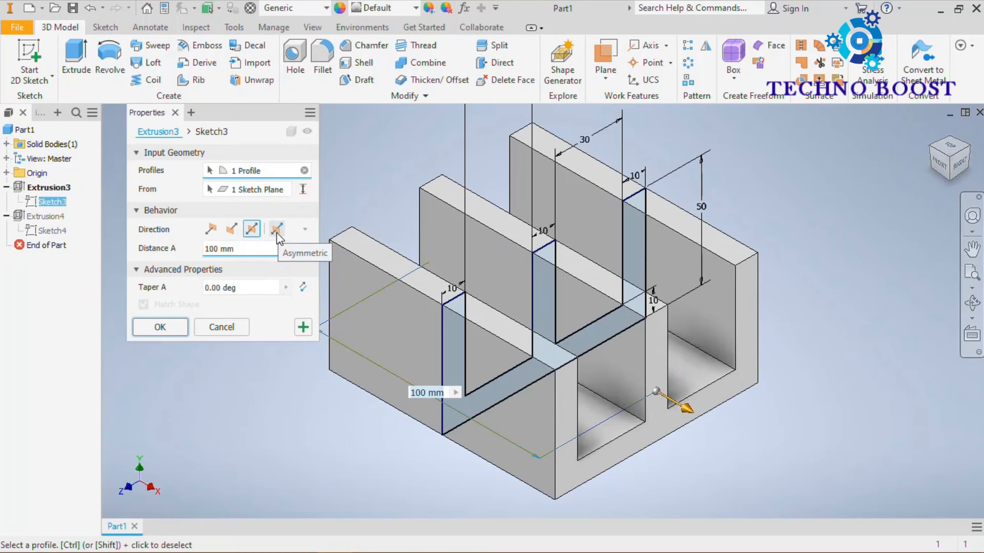
click(277, 229)
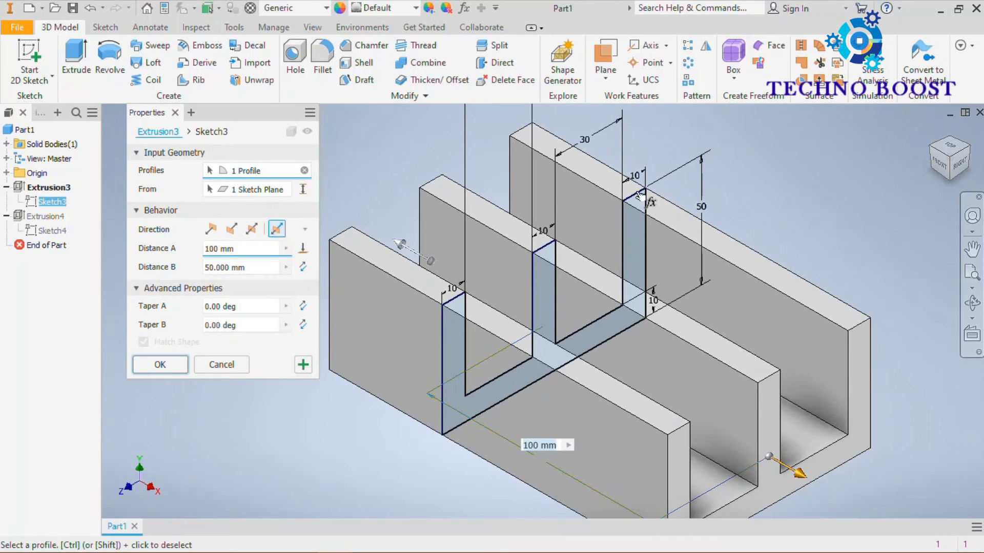
scroll(692, 172, down, 3)
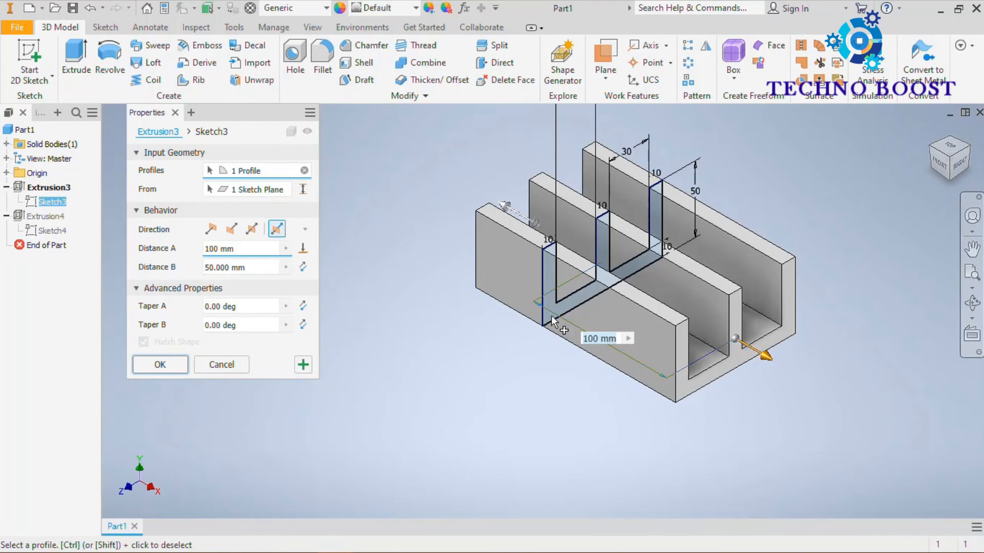
drag(257, 247, 171, 256)
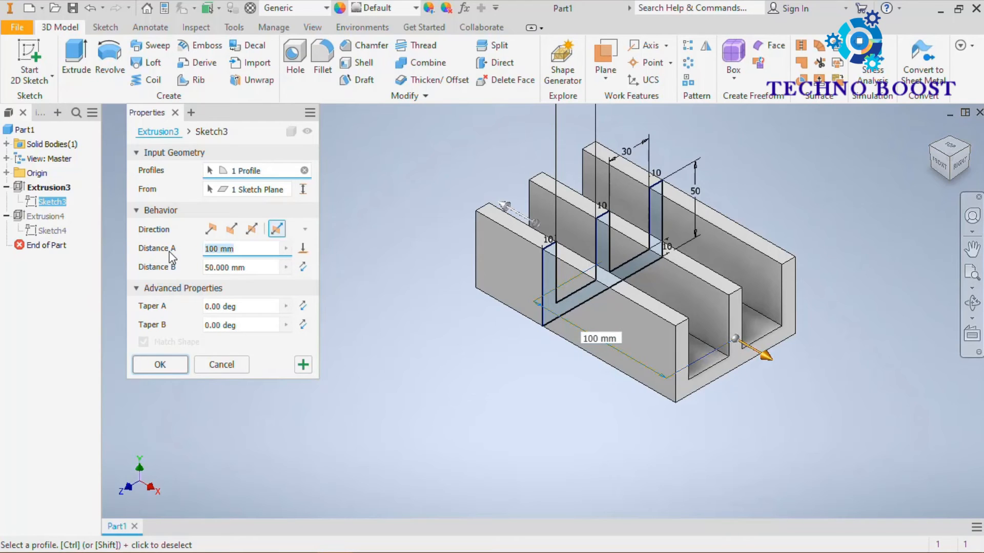
text(200)
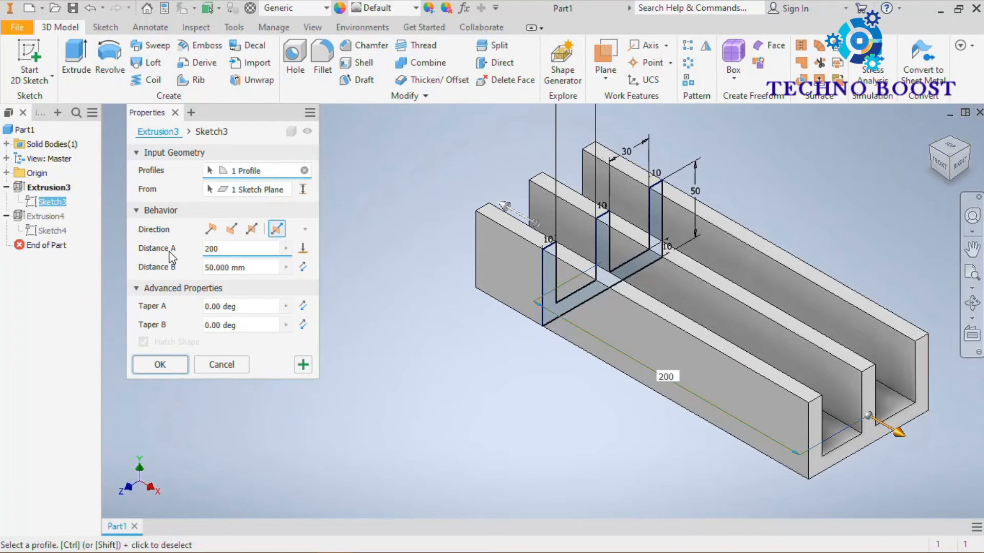
drag(255, 268, 199, 271)
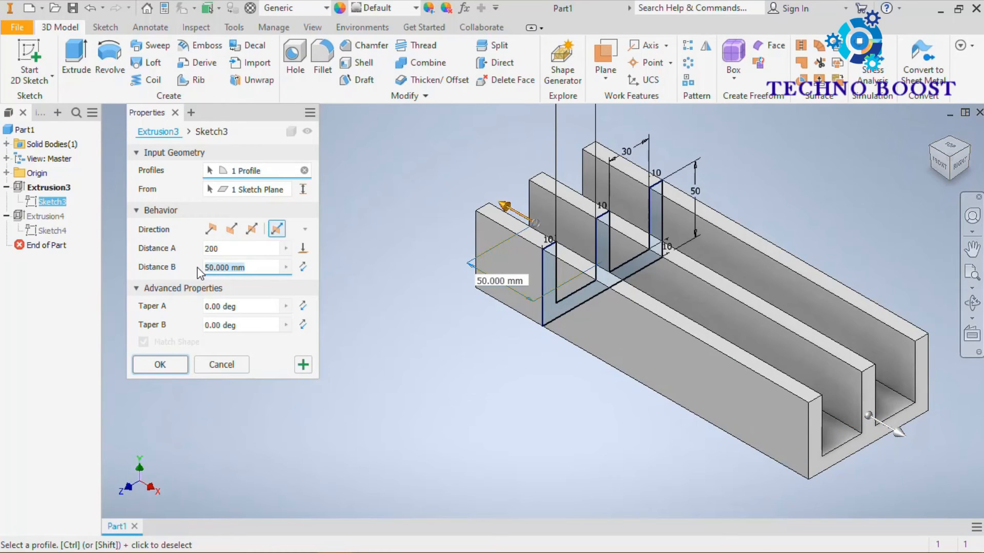
text(\)
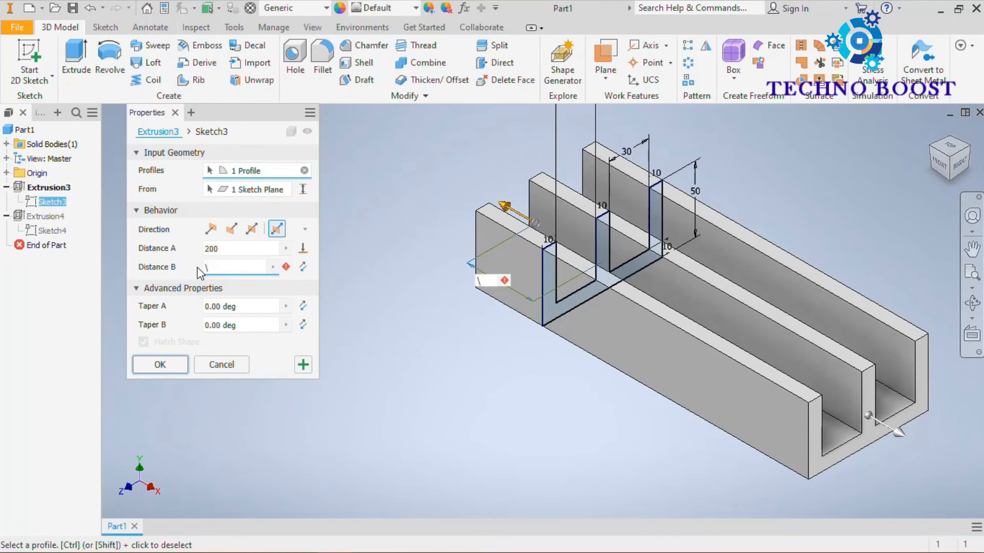
text(100)
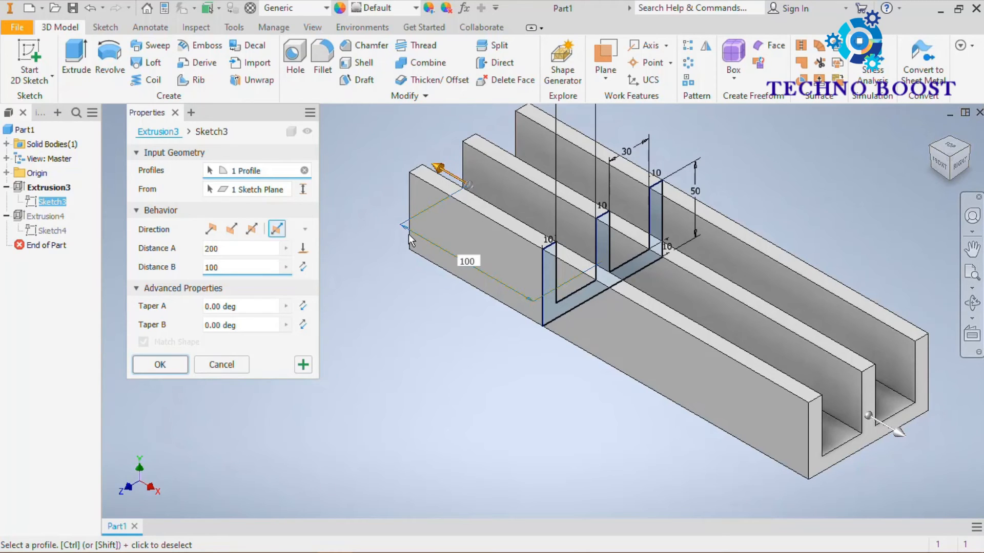
click(171, 369)
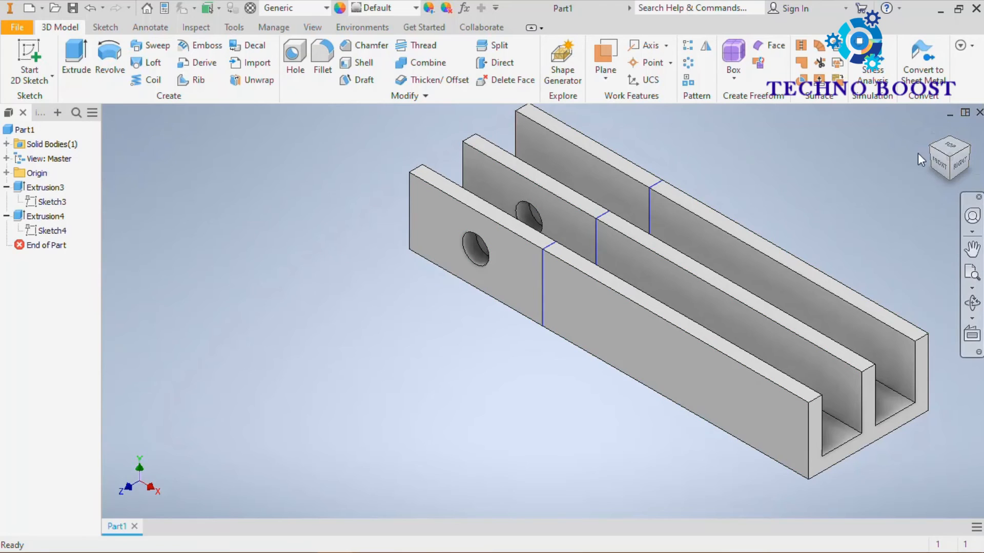
Step: Try the default and flipped directions on the body's extrusion, return it to symmetric at 100 mm, and apply it
click(932, 132)
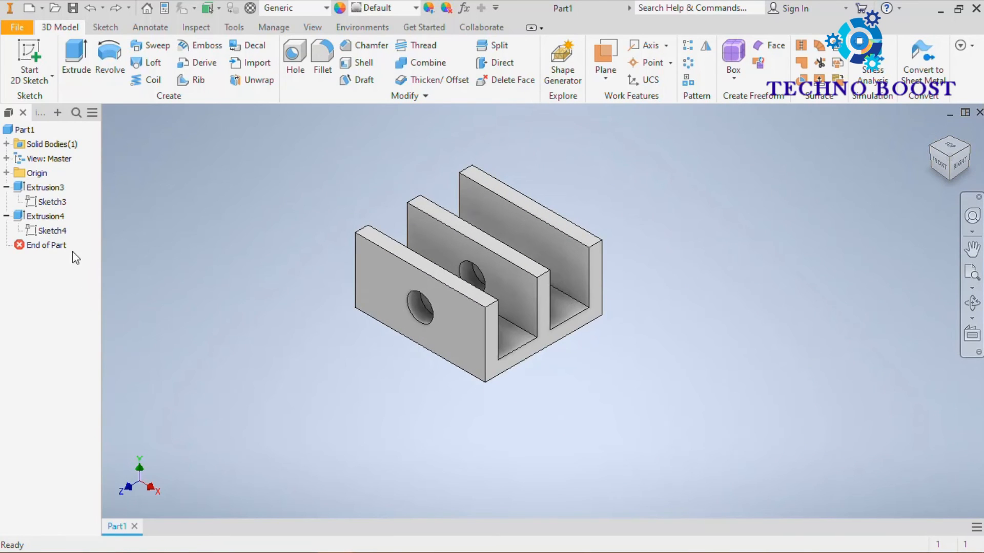
double_click(21, 188)
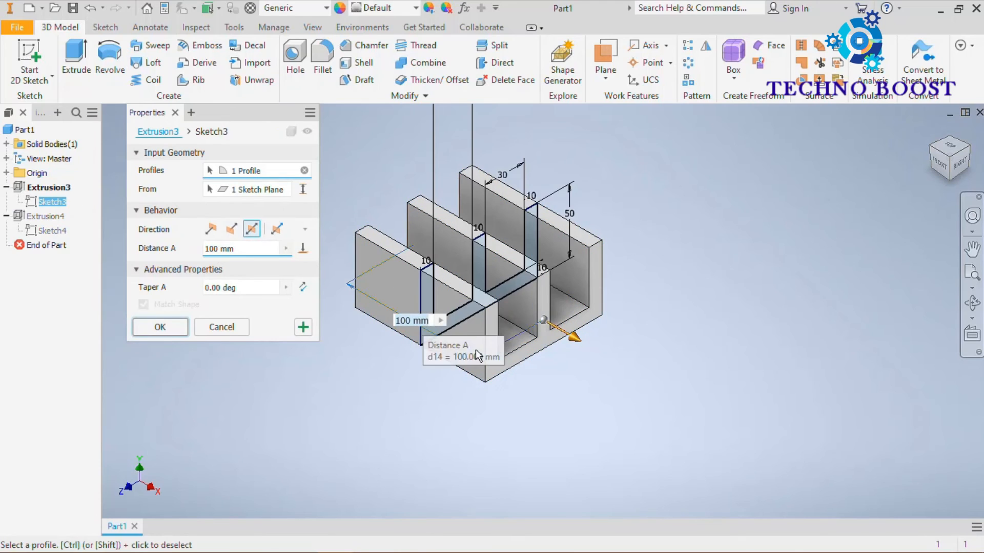
middle_drag(490, 381, 545, 420)
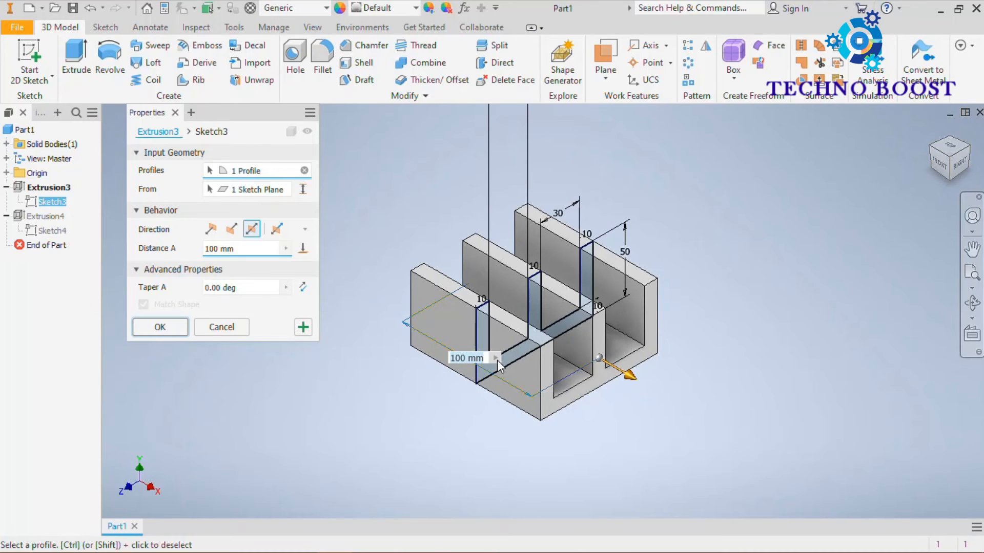
click(219, 232)
click(235, 231)
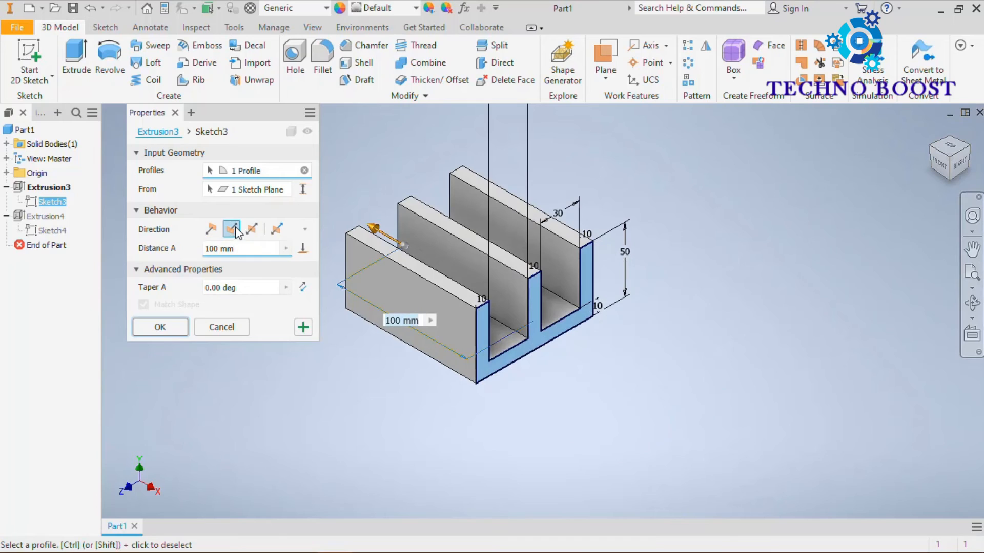
click(252, 230)
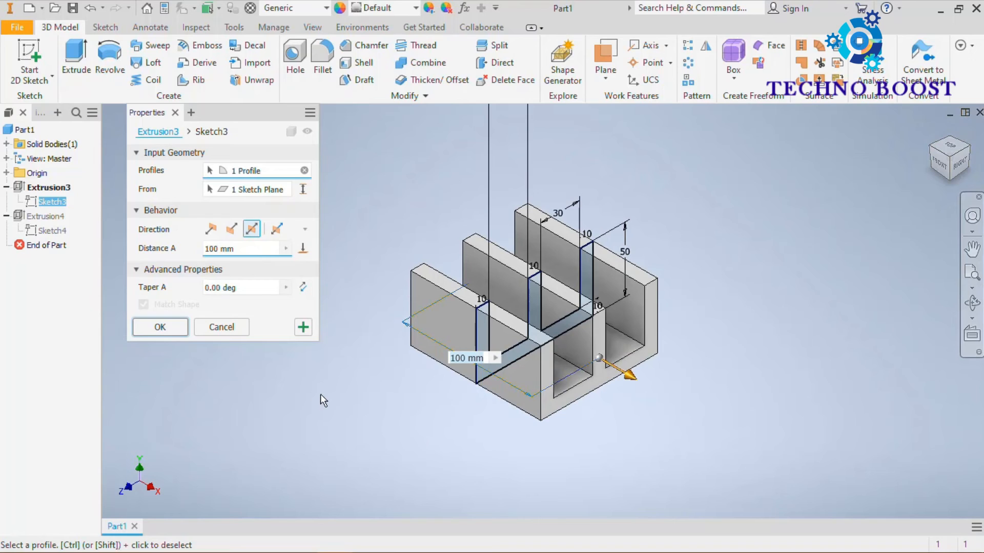
click(160, 326)
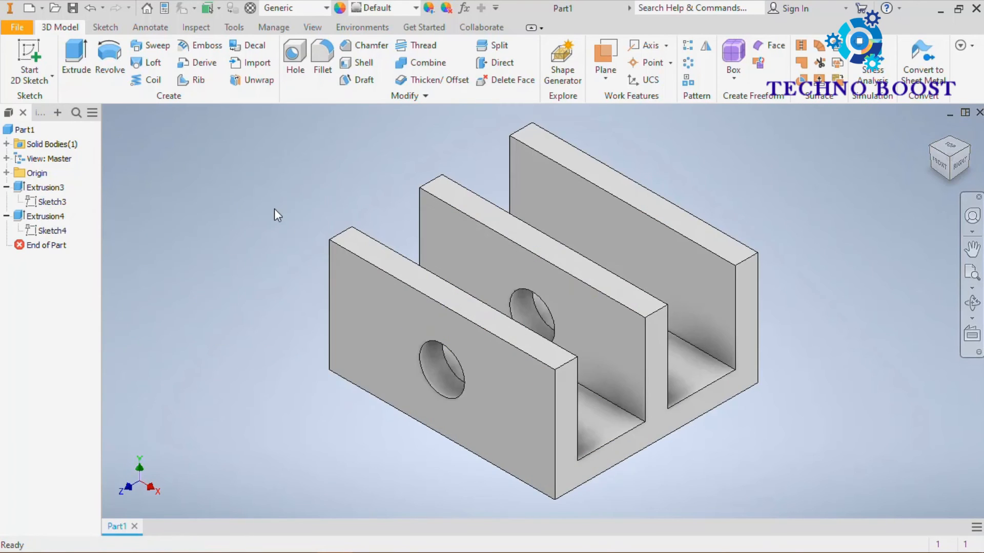
Step: Delete both extrusions of the three-pronged part together with their consumed sketches
scroll(761, 183, down, 2)
click(23, 188)
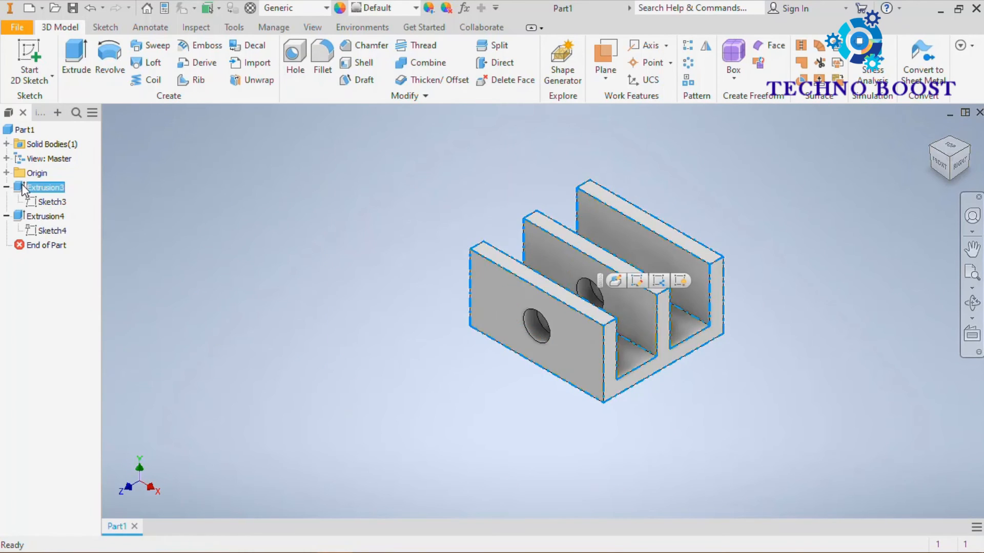
ctrl+click(29, 220)
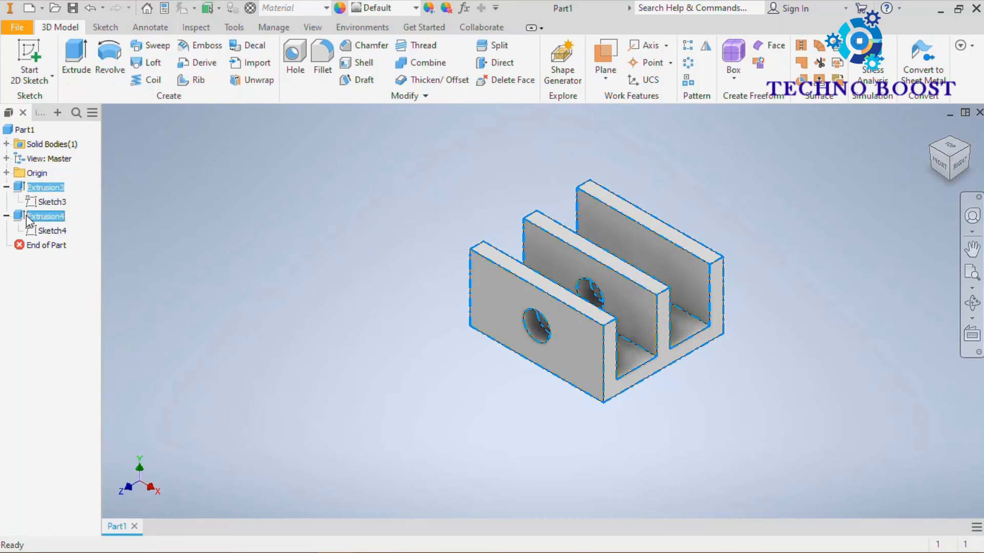
key(Delete)
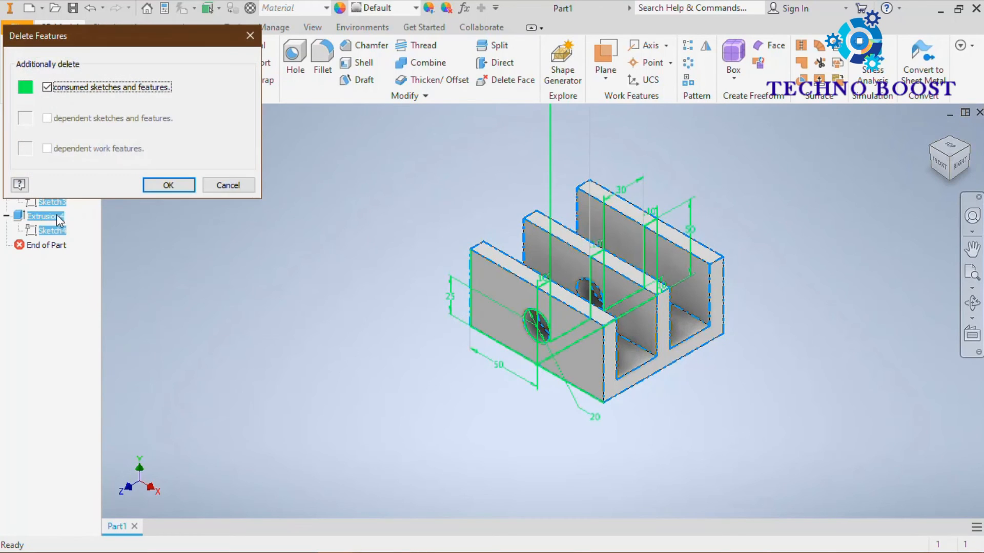
click(165, 184)
Step: Start a sketch on the front-facing origin plane and draw a center rectangle about 45 by 25 mm on the origin
click(34, 65)
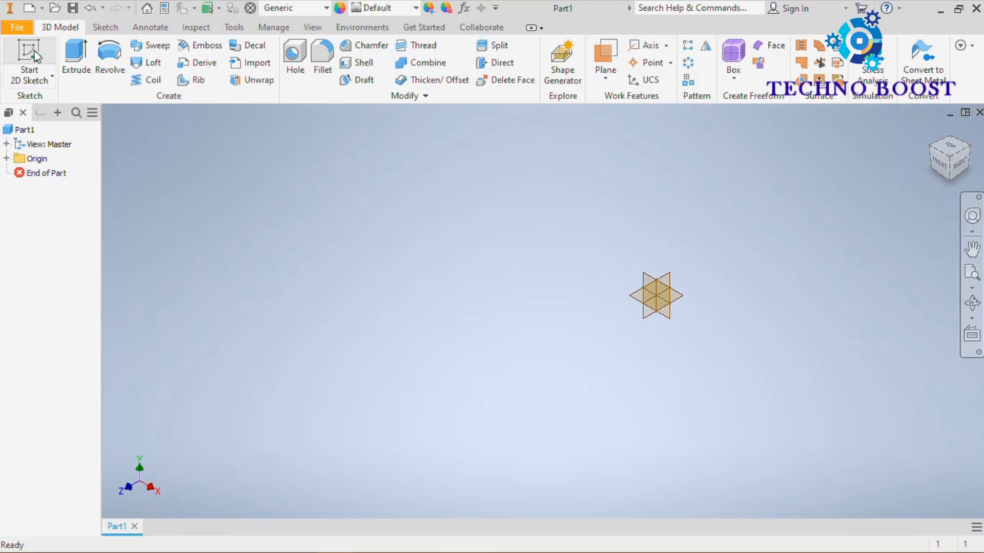
click(487, 180)
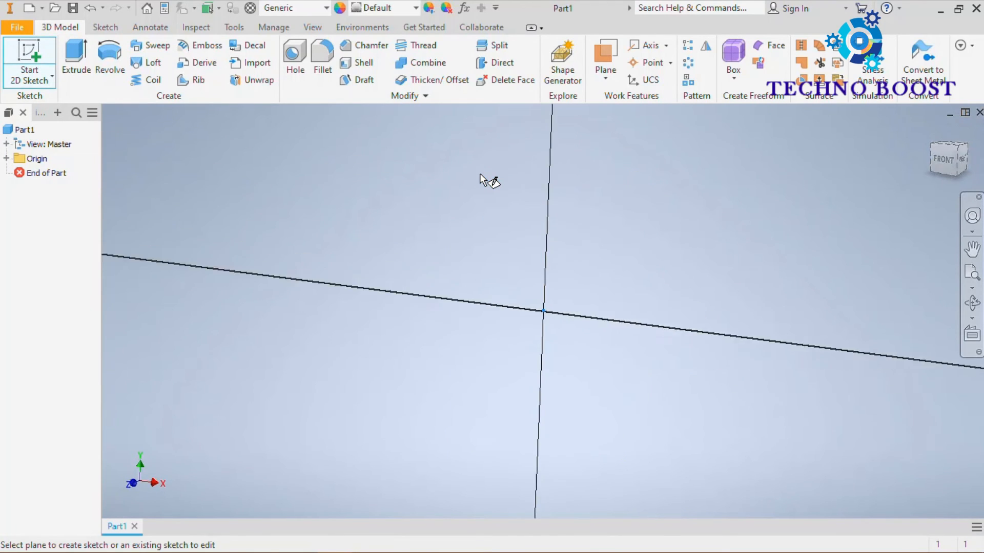
click(184, 75)
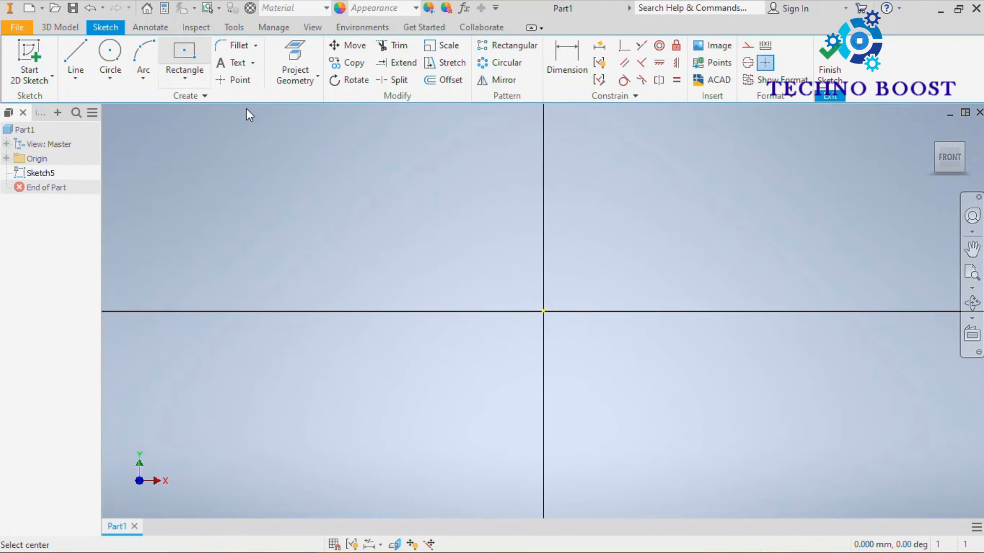
click(544, 311)
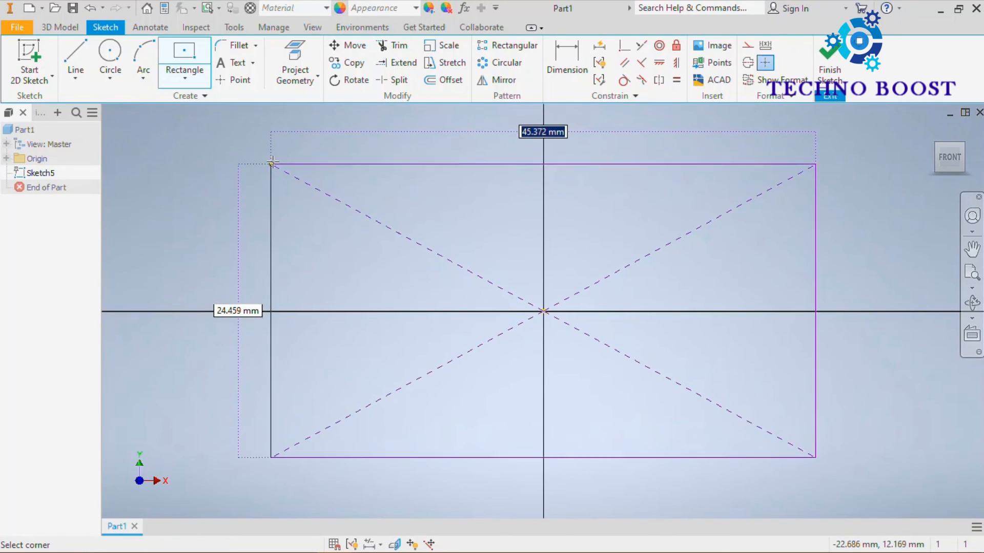
click(272, 161)
Step: Dimension the rectangle to 25 mm high and 50 mm wide, and finish the sketch
click(566, 59)
scroll(579, 221, down, 2)
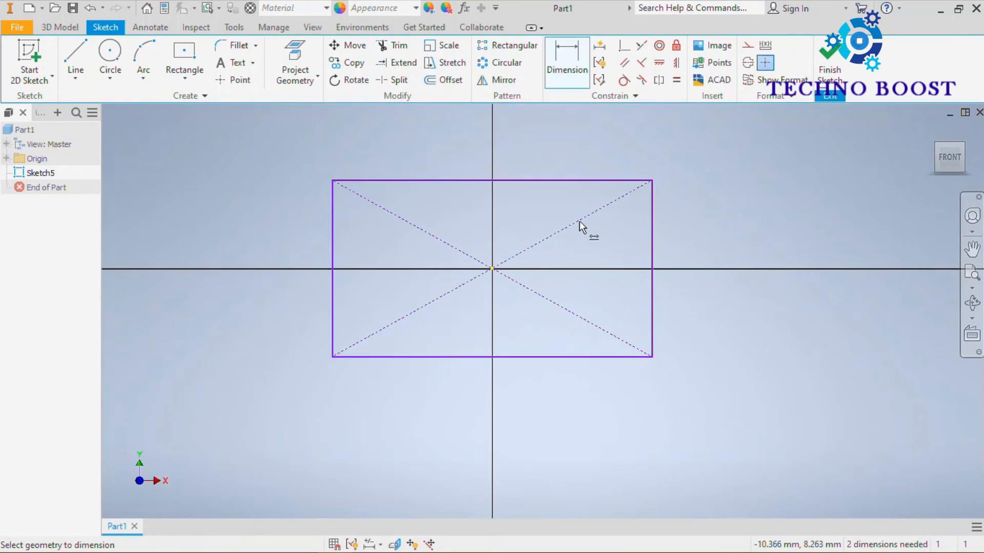
click(655, 261)
click(735, 248)
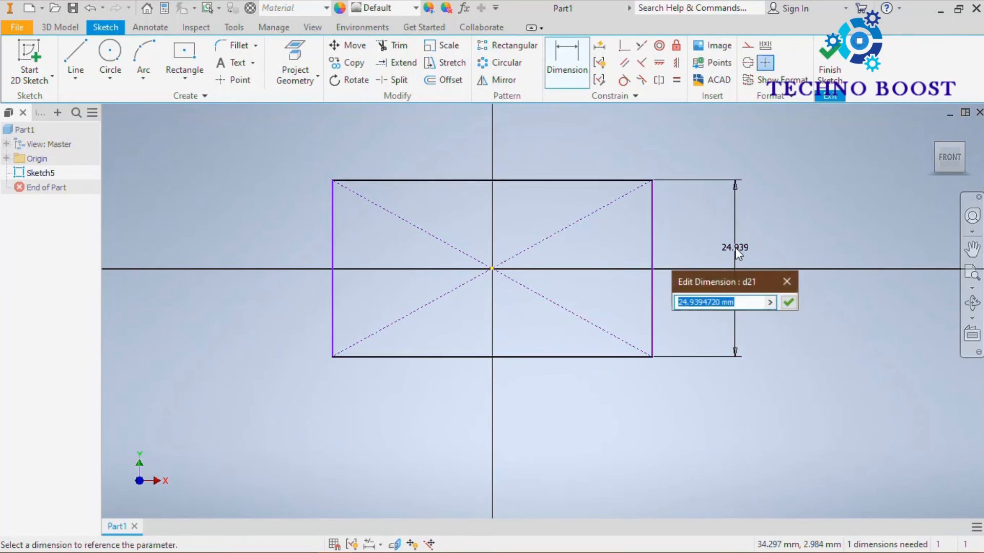
text(25)
key(Return)
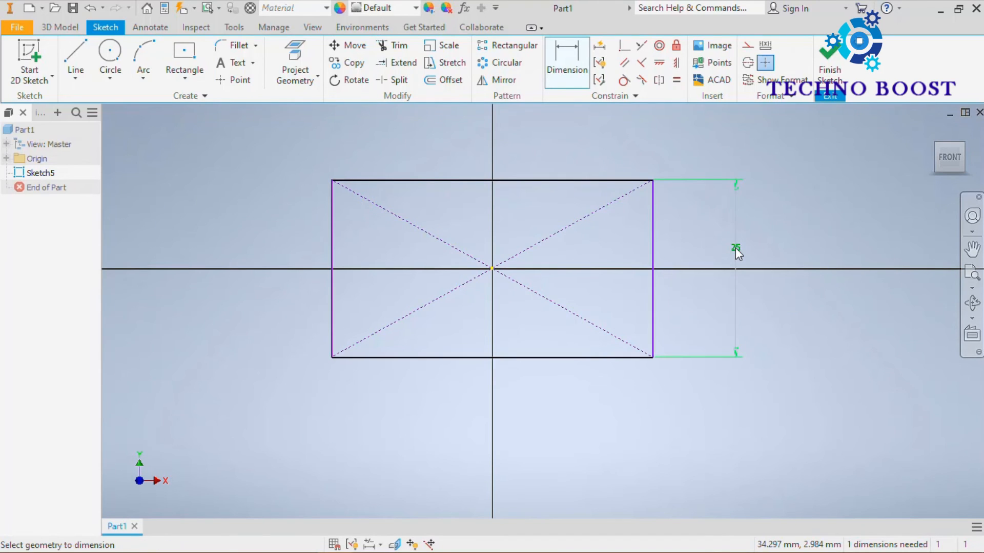
scroll(718, 244, down, 3)
click(649, 224)
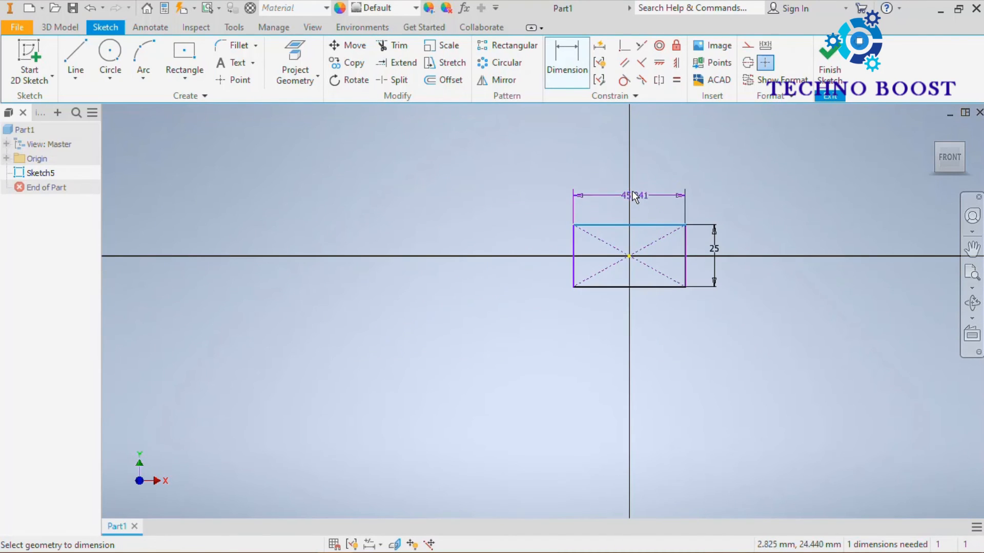
click(632, 191)
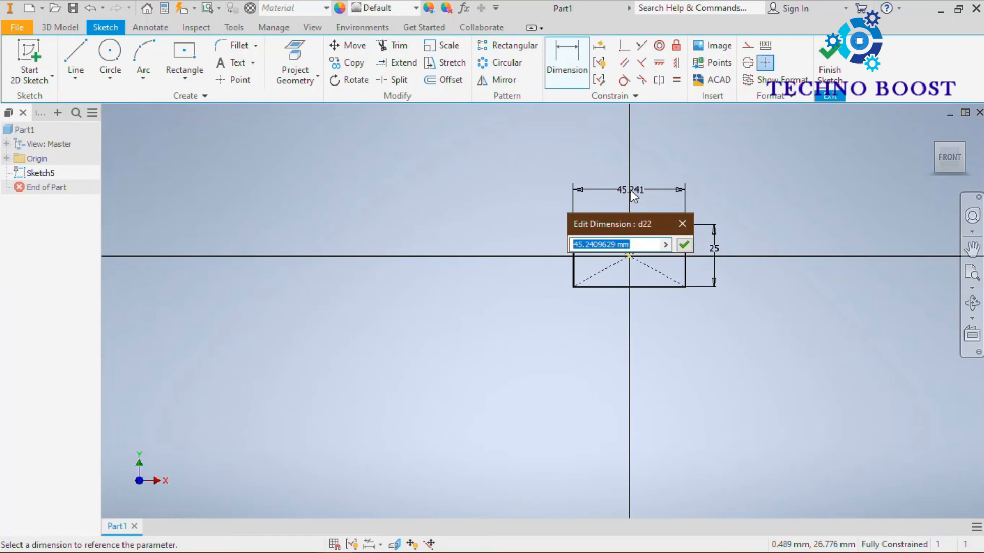
text(50)
key(Return)
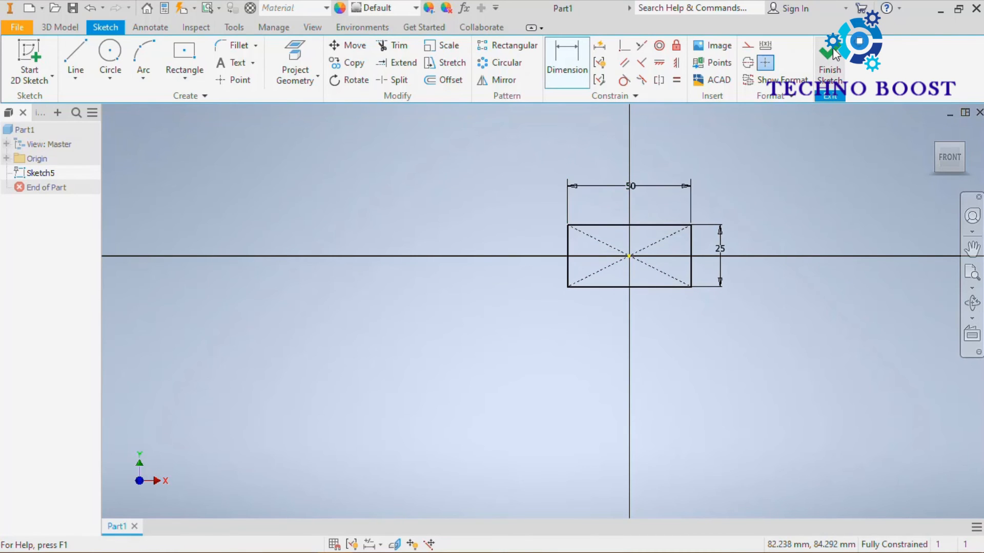
click(834, 53)
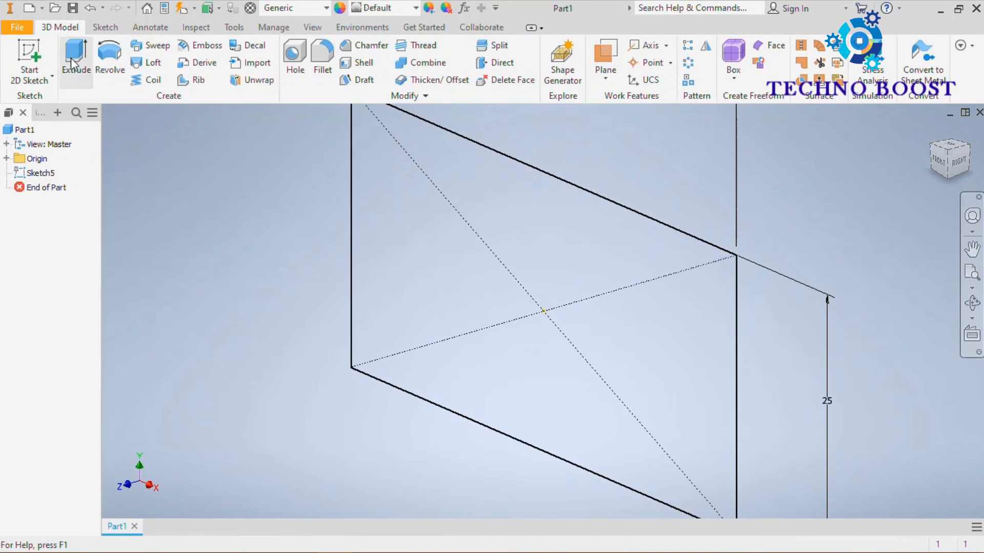
Step: Set up a 100 mm extrusion of the rectangle with a taper of 5 degrees, previewed from the side
click(75, 62)
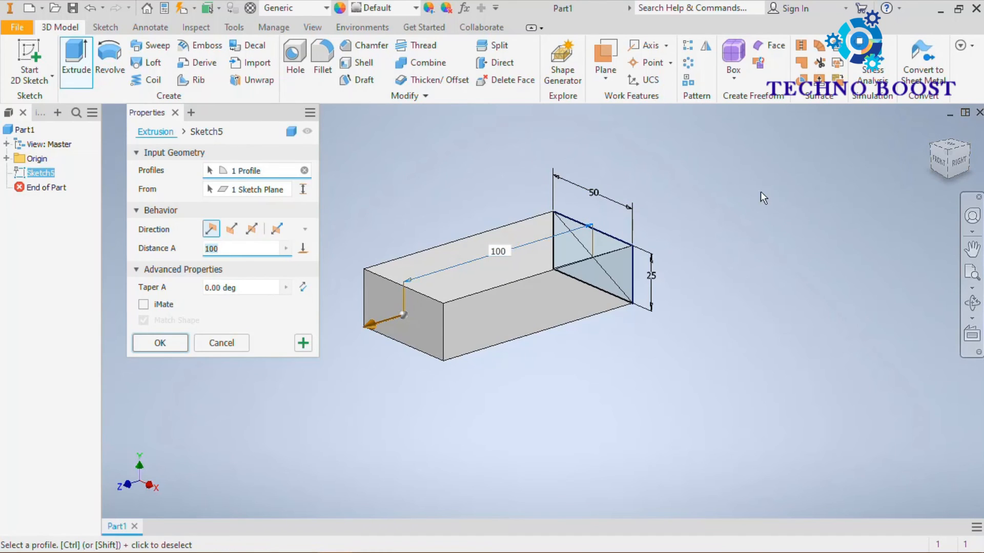
click(960, 166)
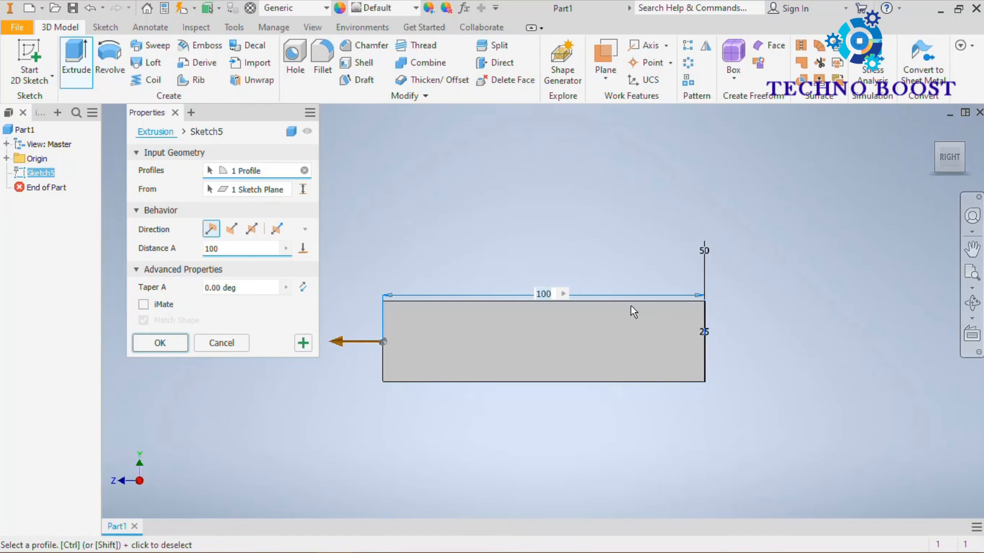
click(233, 288)
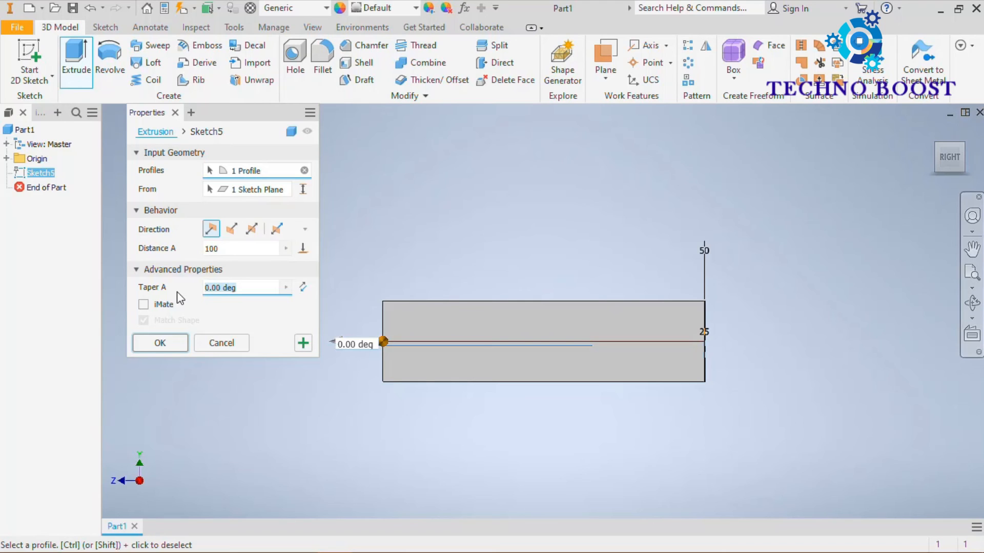
text(5)
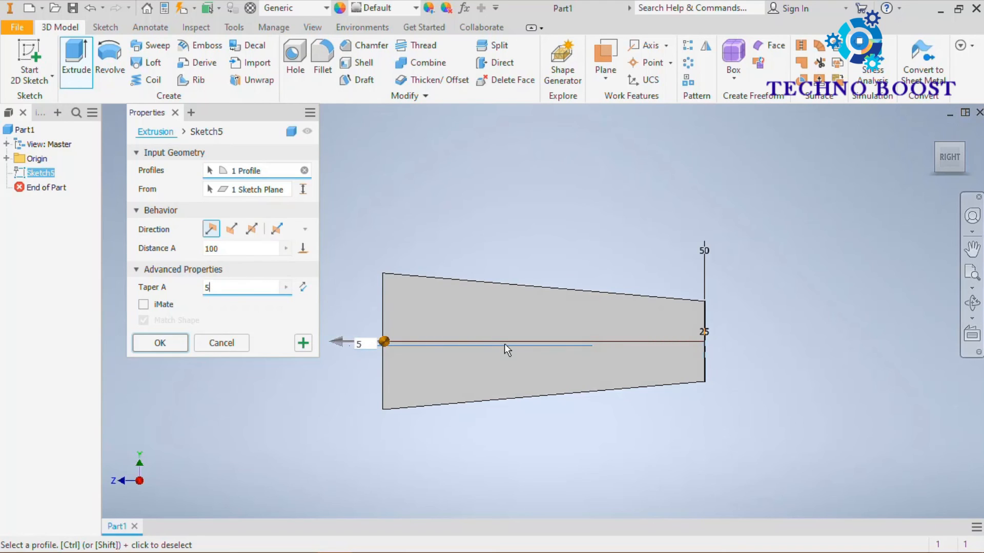
scroll(442, 295, down, 3)
scroll(497, 288, up, 3)
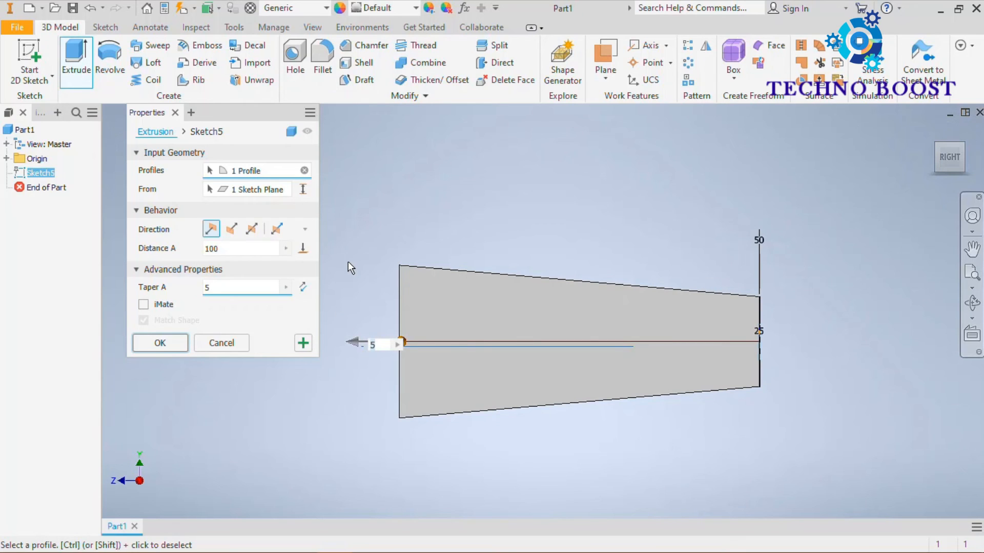
Step: Flip the taper to -5 degrees, apply the extrusion, and check the narrowing block from the front
click(303, 287)
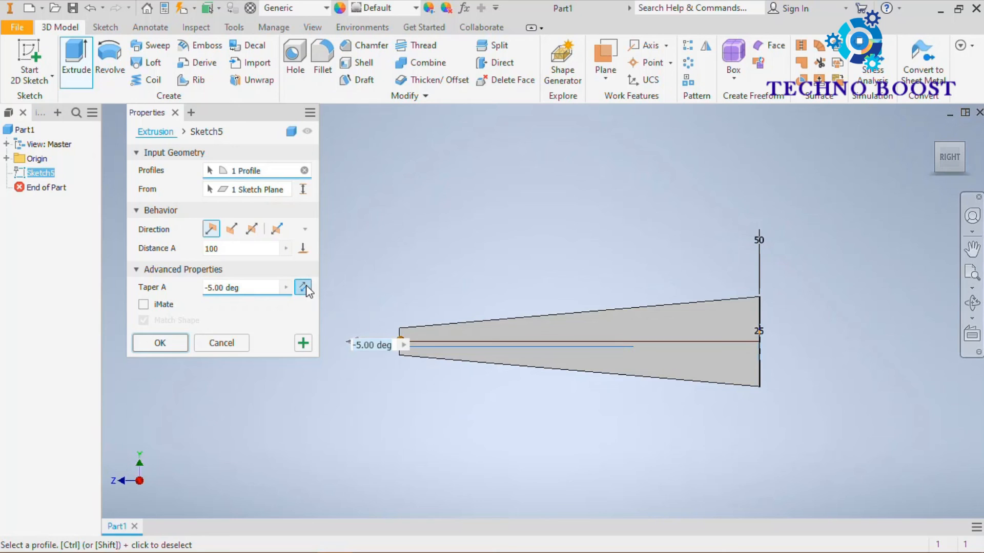
click(939, 135)
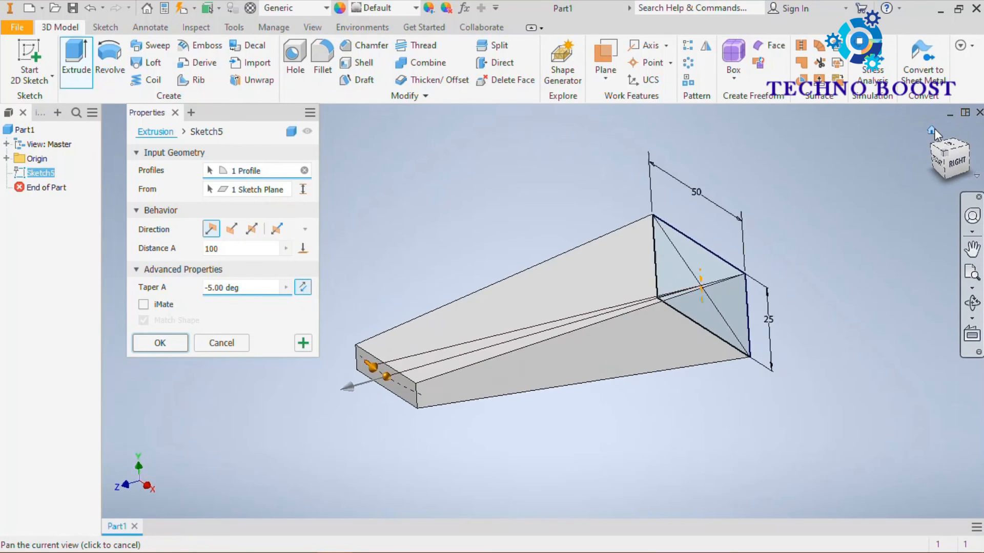
click(176, 342)
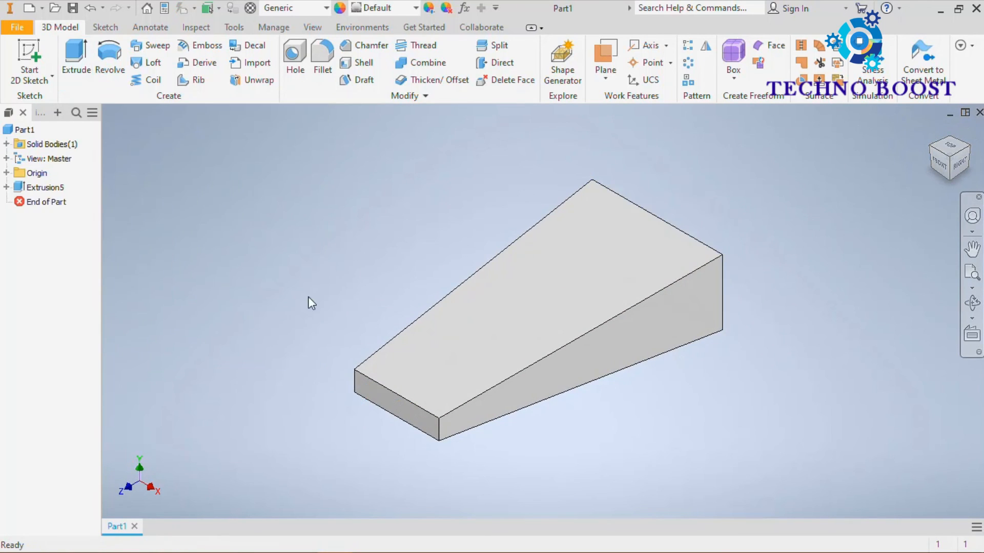
shift+middle_drag(340, 247, 410, 241)
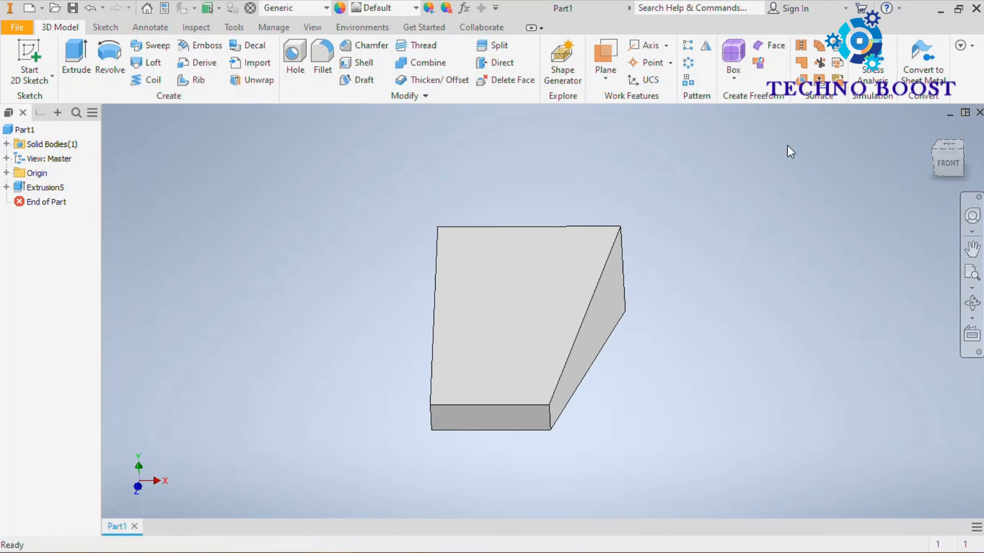
click(944, 162)
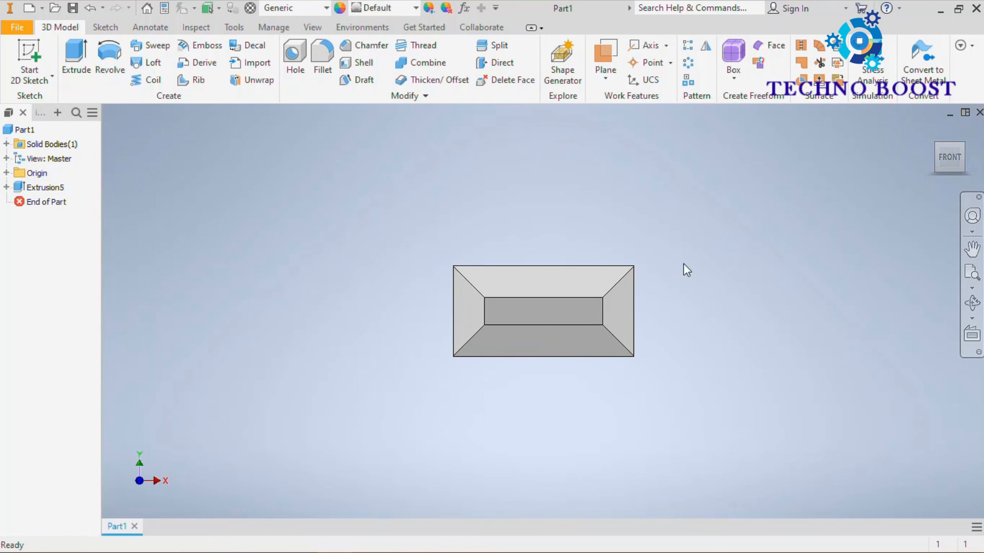
shift+middle_drag(671, 263, 831, 259)
click(933, 136)
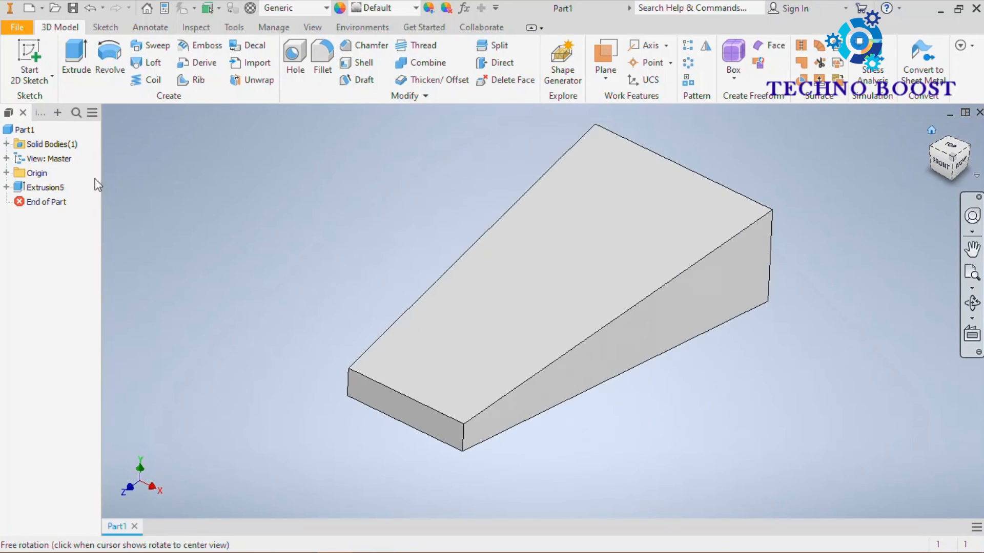
Step: Edit the block's extrusion to flip its taper to 5 degrees, apply it, and check the shape from the back
double_click(20, 187)
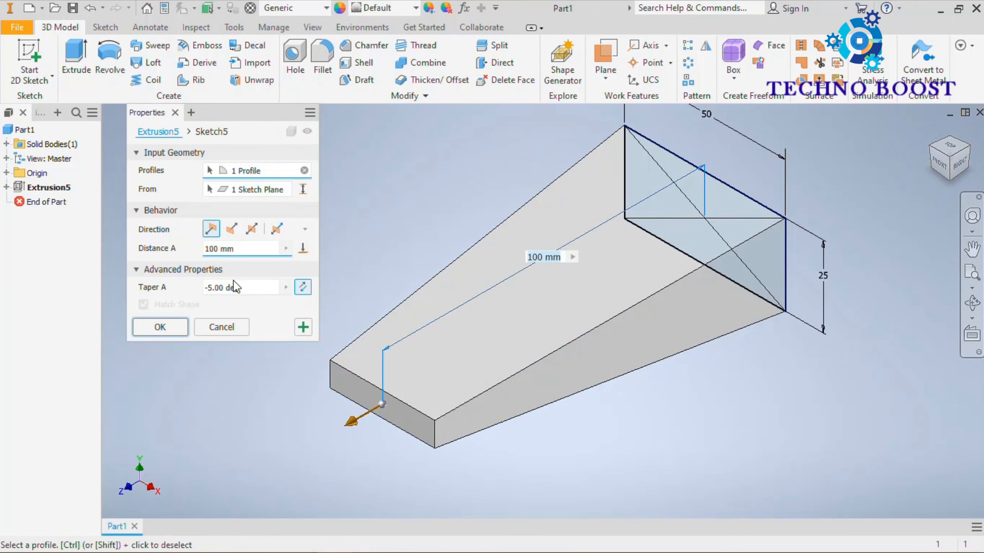
click(302, 290)
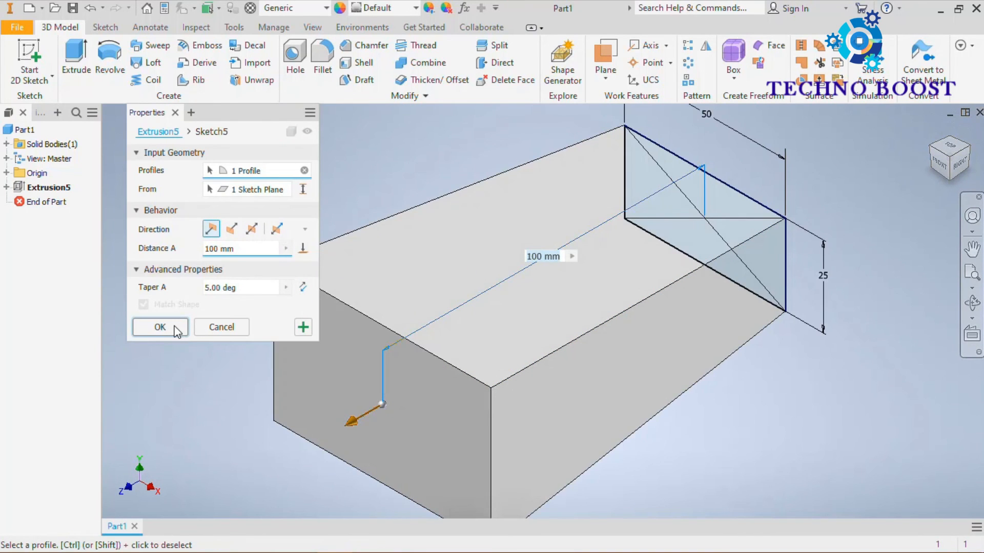
click(159, 327)
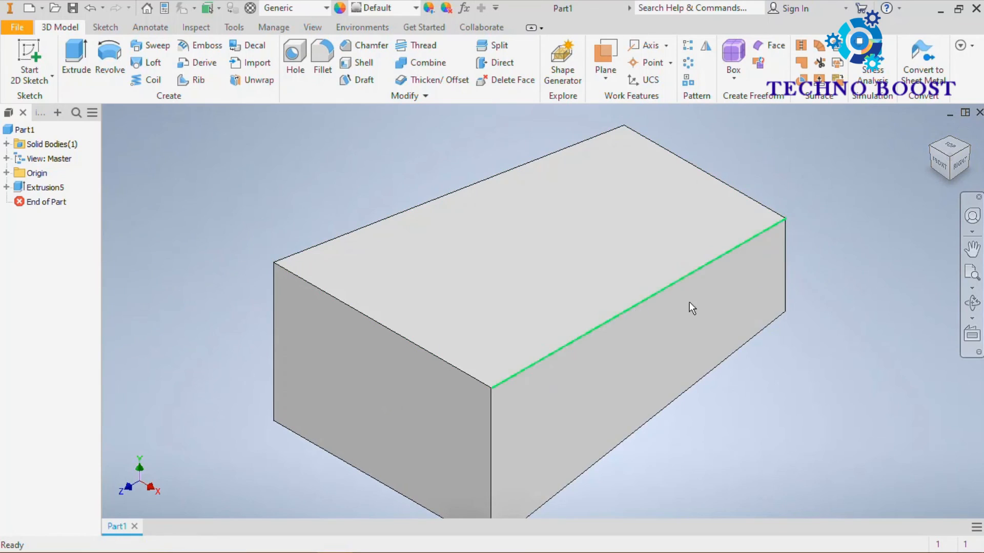
drag(951, 166, 946, 172)
click(944, 168)
click(971, 159)
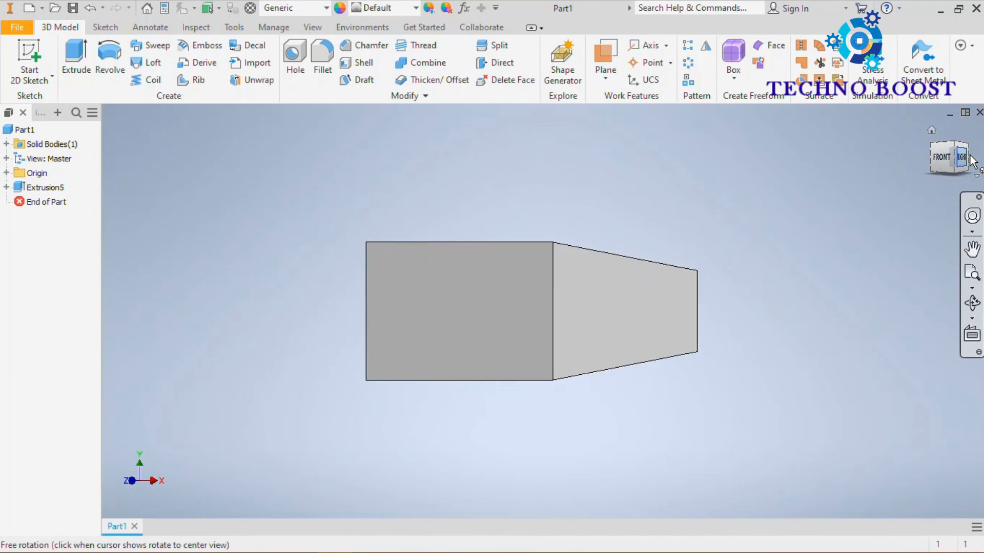
click(972, 160)
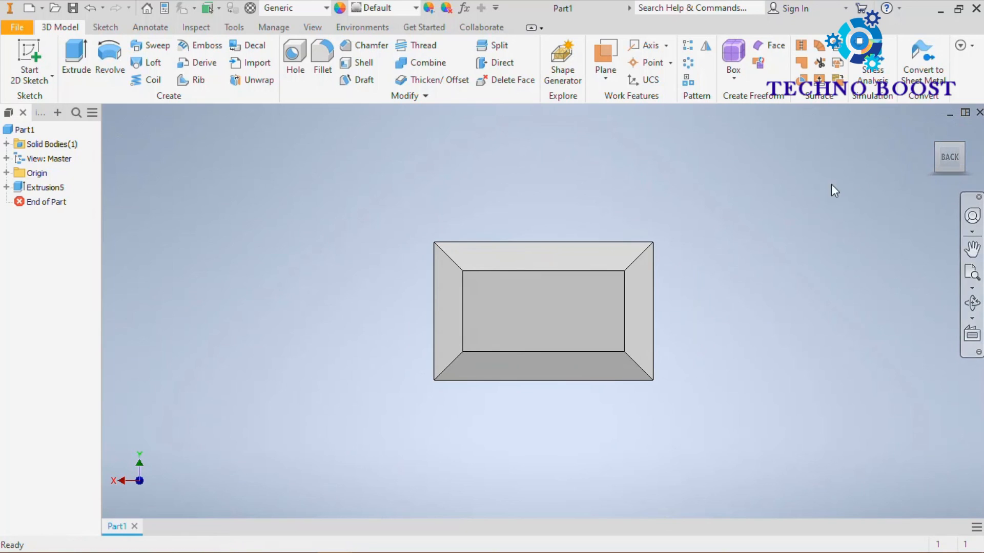
click(932, 130)
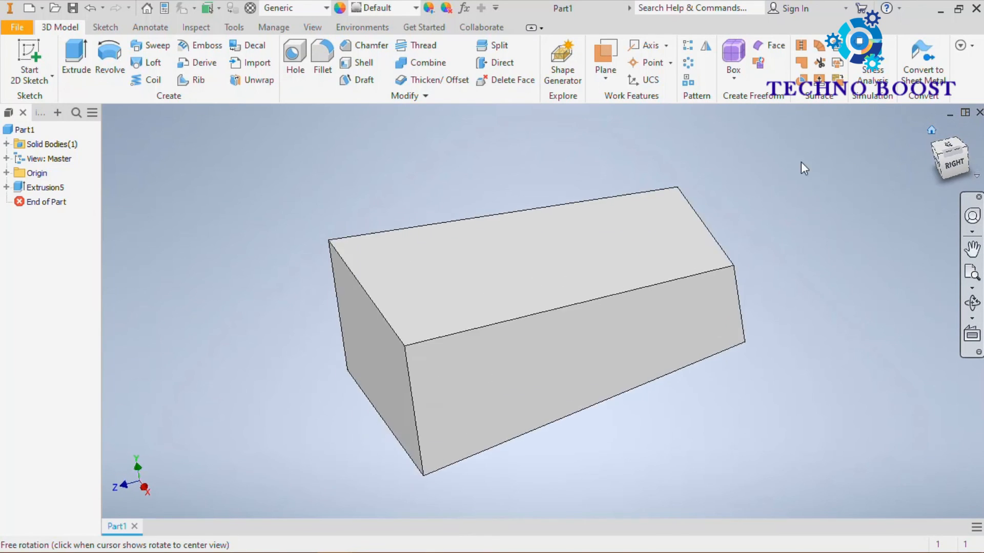